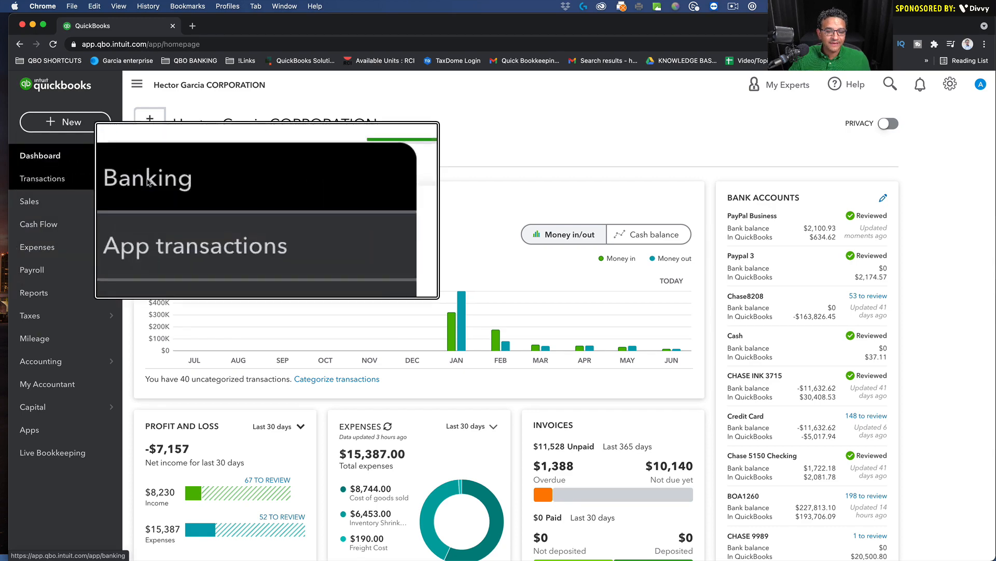
Open the bank transactions and expand the 01/26/2021 American Express transaction in the Chase8208 review list.
{"action": "left_click", "coordinate": [144, 179]}
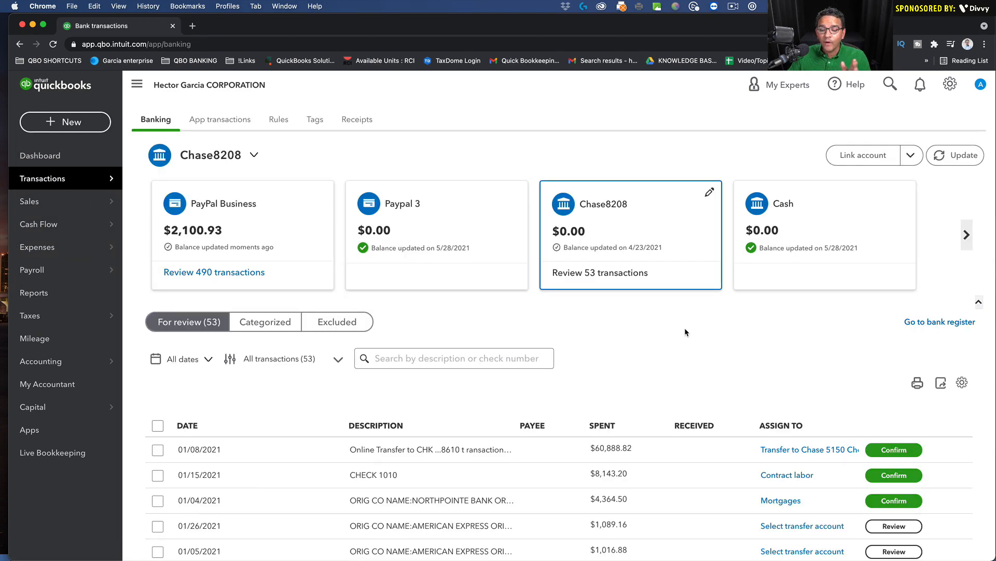
{"action": "scroll", "coordinate": [684, 332], "scroll_direction": "down", "scroll_amount": 2}
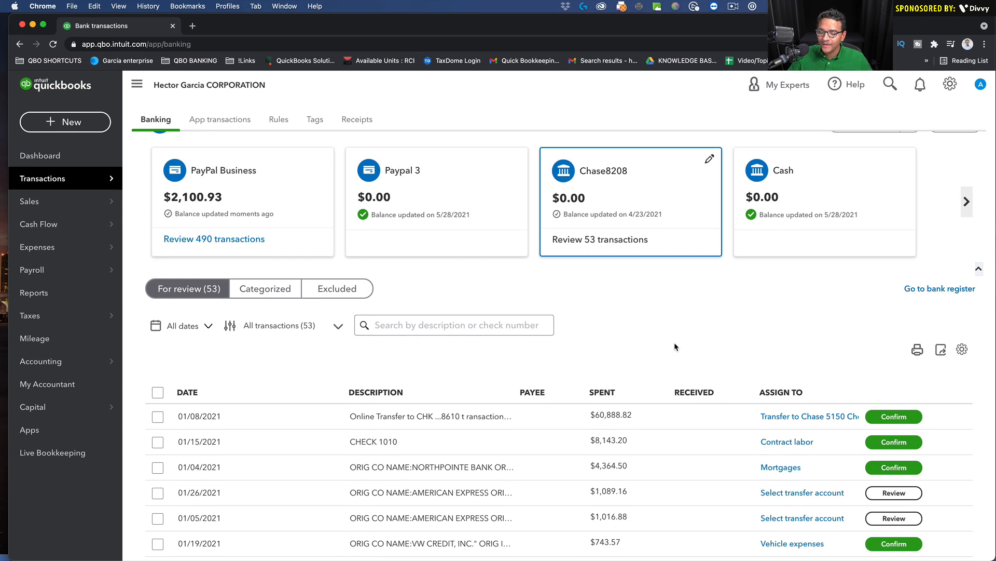
{"action": "scroll", "coordinate": [673, 346], "scroll_direction": "down", "scroll_amount": 1}
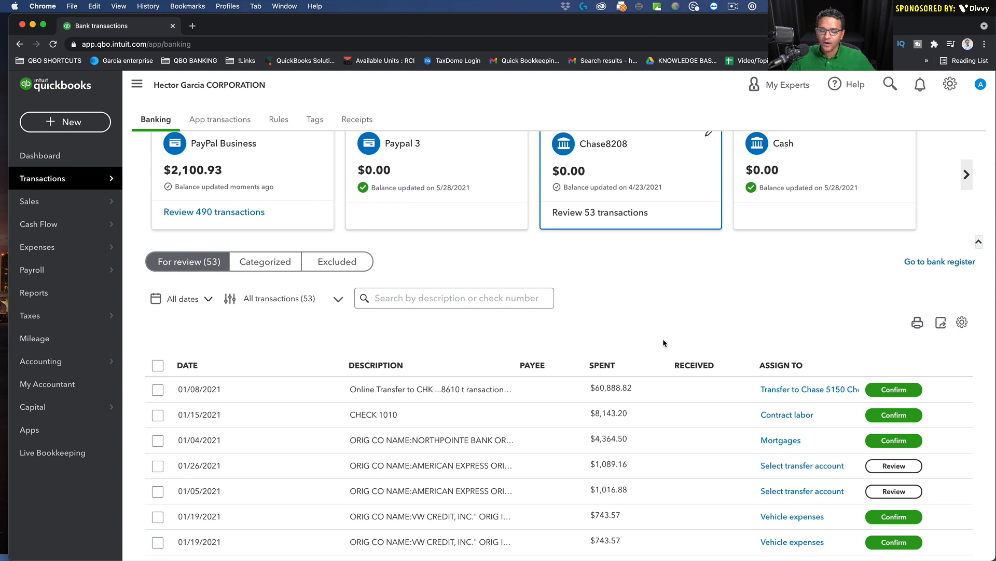
{"action": "left_click", "coordinate": [455, 467]}
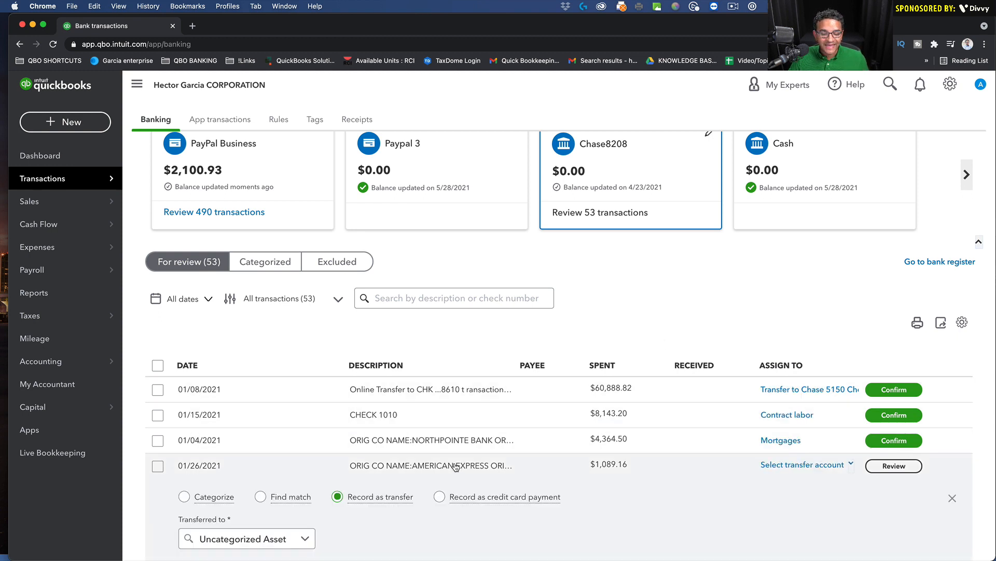
{"action": "scroll", "coordinate": [441, 450], "scroll_direction": "down", "scroll_amount": 4}
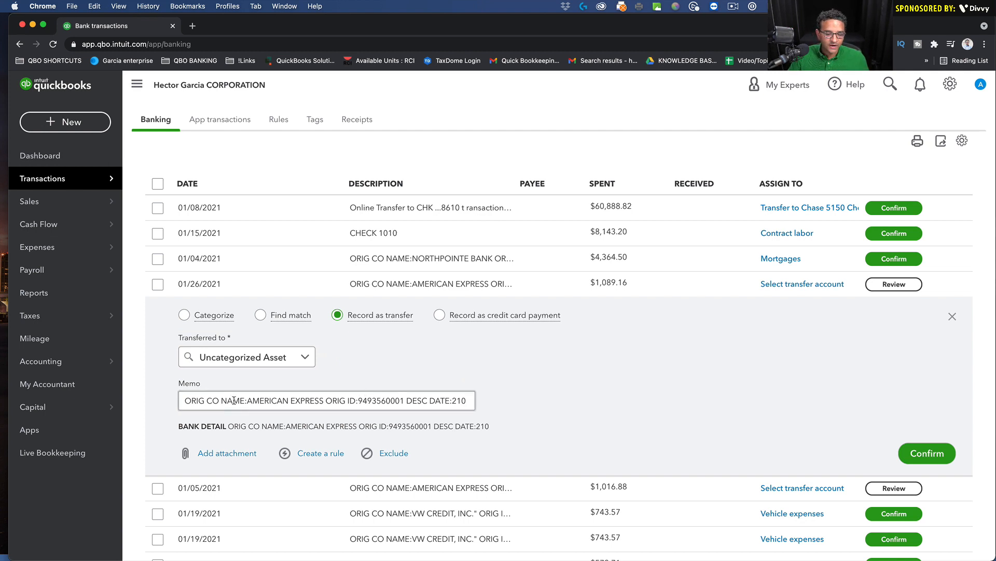
Open the chart of accounts and filter the accounts by the name "unca".
{"action": "mouse_move", "coordinate": [47, 359]}
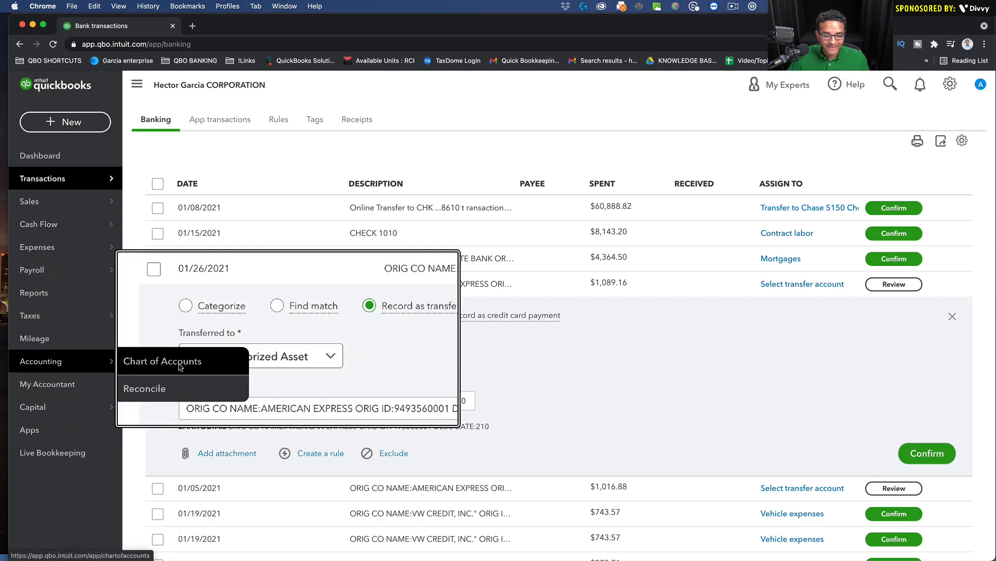
{"action": "left_click", "coordinate": [152, 365]}
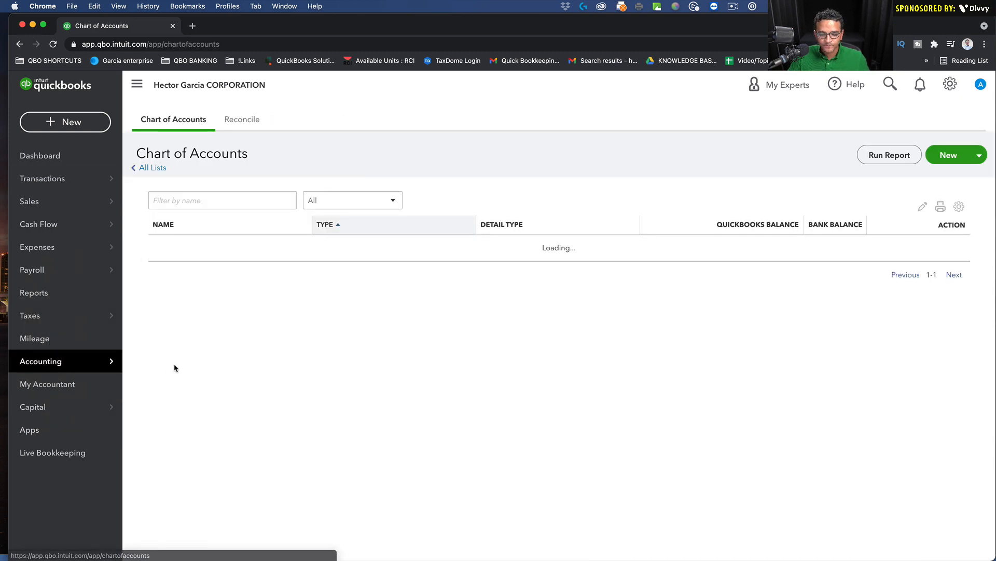
{"action": "left_click", "coordinate": [171, 202]}
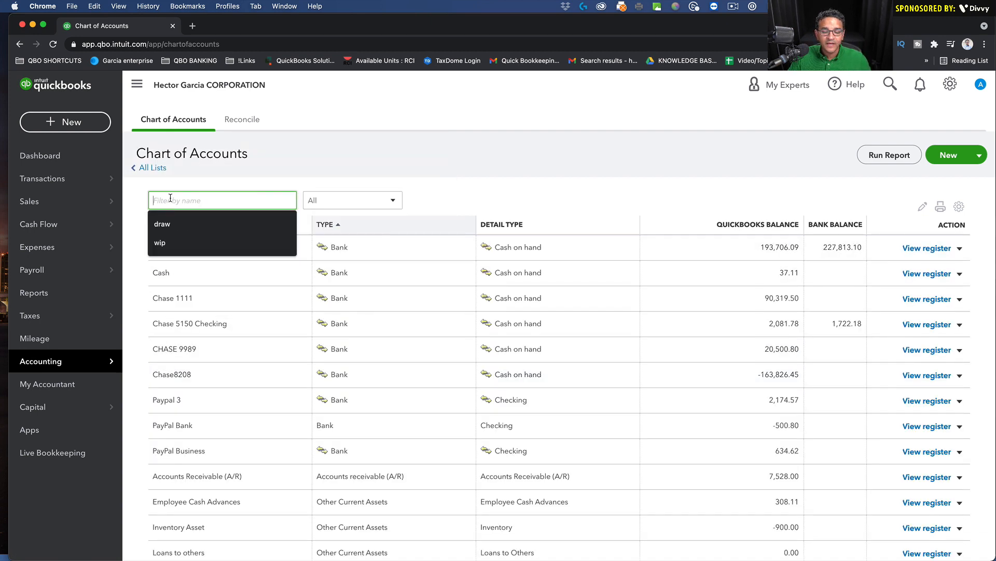
{"action": "type", "text": "unca"}
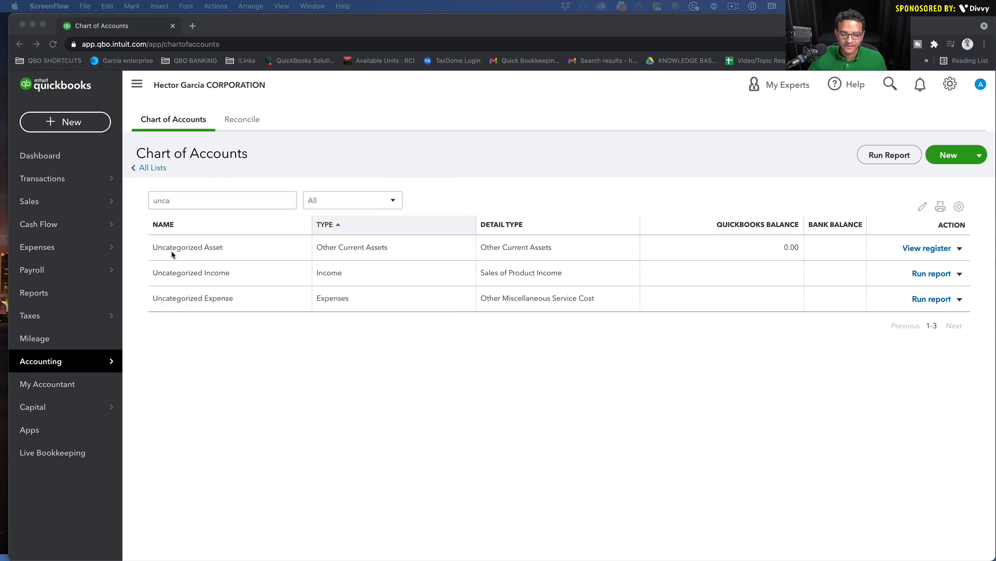
Rename the Uncategorized Asset account as "DO NOT USE!!!" and save it.
{"action": "left_click", "coordinate": [960, 249]}
{"action": "left_click", "coordinate": [960, 249]}
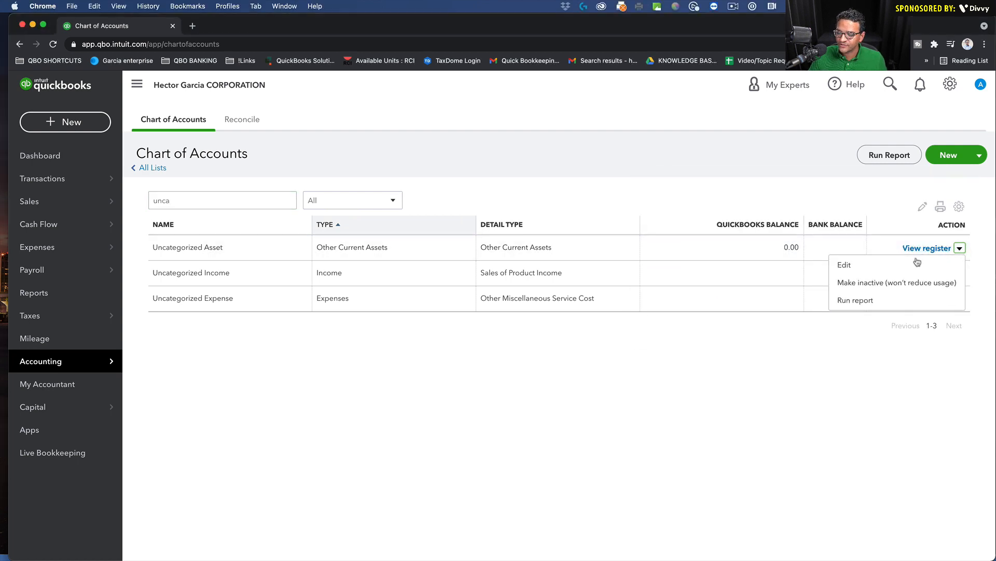
{"action": "left_click", "coordinate": [857, 269]}
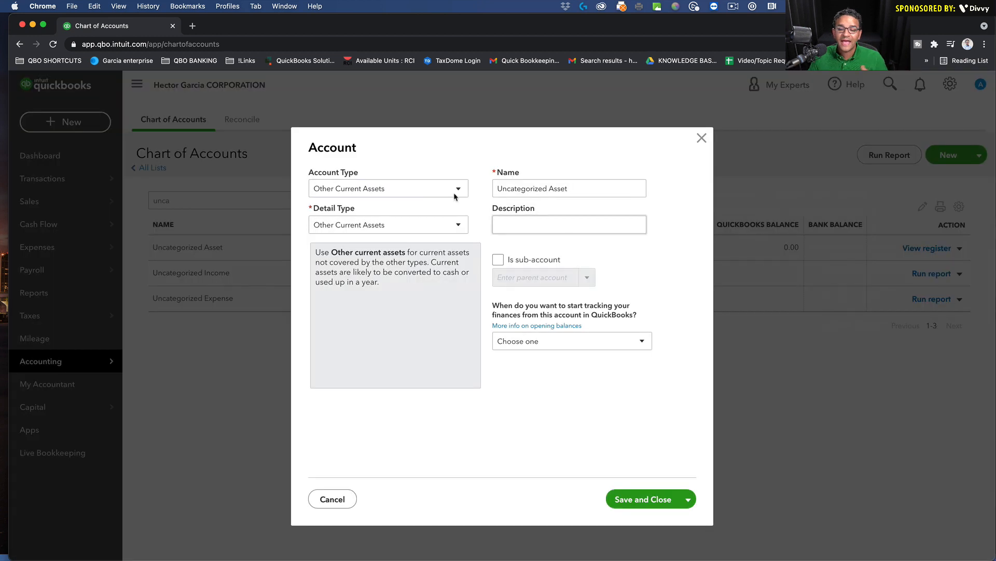
{"action": "left_click", "coordinate": [601, 191]}
{"action": "left_click_drag", "start_coordinate": [601, 192], "coordinate": [439, 185]}
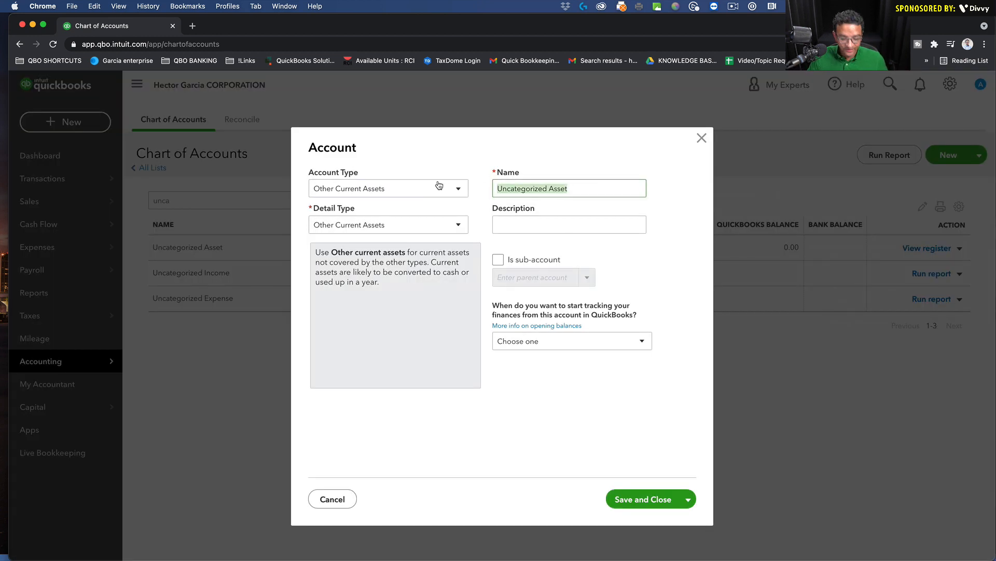
{"action": "type", "text": "DO NOT US"}
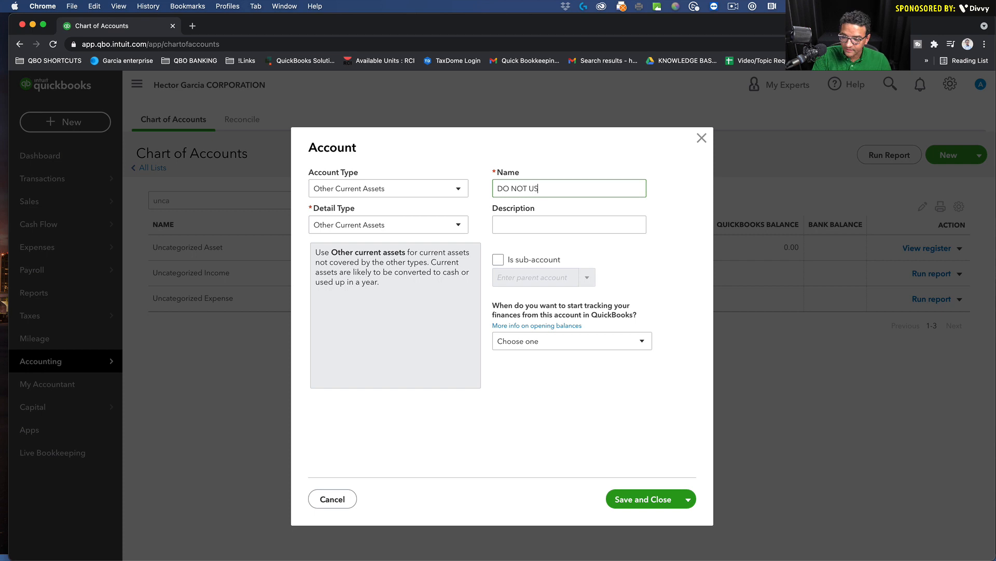
{"action": "type", "text": "E!!!"}
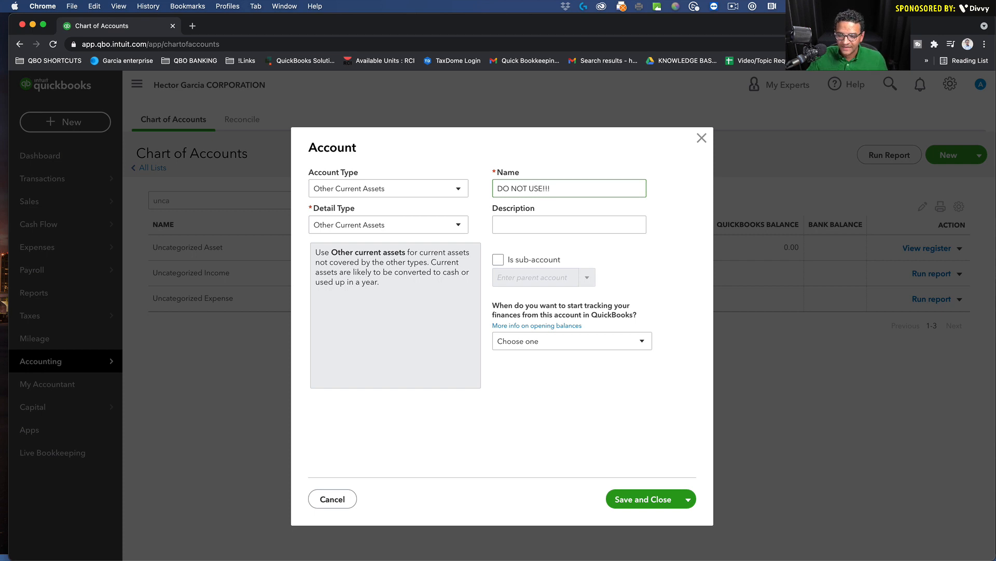
{"action": "left_click", "coordinate": [628, 497]}
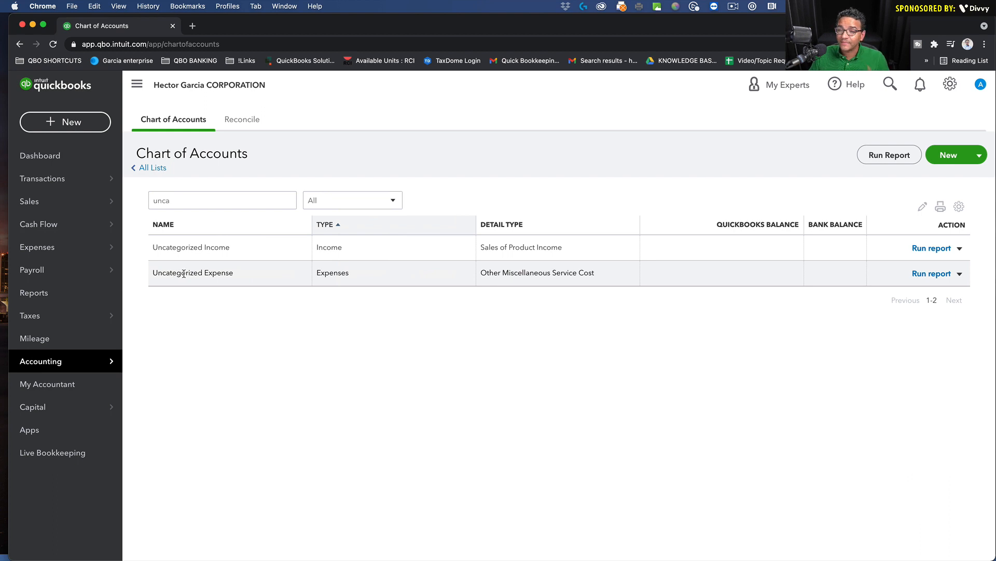
Rename the Uncategorized Expense account as "Ask my Accountant" and save it.
{"action": "left_click", "coordinate": [960, 274]}
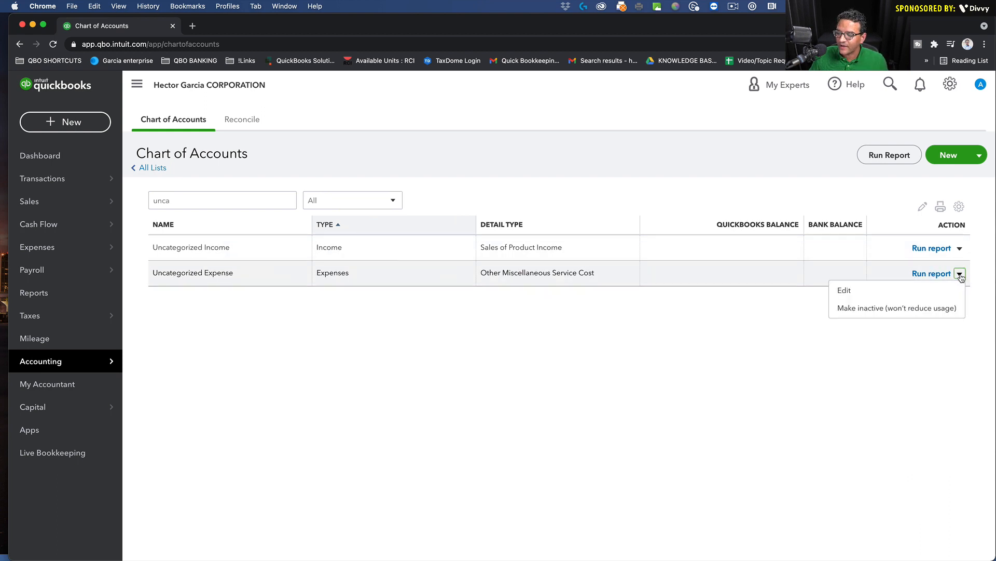
{"action": "left_click", "coordinate": [873, 290]}
{"action": "left_click_drag", "start_coordinate": [584, 188], "coordinate": [459, 185]}
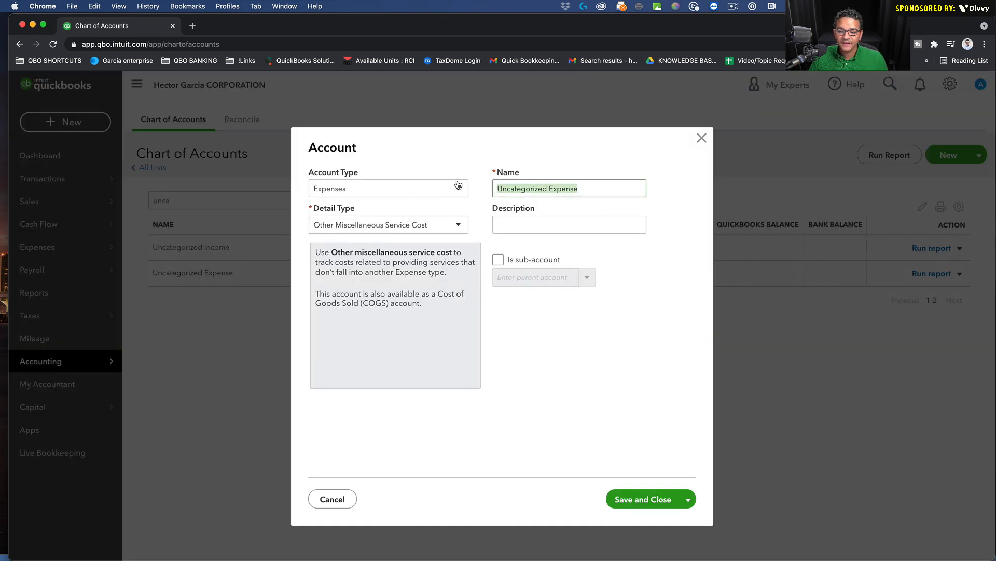
{"action": "type", "text": "Ask my Ac"}
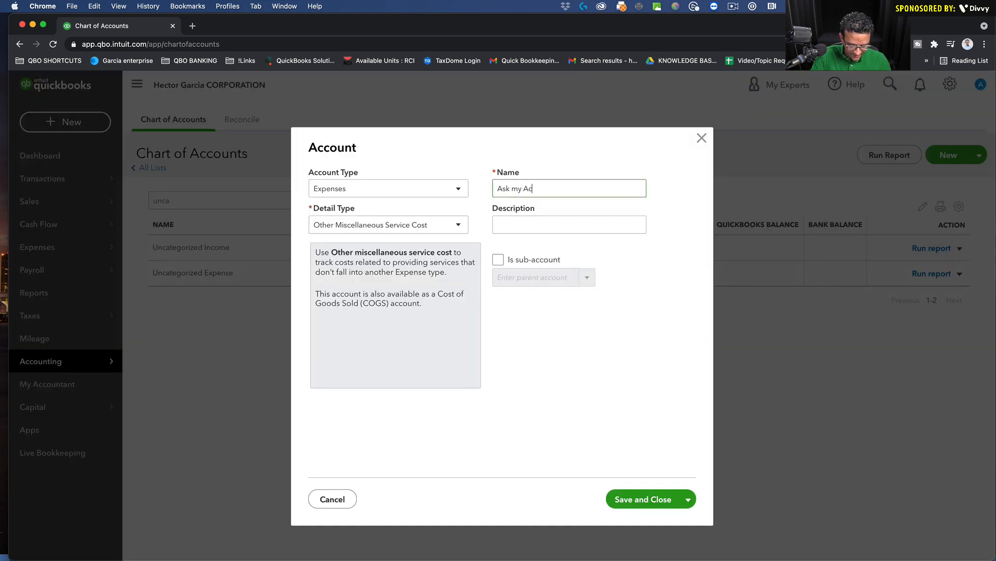
{"action": "type", "text": "countant"}
{"action": "left_click", "coordinate": [585, 220]}
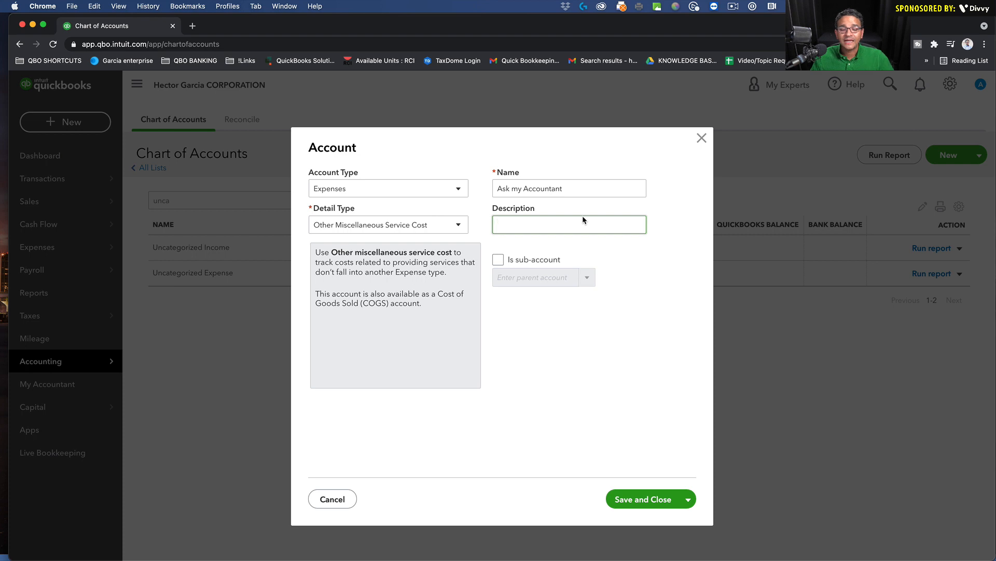
{"action": "left_click_drag", "start_coordinate": [564, 188], "coordinate": [524, 187]}
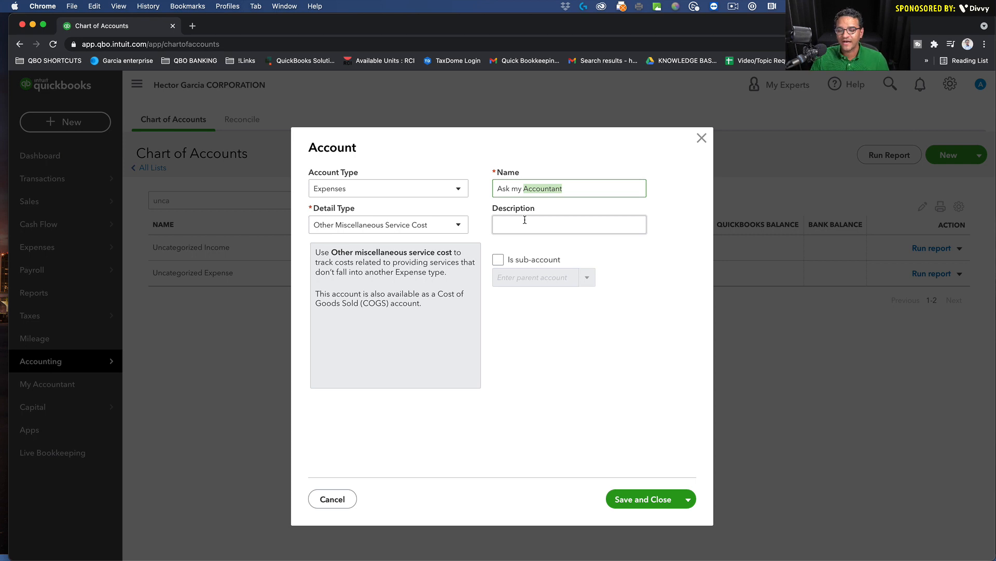
{"action": "left_click_drag", "start_coordinate": [578, 188], "coordinate": [402, 174]}
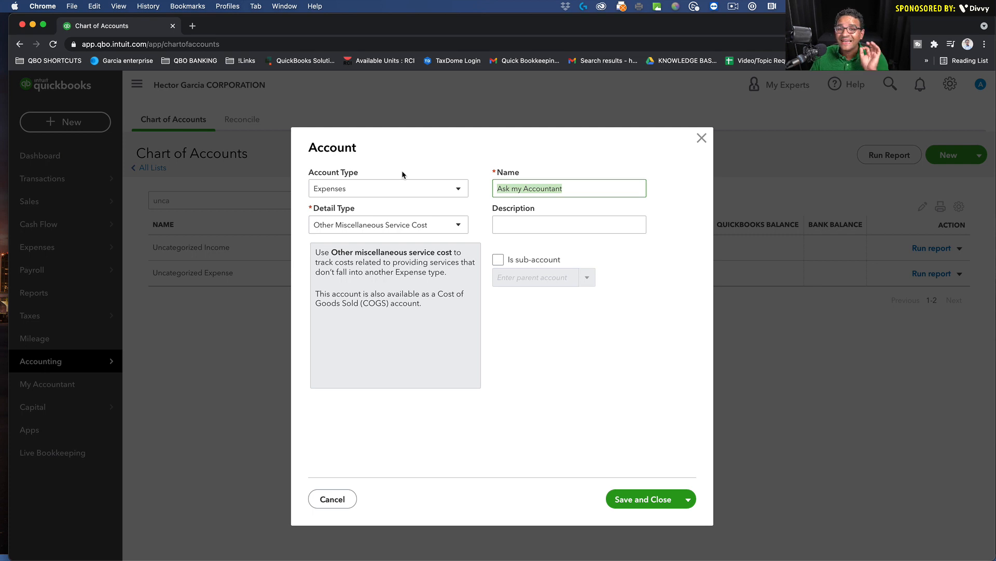
{"action": "left_click", "coordinate": [653, 501]}
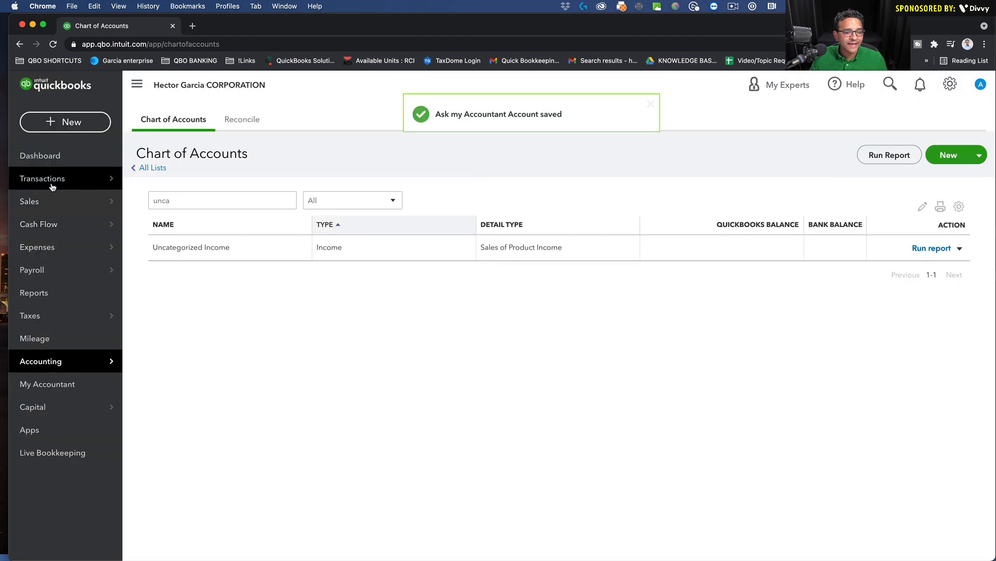
Return to the bank transactions and expand the 01/26/2021 American Express transaction to examine its transfer and recording options.
{"action": "mouse_move", "coordinate": [47, 182]}
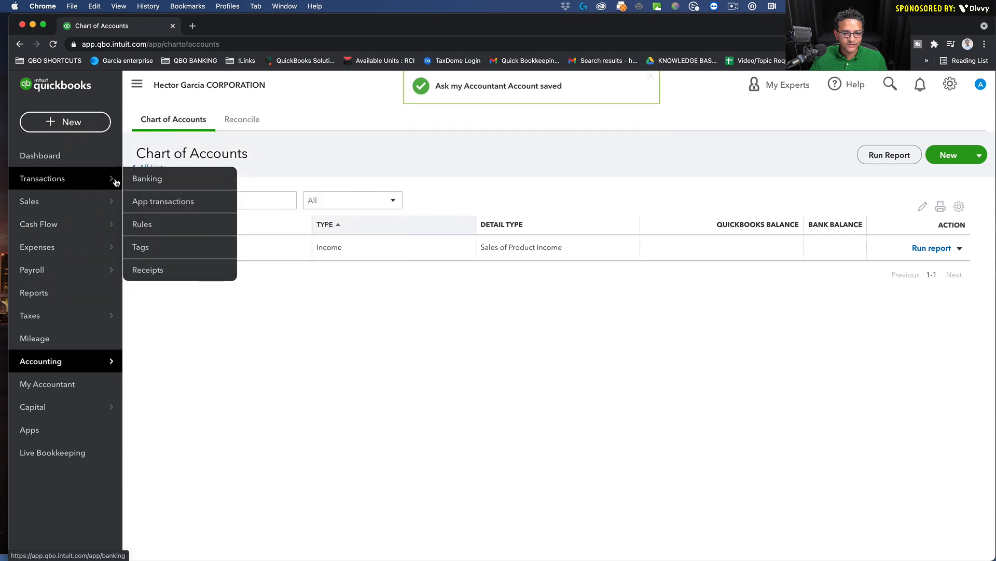
{"action": "left_click", "coordinate": [145, 181]}
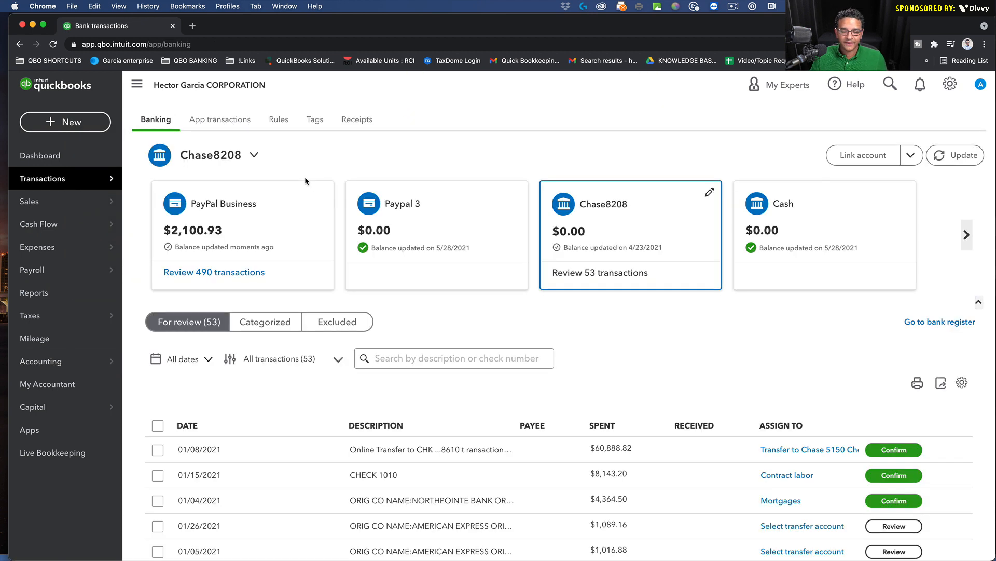
{"action": "scroll", "coordinate": [638, 340], "scroll_direction": "down", "scroll_amount": 3}
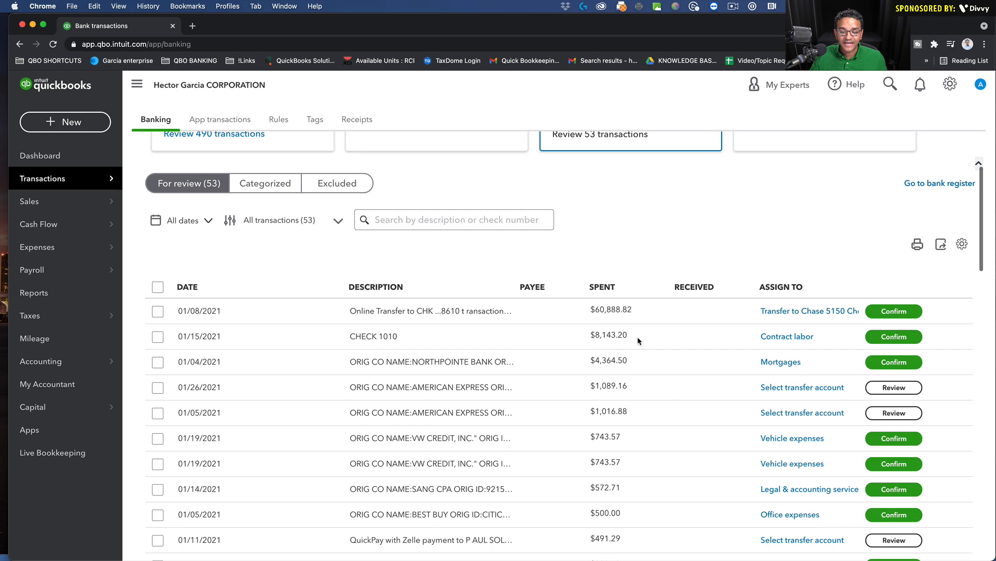
{"action": "left_click", "coordinate": [456, 386]}
{"action": "left_click", "coordinate": [261, 372]}
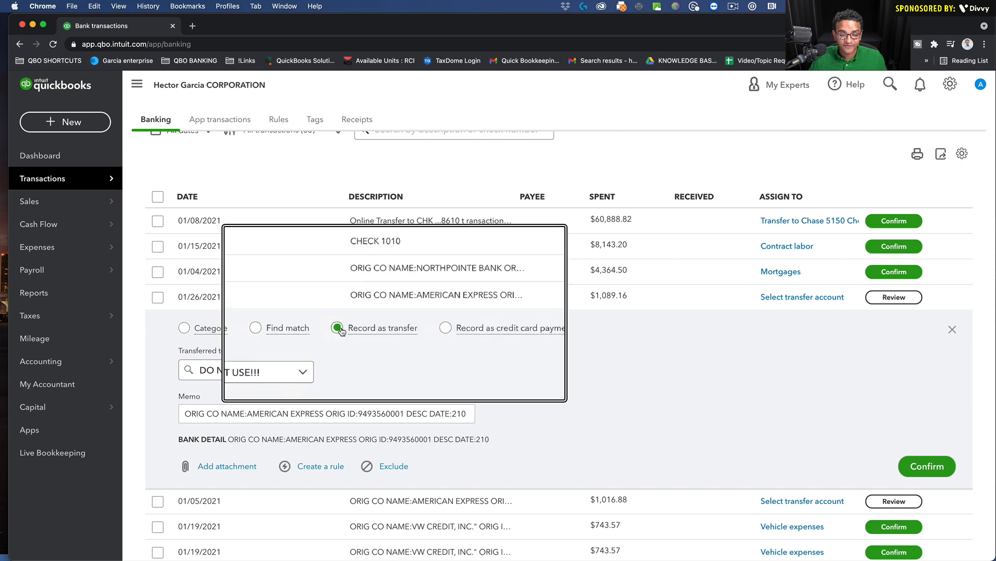
{"action": "mouse_move", "coordinate": [470, 330]}
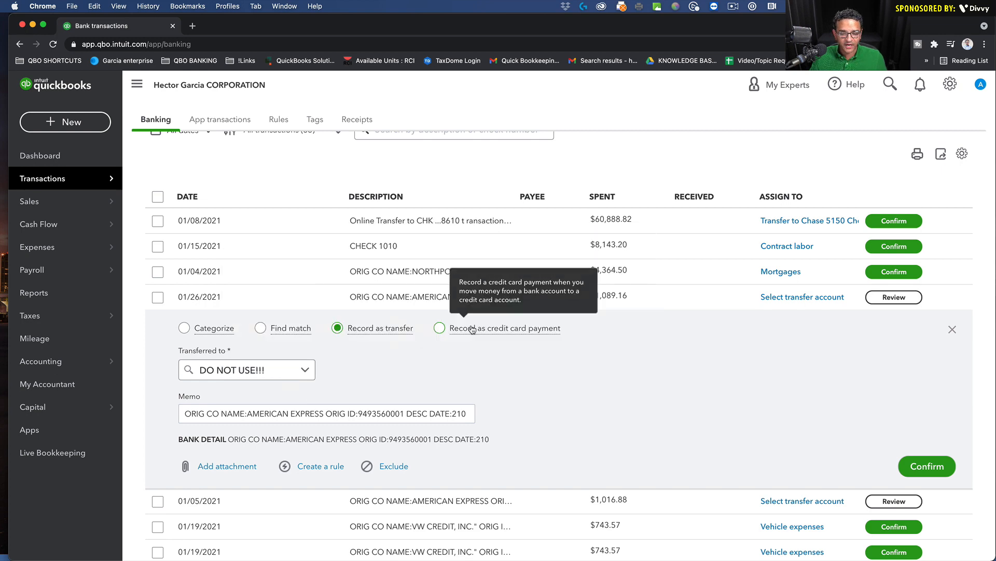
Switch the 01/26/2021 American Express transaction to Categorize and assign it the category Ask my Accountant.
{"action": "left_click", "coordinate": [184, 328]}
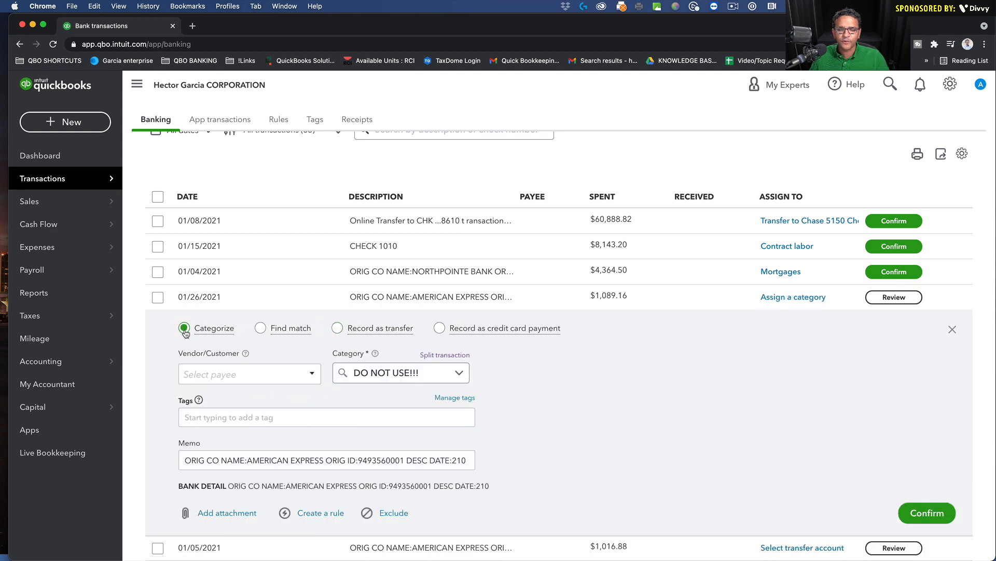
{"action": "left_click", "coordinate": [384, 375]}
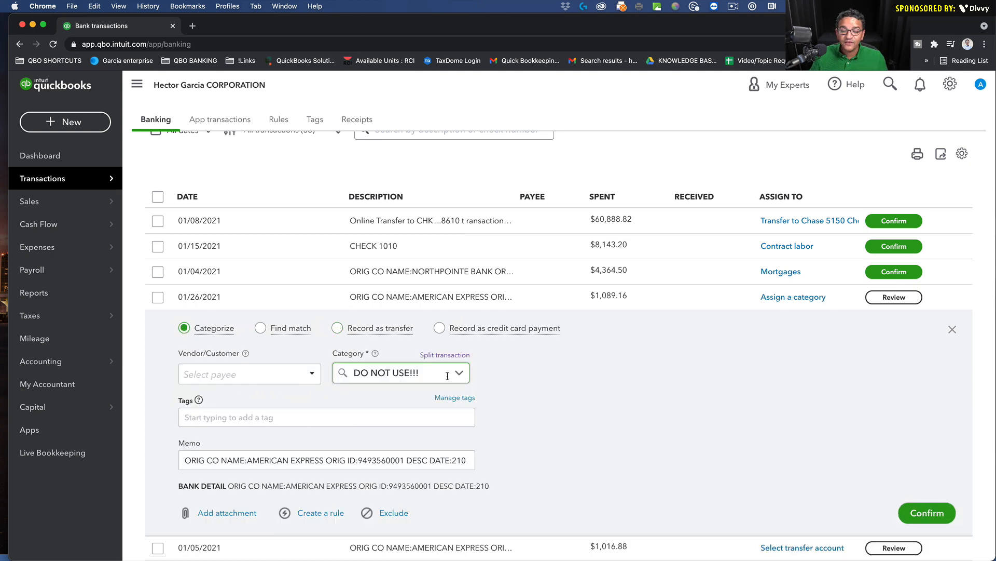
{"action": "type", "text": "ask"}
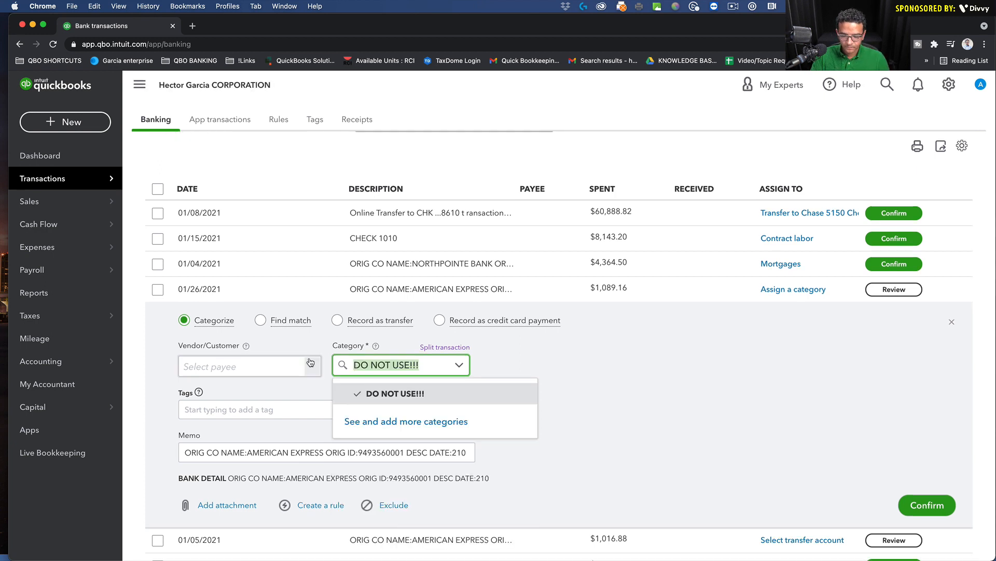
{"action": "type", "text": "ask my"}
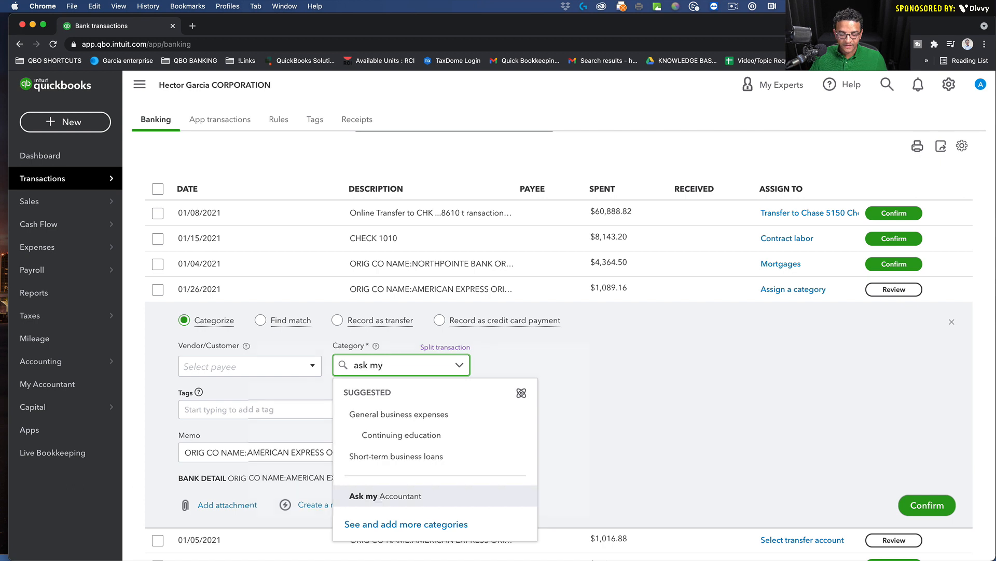
{"action": "left_click", "coordinate": [378, 512]}
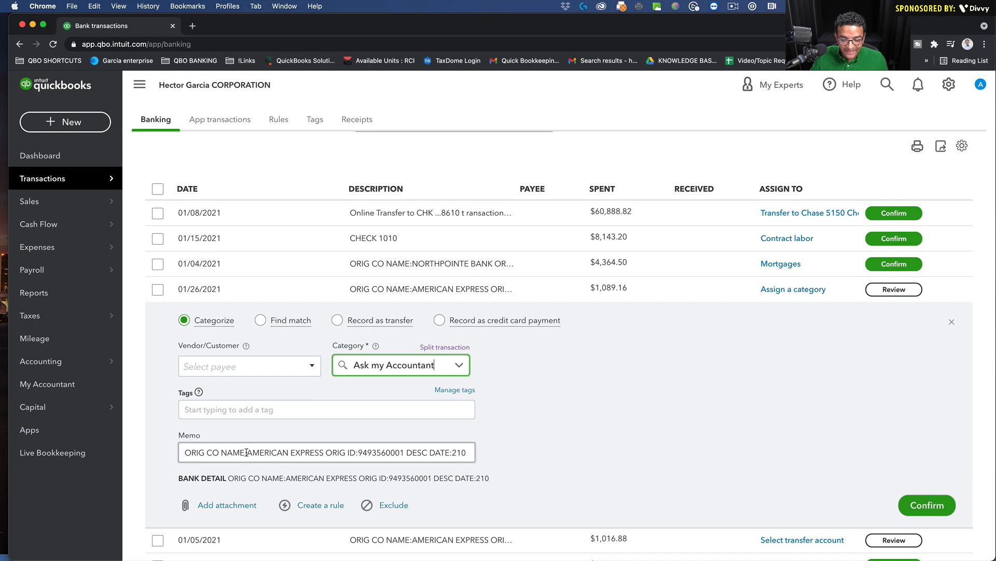
Copy AMERICAN EXPRESS from the 01/26/2021 transaction's memo and save it as a new payee of type Vendor.
{"action": "left_click_drag", "start_coordinate": [247, 452], "coordinate": [326, 452]}
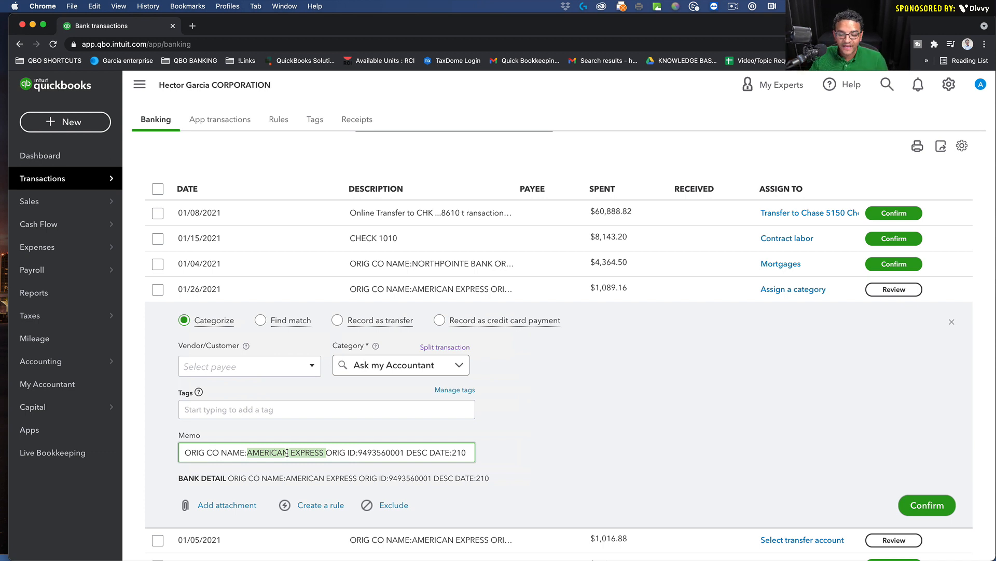
{"action": "right_click", "coordinate": [287, 452]}
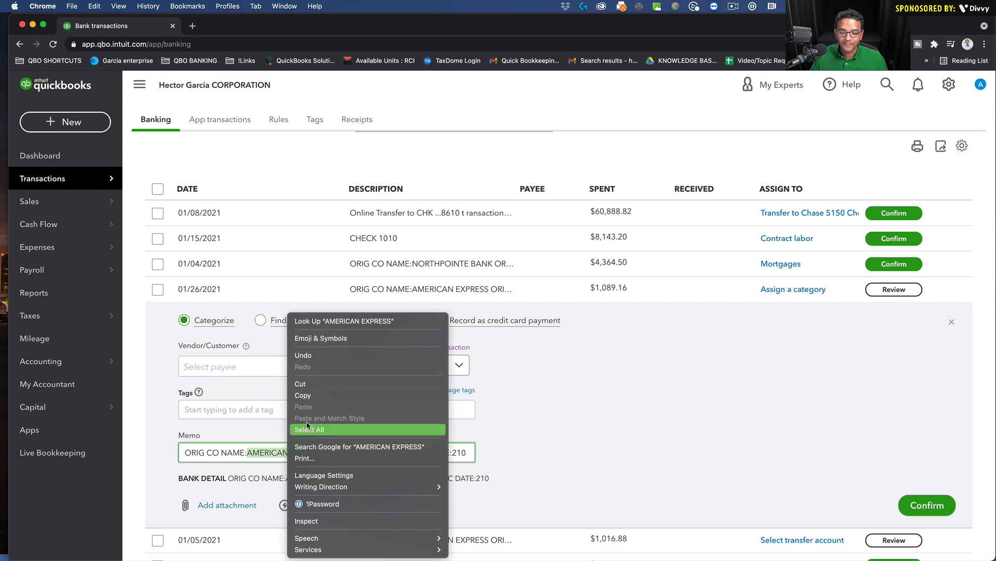
{"action": "left_click", "coordinate": [218, 367]}
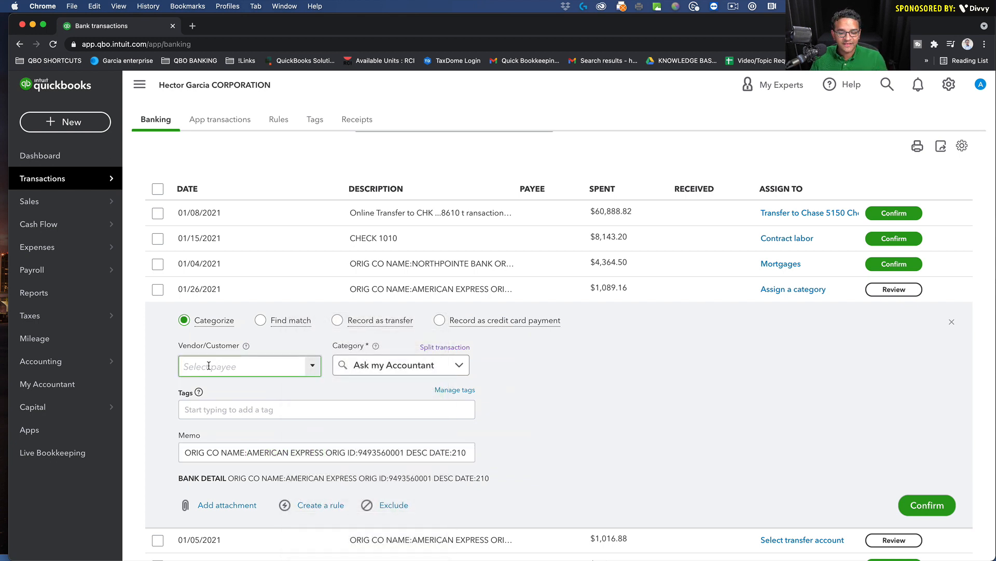
{"action": "right_click", "coordinate": [209, 368]}
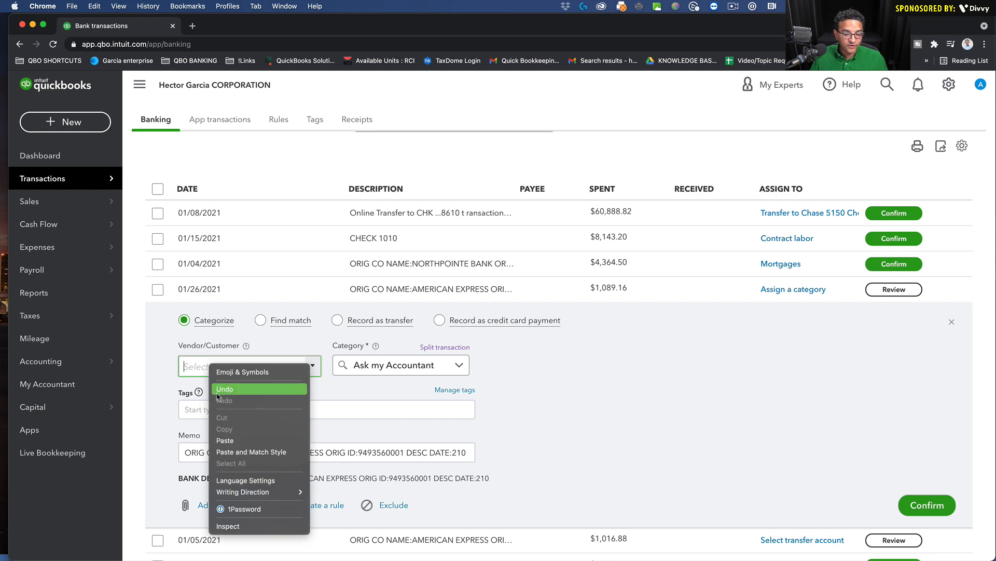
{"action": "left_click", "coordinate": [236, 442]}
{"action": "left_click", "coordinate": [268, 388]}
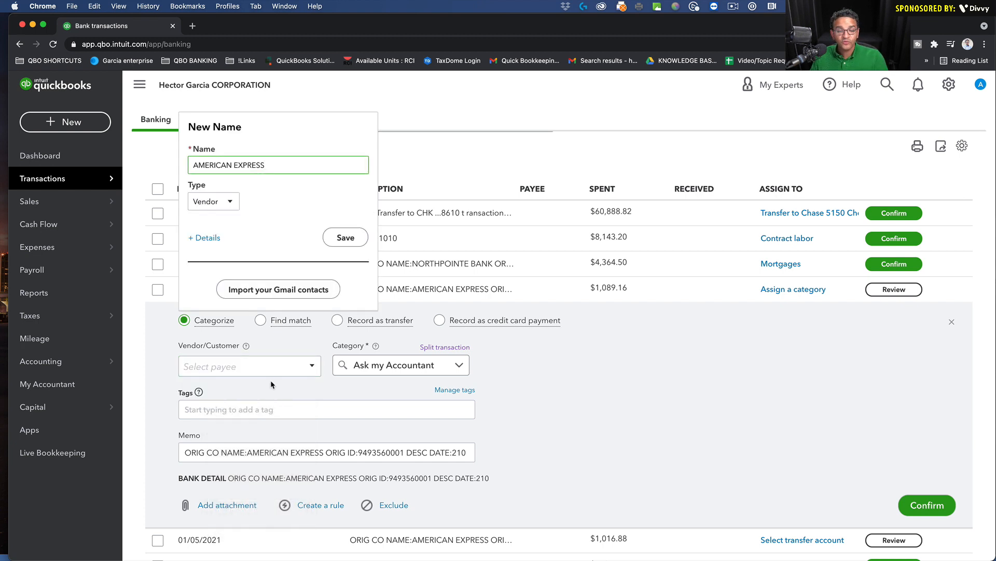
{"action": "left_click", "coordinate": [229, 206]}
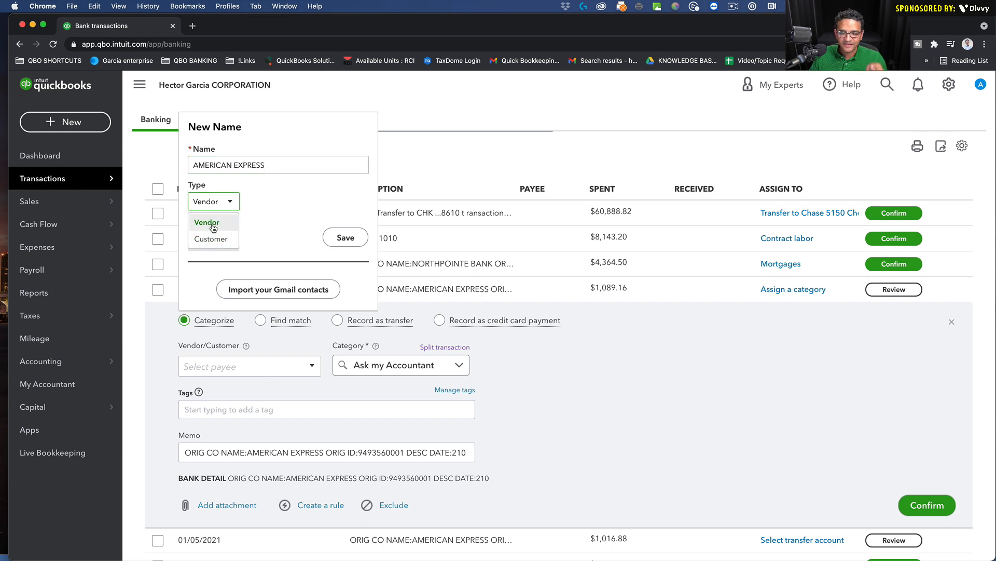
{"action": "left_click", "coordinate": [213, 224]}
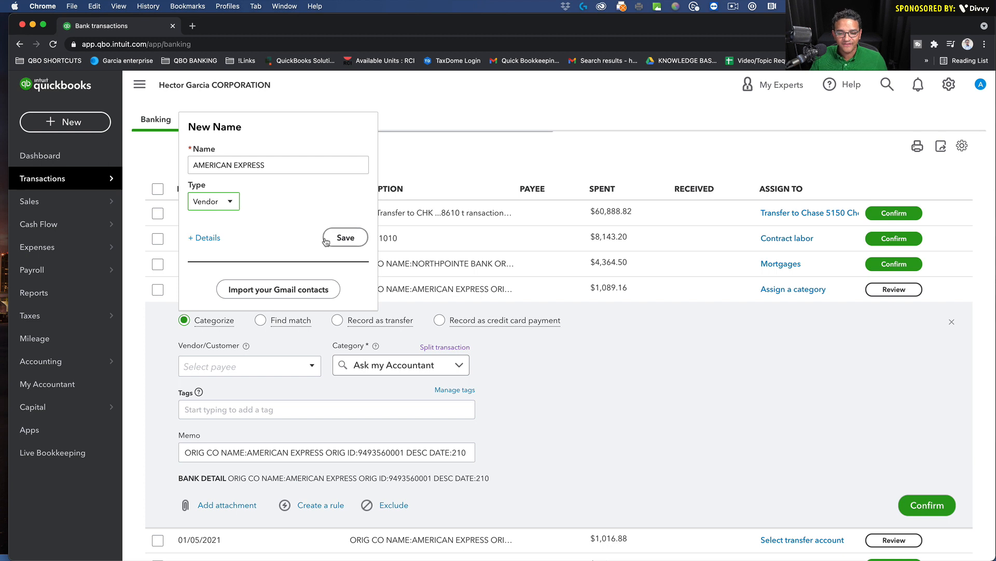
{"action": "left_click", "coordinate": [343, 238]}
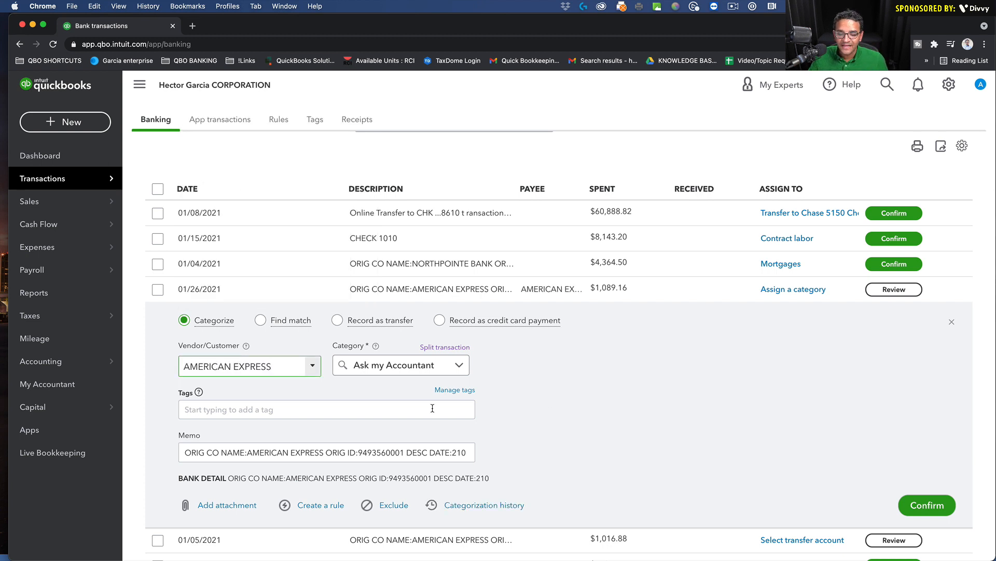
Confirm the 01/26/2021 American Express transaction with the category Ask my Accountant.
{"action": "left_click", "coordinate": [443, 366]}
{"action": "scroll", "coordinate": [443, 366], "scroll_direction": "up", "scroll_amount": 3}
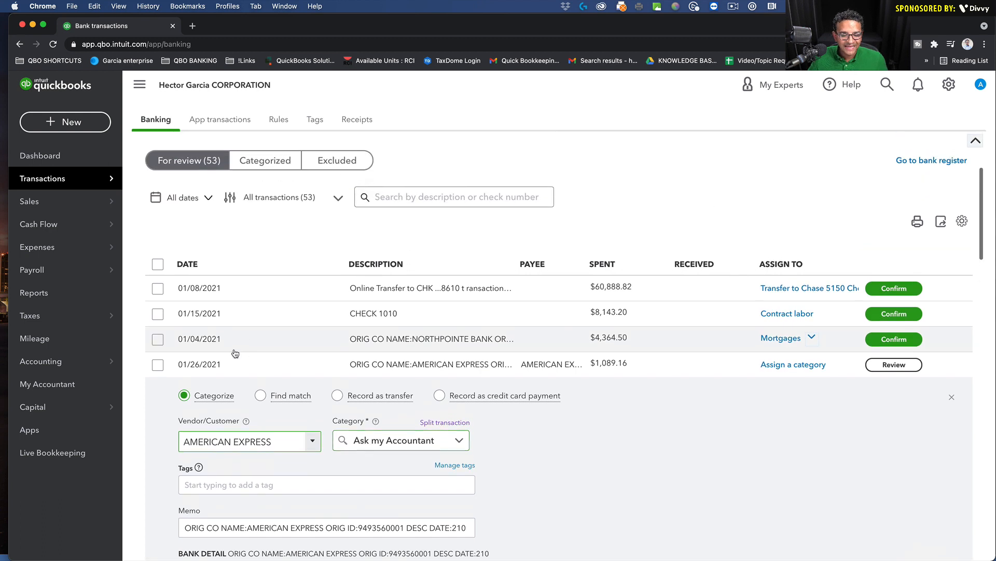
{"action": "left_click", "coordinate": [185, 397]}
{"action": "scroll", "coordinate": [186, 399], "scroll_direction": "down", "scroll_amount": 1}
{"action": "scroll", "coordinate": [184, 365], "scroll_direction": "up", "scroll_amount": 1}
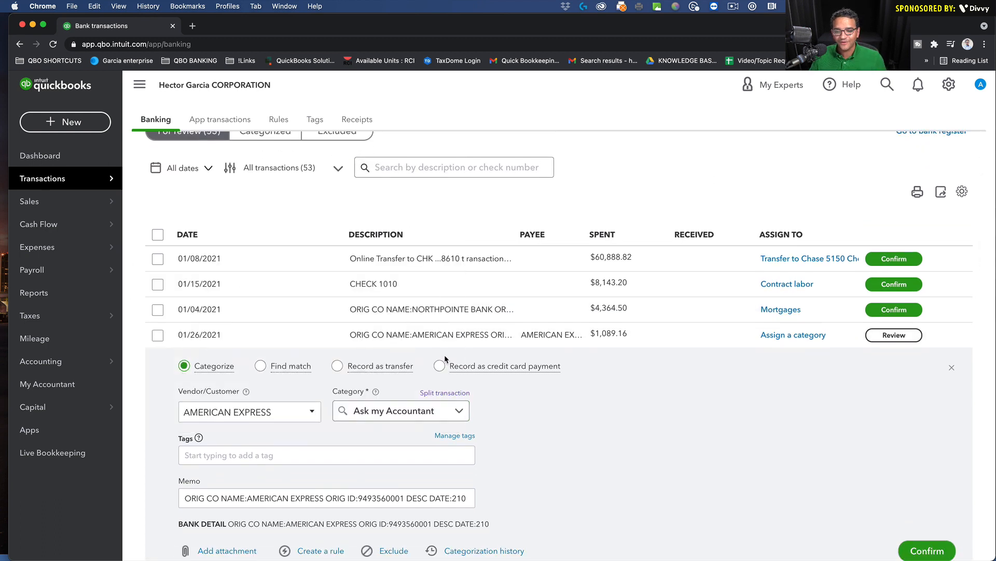
{"action": "scroll", "coordinate": [560, 407], "scroll_direction": "down", "scroll_amount": 1}
{"action": "left_click", "coordinate": [927, 498]}
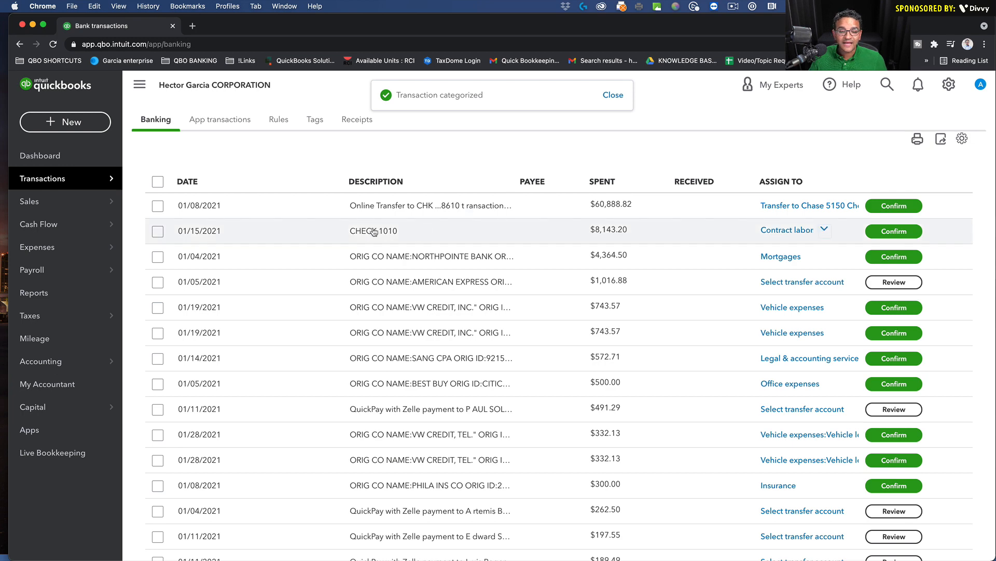
Assign the 01/15/2021 CHECK 1010 transaction the category Ask my Accountant without a payee and confirm it.
{"action": "left_click", "coordinate": [495, 230]}
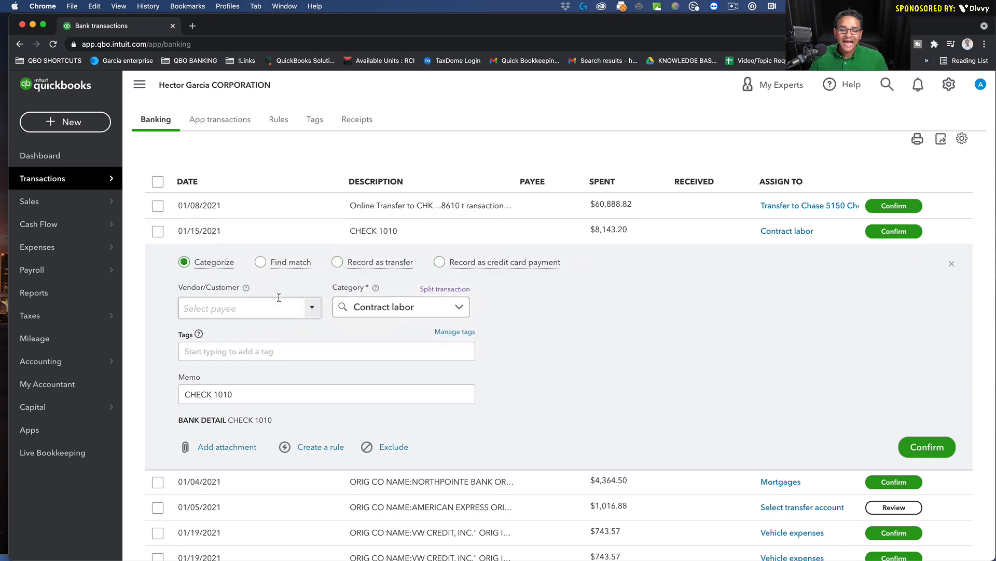
{"action": "left_click", "coordinate": [197, 308]}
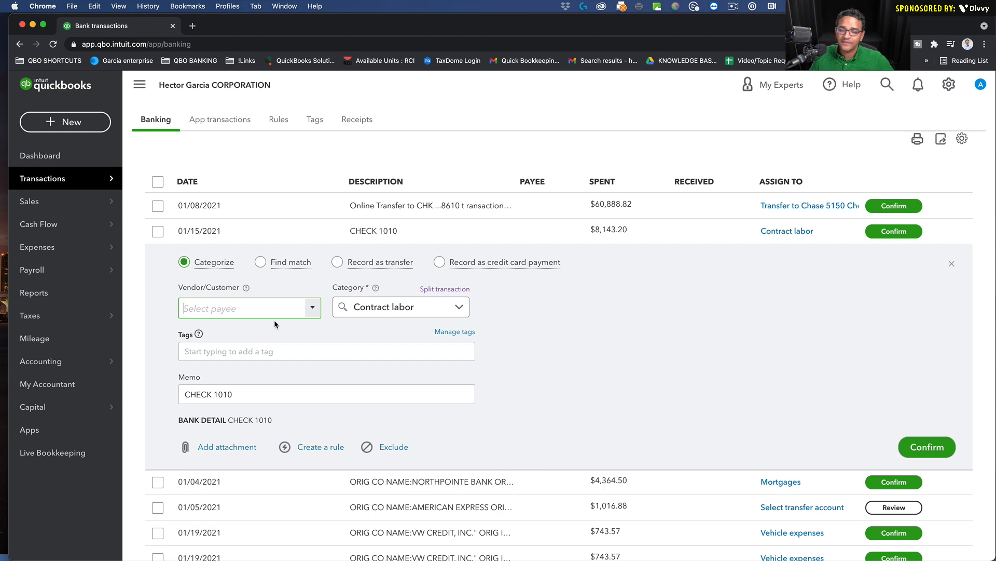
{"action": "key", "text": "Tab"}
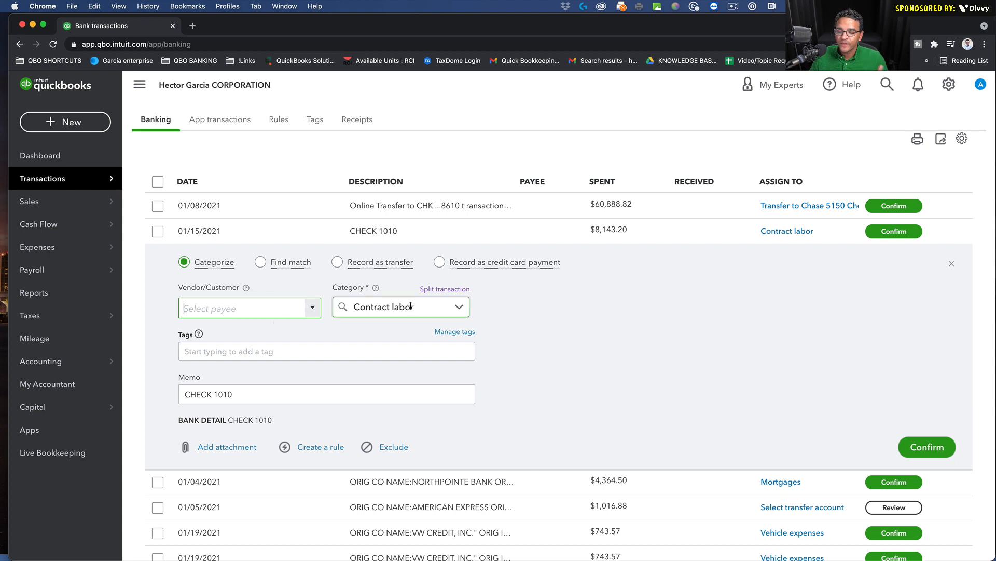
{"action": "type", "text": "ask"}
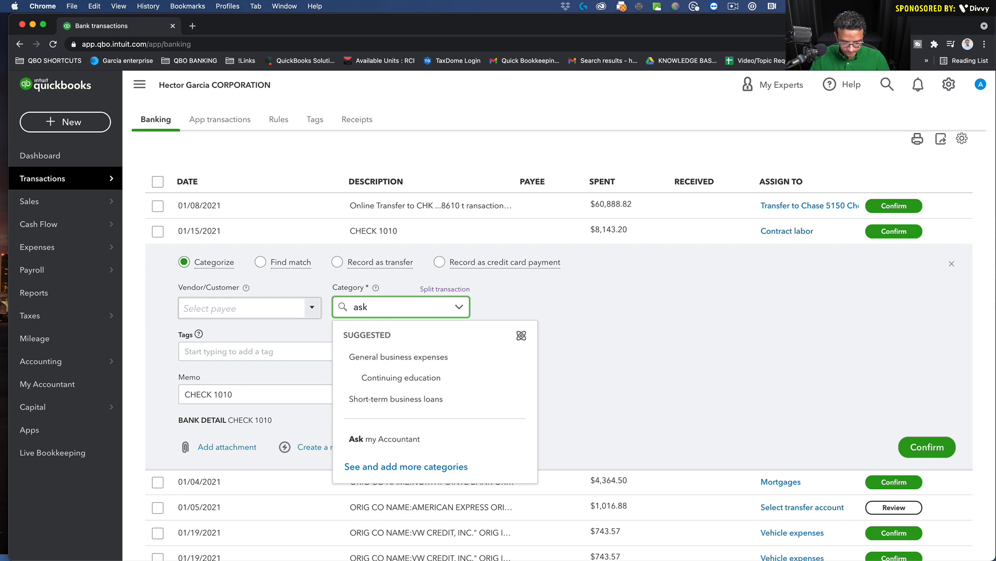
{"action": "left_click", "coordinate": [389, 441]}
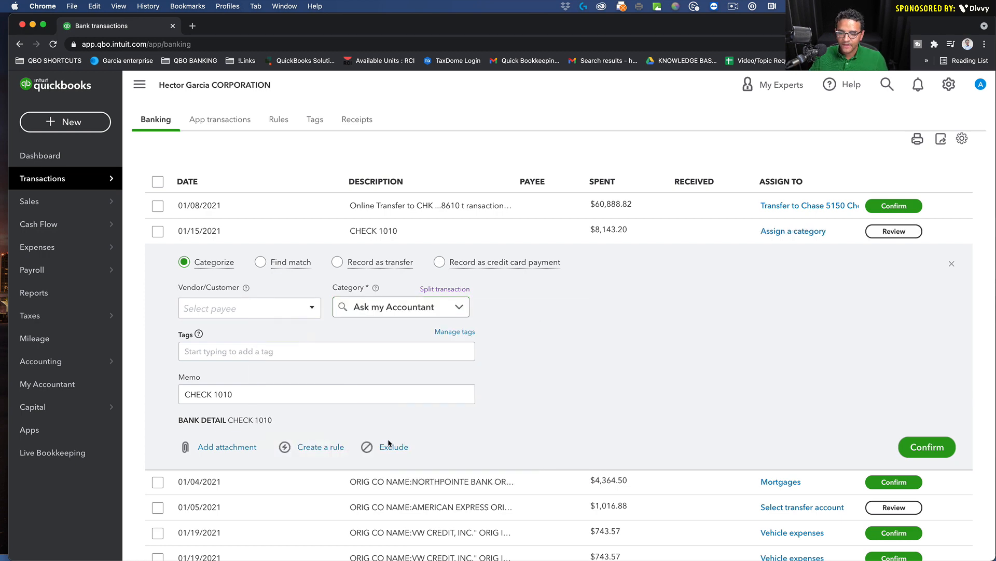
{"action": "left_click", "coordinate": [927, 447]}
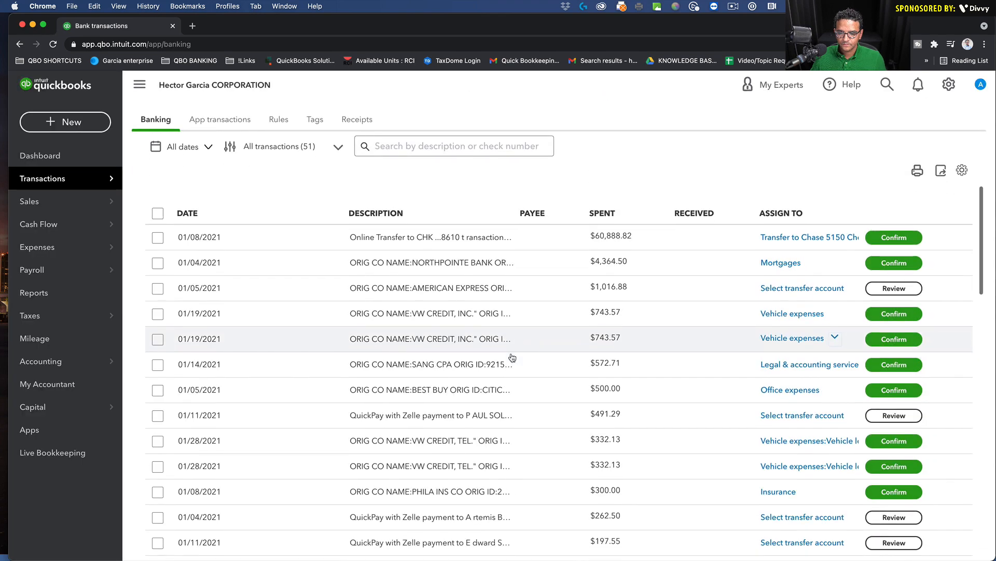
Turn off "Copy bank detail to memo" in the transaction list settings and close the settings.
{"action": "scroll", "coordinate": [512, 357], "scroll_direction": "up", "scroll_amount": 1}
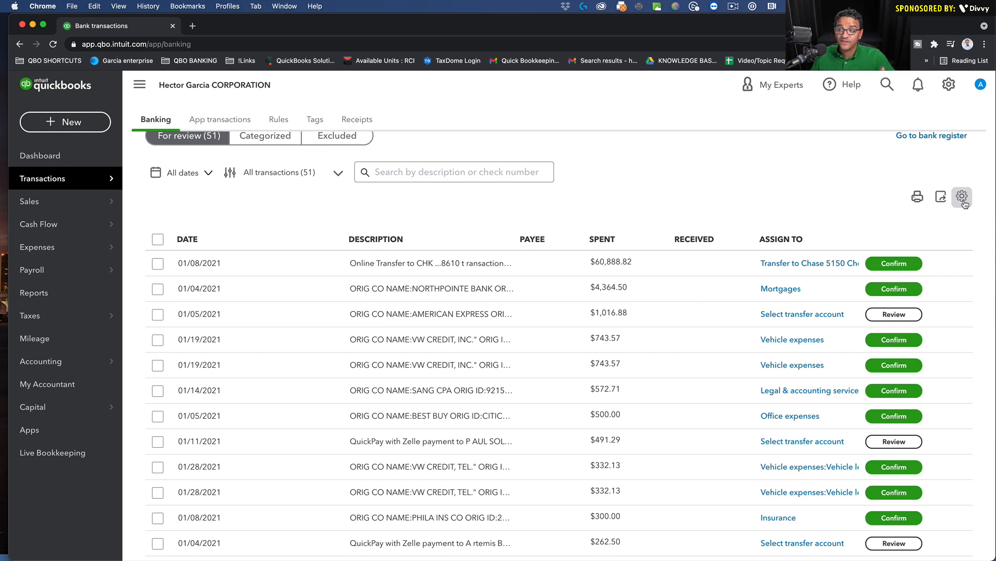
{"action": "scroll", "coordinate": [964, 203], "scroll_direction": "up", "scroll_amount": 4}
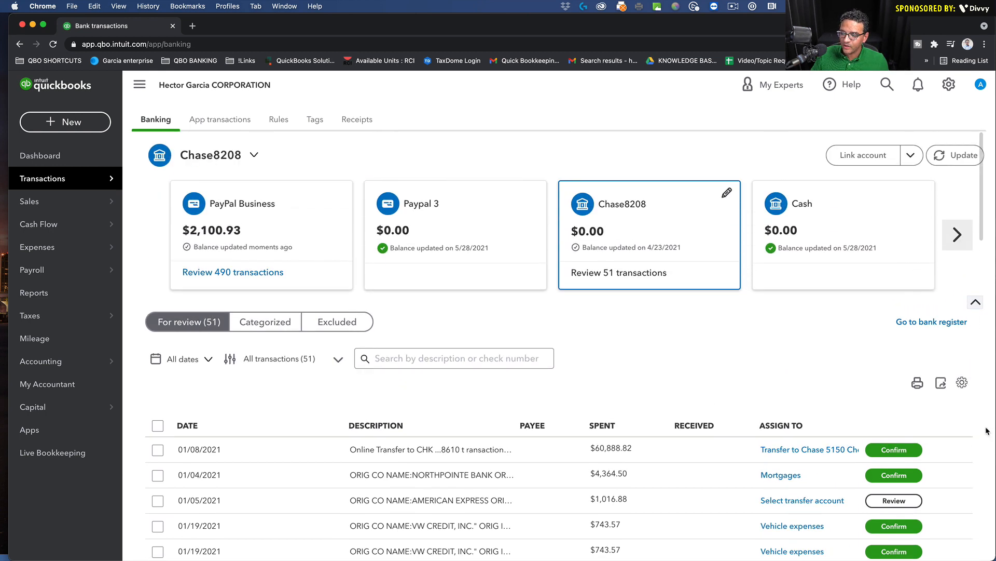
{"action": "left_click", "coordinate": [964, 388]}
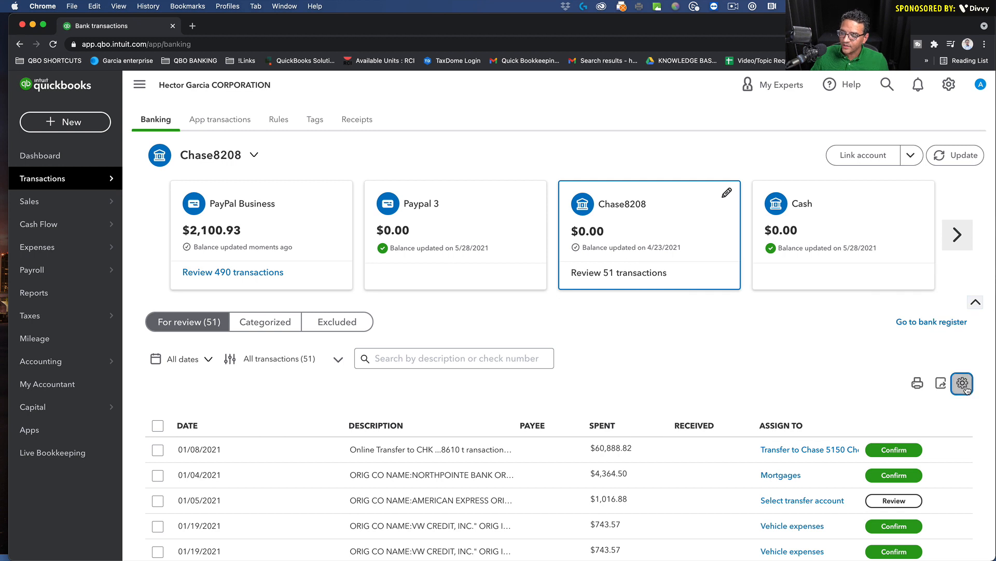
{"action": "scroll", "coordinate": [901, 282], "scroll_direction": "down", "scroll_amount": 6}
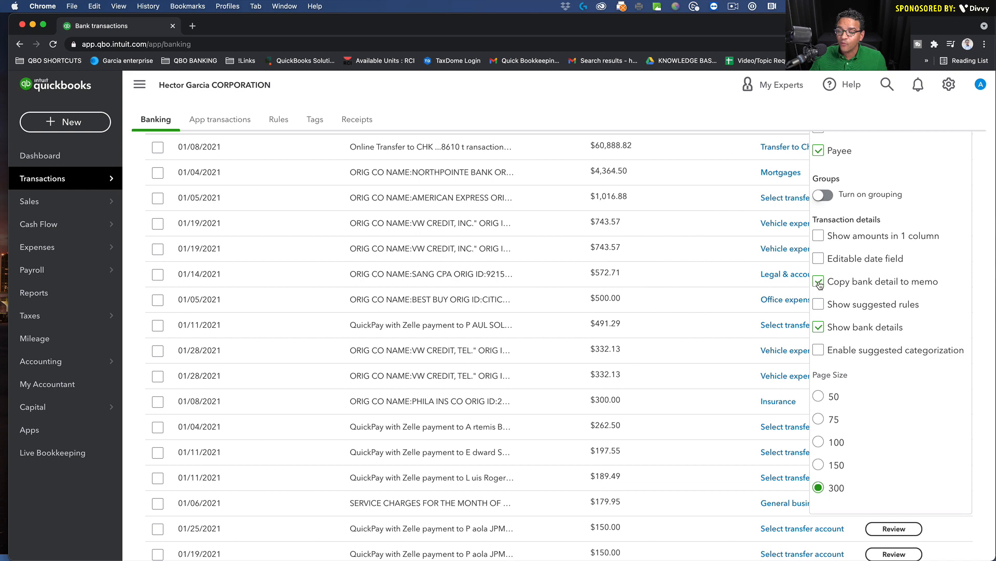
{"action": "left_click", "coordinate": [819, 281]}
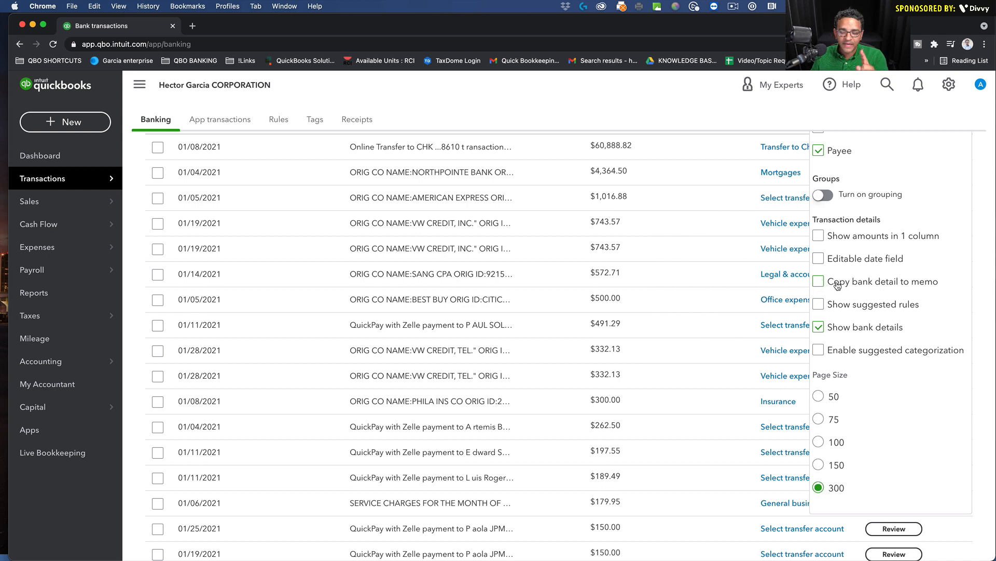
{"action": "left_click_drag", "start_coordinate": [829, 283], "coordinate": [931, 283]}
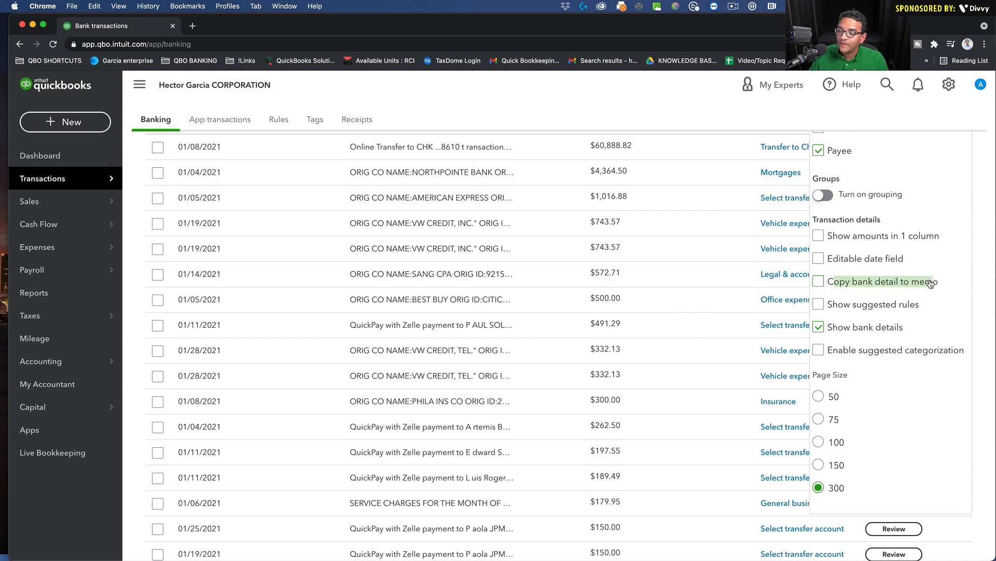
{"action": "scroll", "coordinate": [913, 160], "scroll_direction": "up", "scroll_amount": 3}
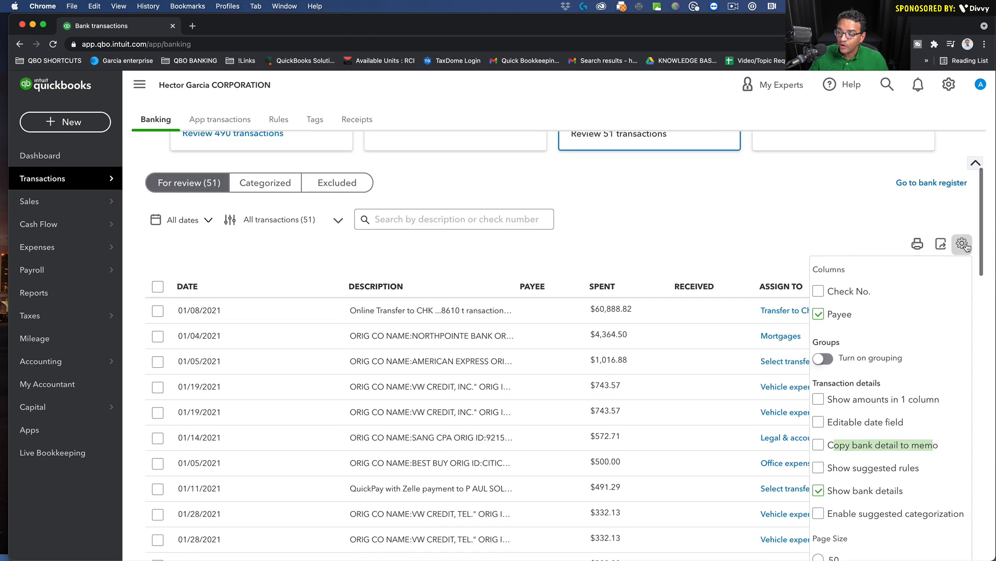
{"action": "left_click", "coordinate": [964, 244]}
Expand the 01/08/2021 PHILA INS CO transaction and assign it the category Ask my Accountant.
{"action": "scroll", "coordinate": [673, 209], "scroll_direction": "down", "scroll_amount": 2}
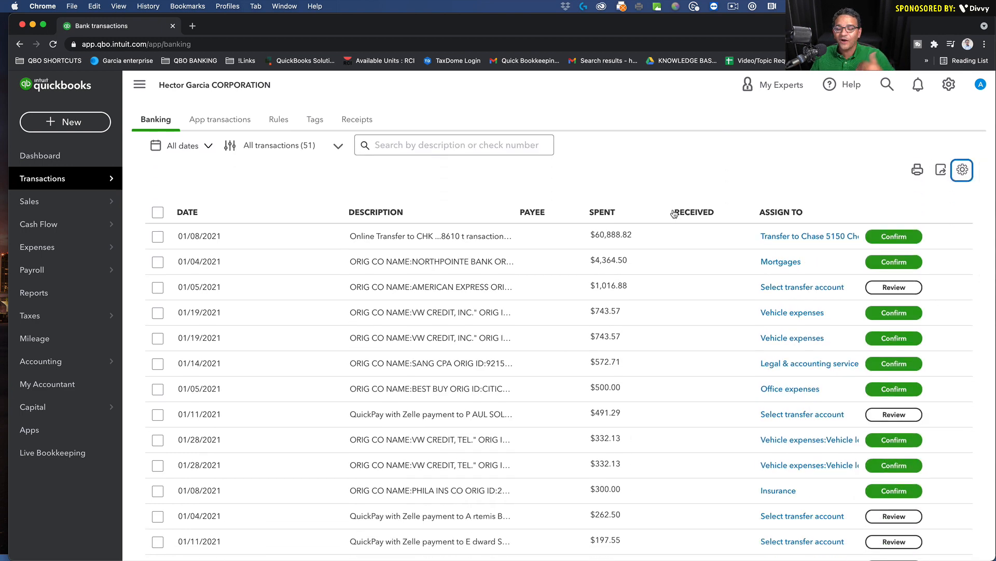
{"action": "scroll", "coordinate": [553, 429], "scroll_direction": "down", "scroll_amount": 1}
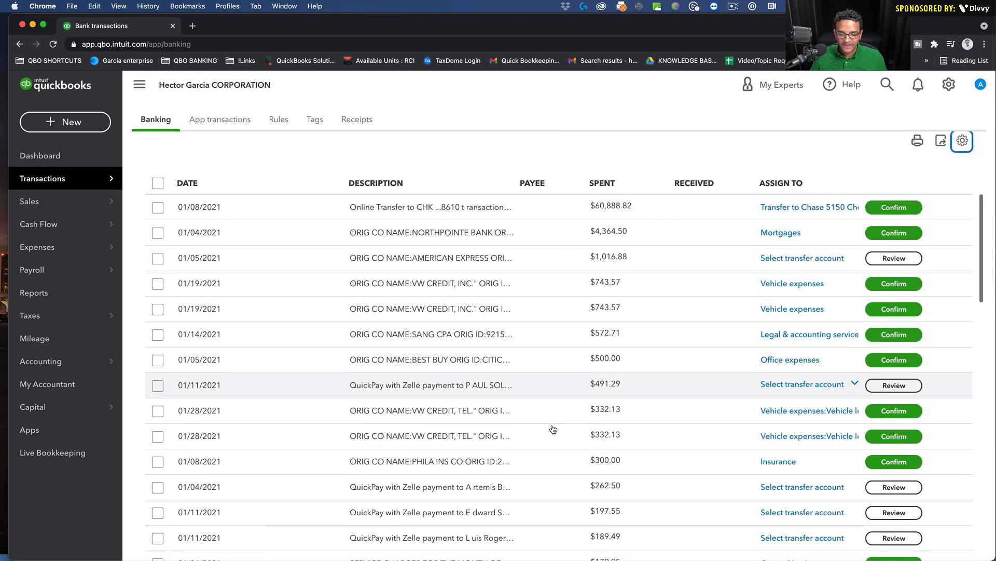
{"action": "scroll", "coordinate": [553, 429], "scroll_direction": "down", "scroll_amount": 2}
{"action": "left_click", "coordinate": [318, 416]}
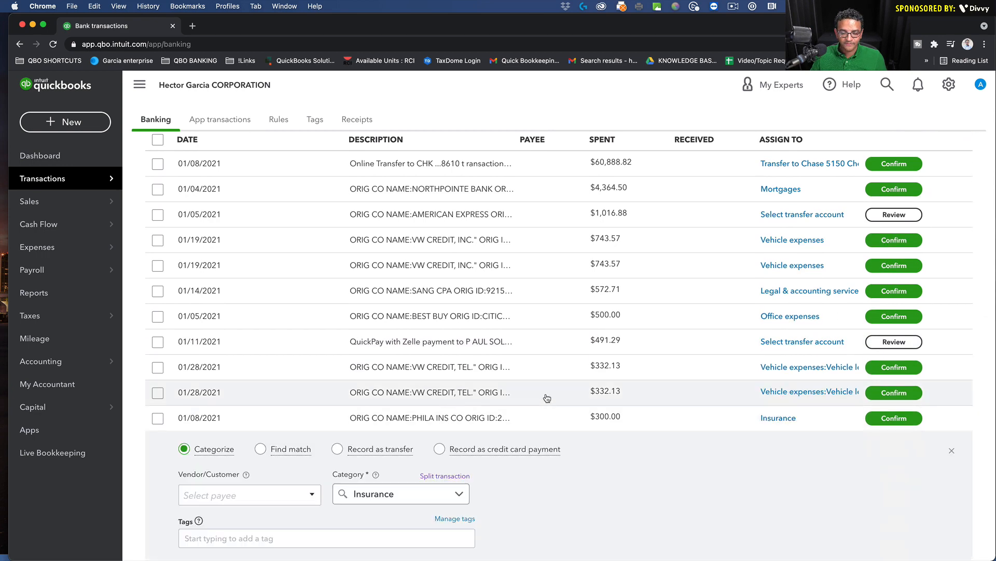
{"action": "scroll", "coordinate": [547, 398], "scroll_direction": "down", "scroll_amount": 3}
{"action": "left_click", "coordinate": [408, 334]}
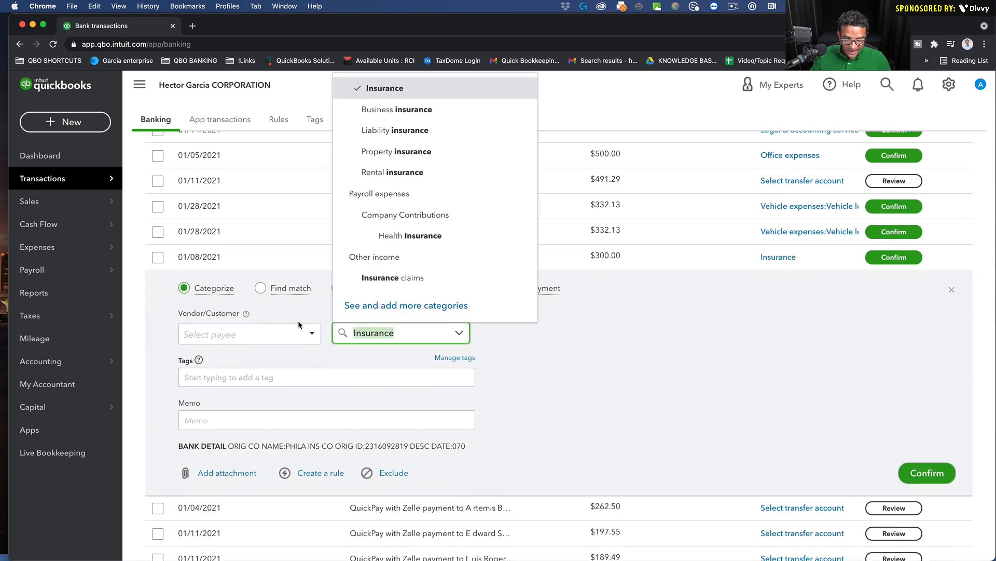
{"action": "type", "text": "ask my"}
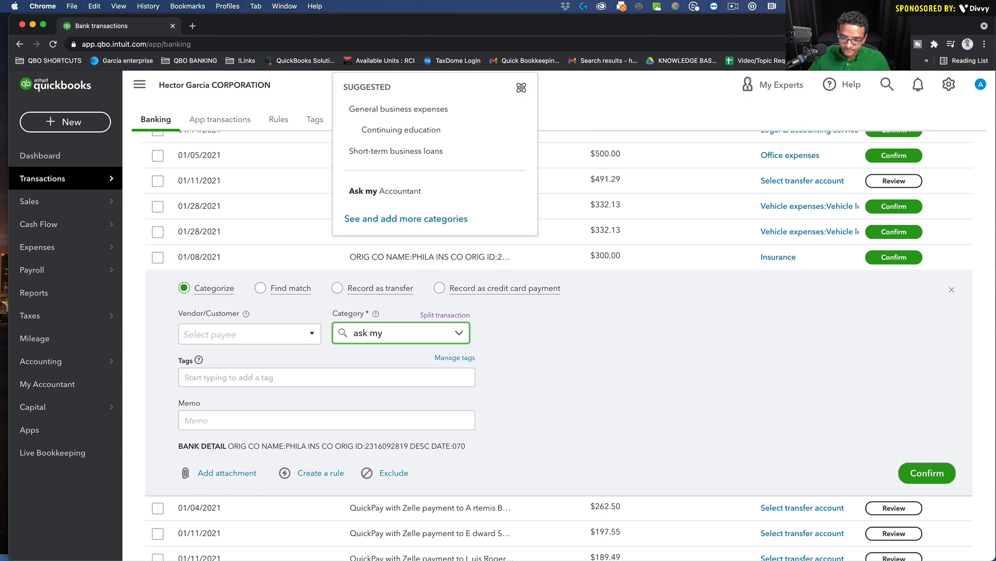
{"action": "left_click", "coordinate": [384, 191]}
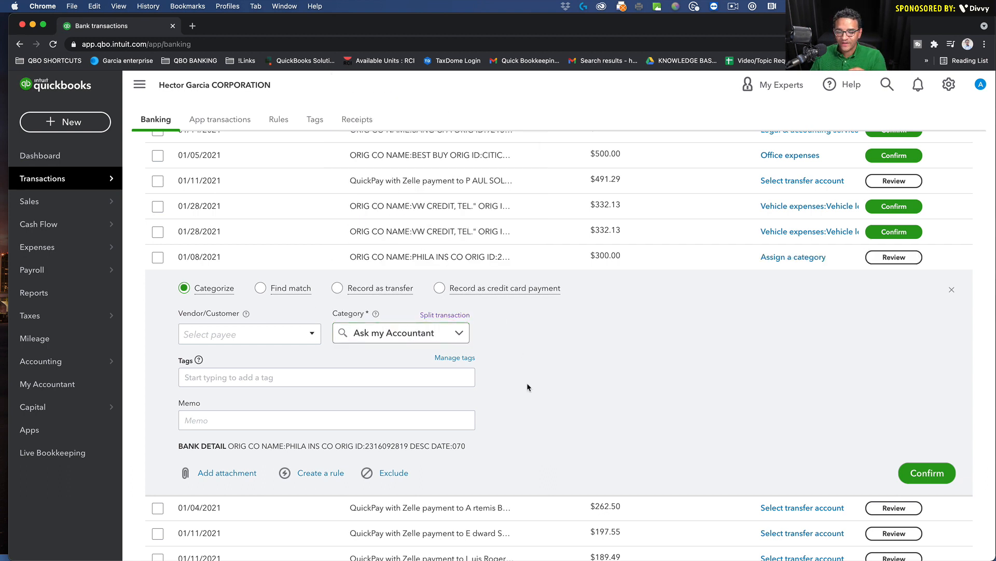
Copy the bank detail text of the 01/08/2021 PHILA INS CO transaction into its memo, and clear the memo again.
{"action": "left_click", "coordinate": [205, 335]}
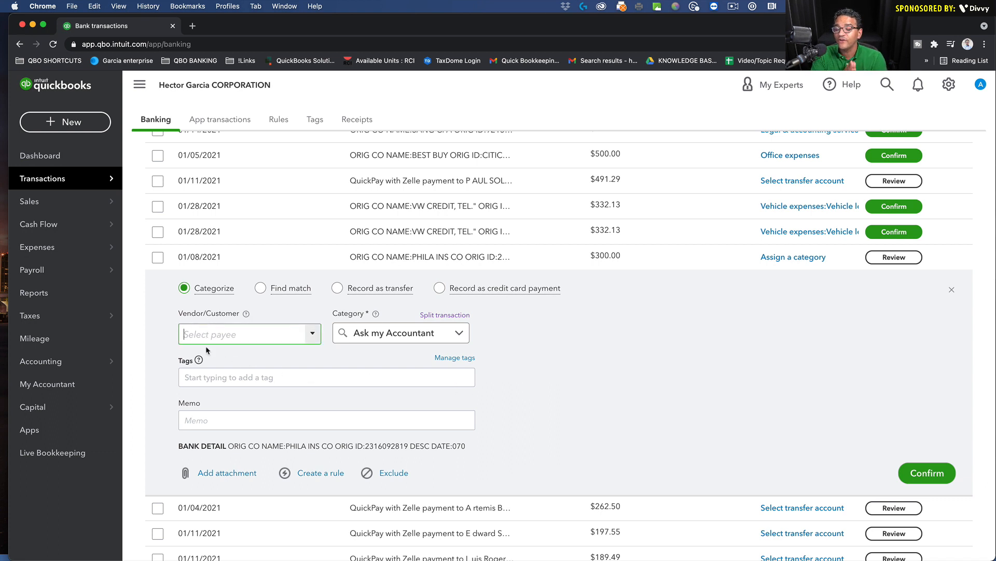
{"action": "scroll", "coordinate": [198, 402], "scroll_direction": "down", "scroll_amount": 1}
{"action": "left_click", "coordinate": [209, 416]}
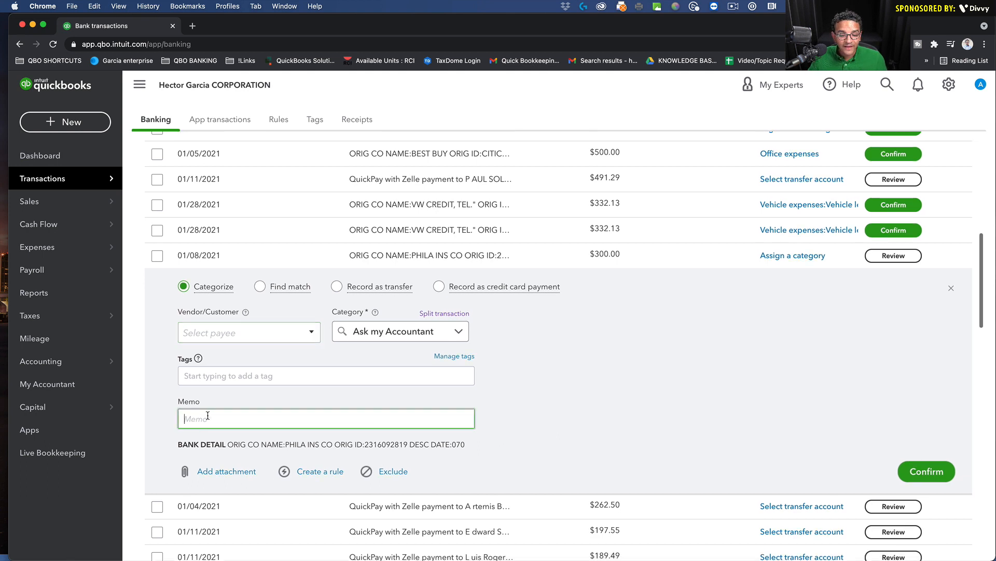
{"action": "left_click", "coordinate": [227, 444]}
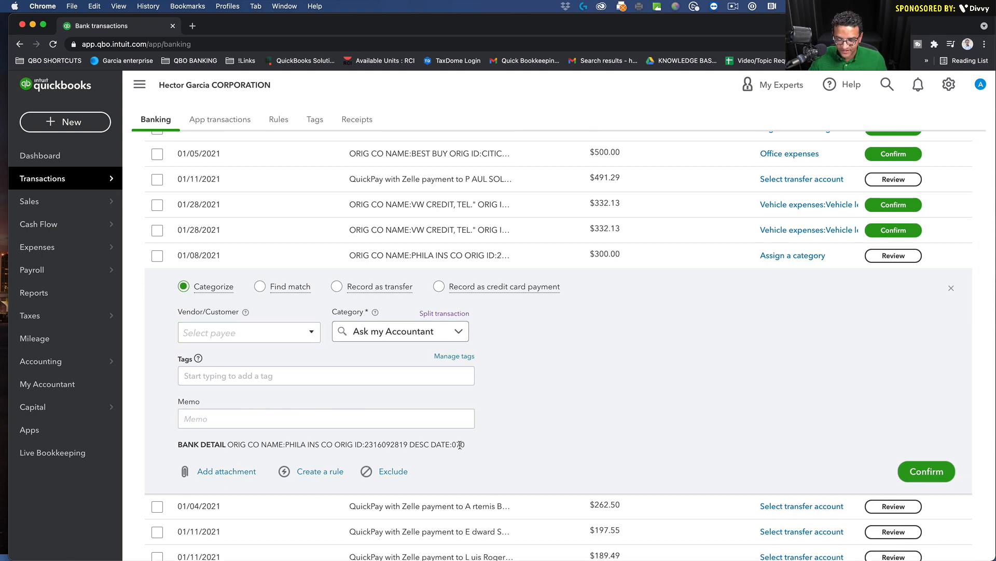
{"action": "left_click_drag", "start_coordinate": [462, 445], "coordinate": [223, 446]}
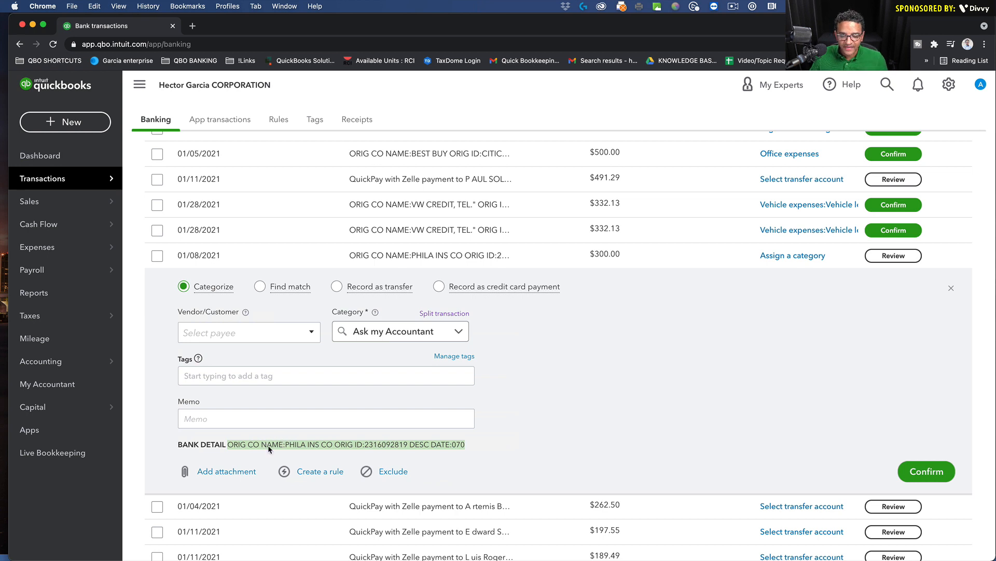
{"action": "right_click", "coordinate": [268, 446]}
{"action": "left_click", "coordinate": [290, 463]}
{"action": "left_click", "coordinate": [213, 419]}
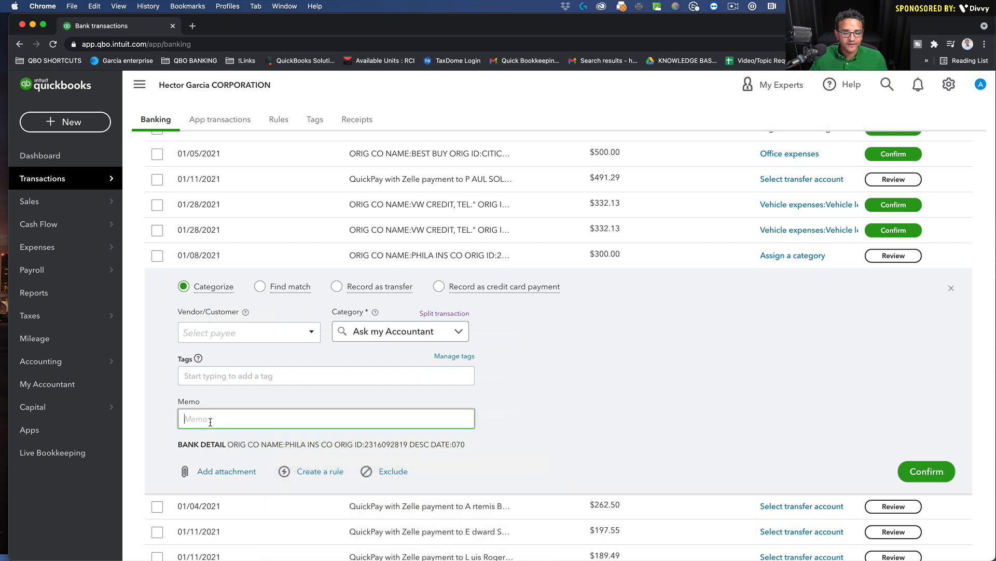
{"action": "right_click", "coordinate": [213, 420]}
{"action": "left_click", "coordinate": [239, 463]}
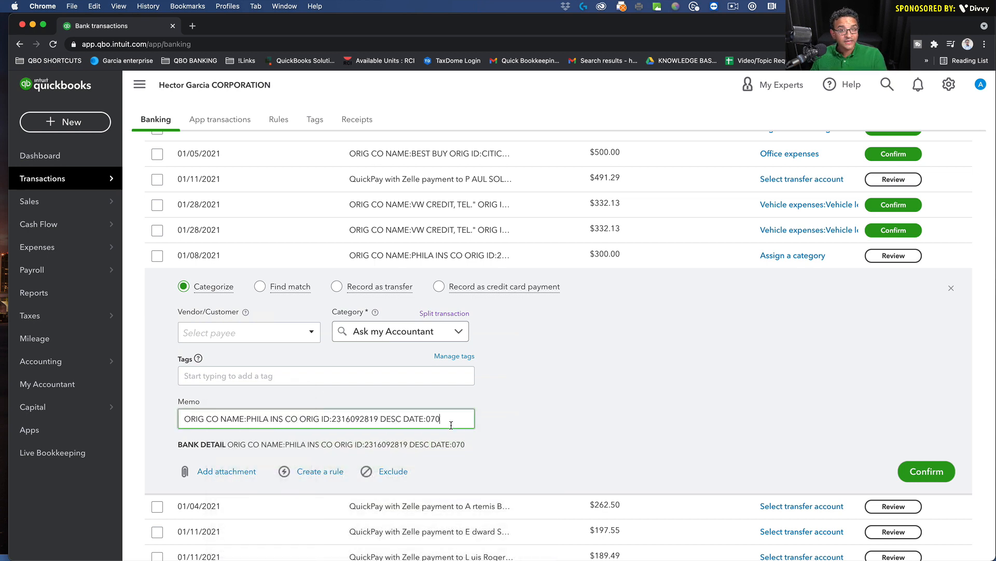
{"action": "left_click_drag", "start_coordinate": [443, 418], "coordinate": [156, 419]}
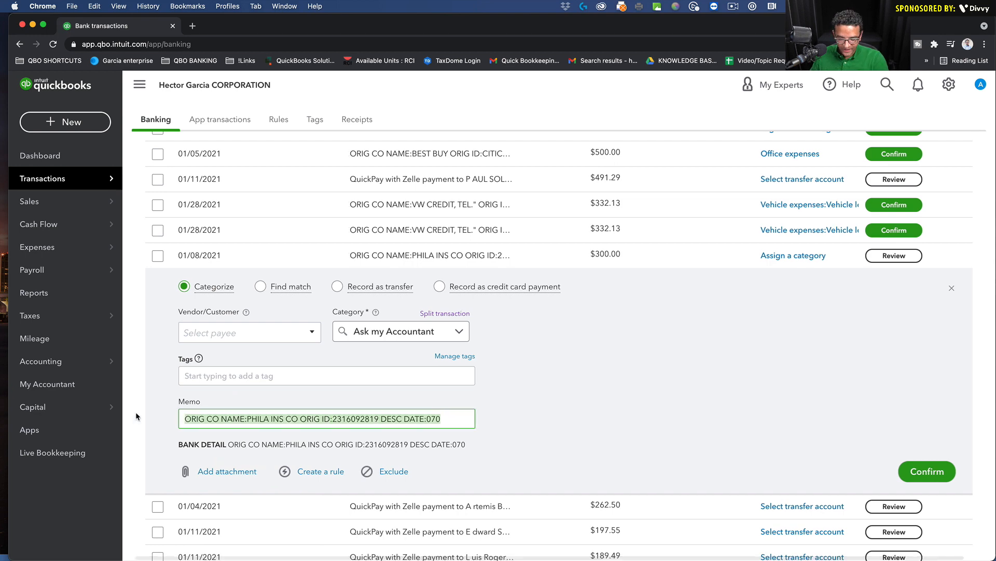
{"action": "key", "text": "BackSpace"}
Turn on "Copy bank detail to memo" in the transaction list settings and close the settings.
{"action": "scroll", "coordinate": [723, 353], "scroll_direction": "up", "scroll_amount": 5}
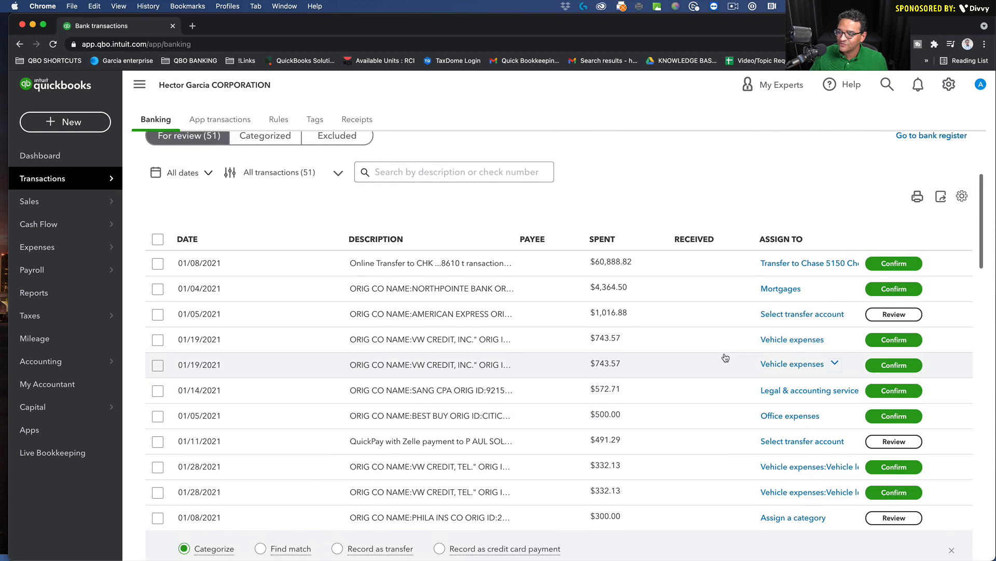
{"action": "left_click", "coordinate": [963, 202]}
{"action": "scroll", "coordinate": [952, 242], "scroll_direction": "down", "scroll_amount": 1}
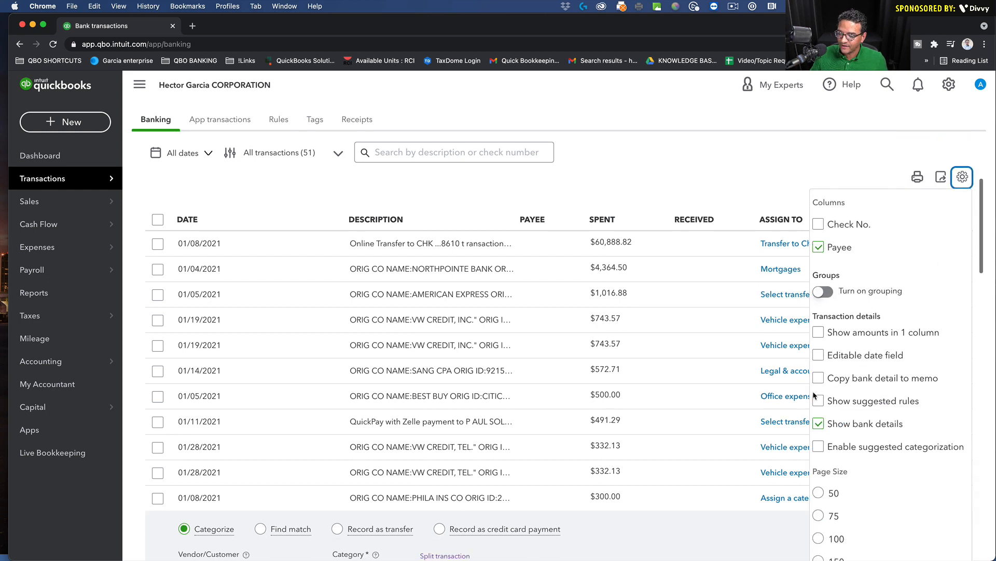
{"action": "left_click", "coordinate": [819, 379]}
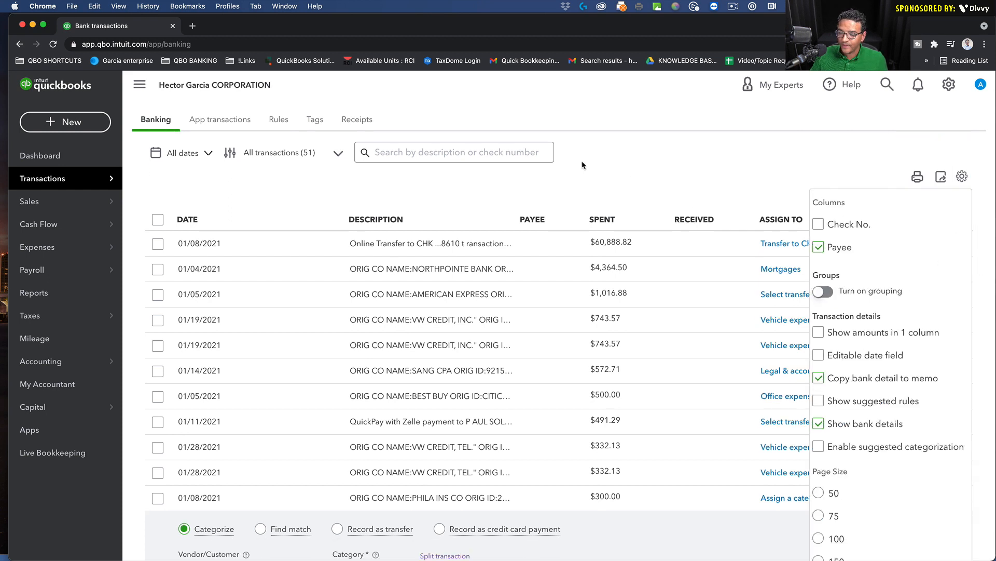
{"action": "left_click", "coordinate": [632, 183]}
{"action": "scroll", "coordinate": [633, 183], "scroll_direction": "down", "scroll_amount": 5}
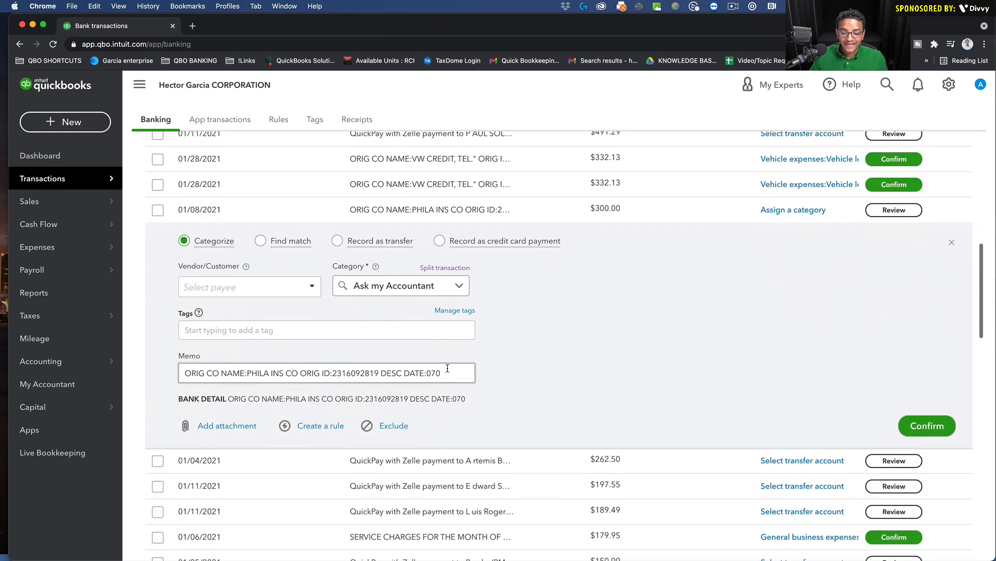
Confirm the 01/08/2021 PHILA INS CO transaction as Ask my Accountant, without a payee and with the bank detail kept in the memo.
{"action": "left_click_drag", "start_coordinate": [447, 372], "coordinate": [159, 377]}
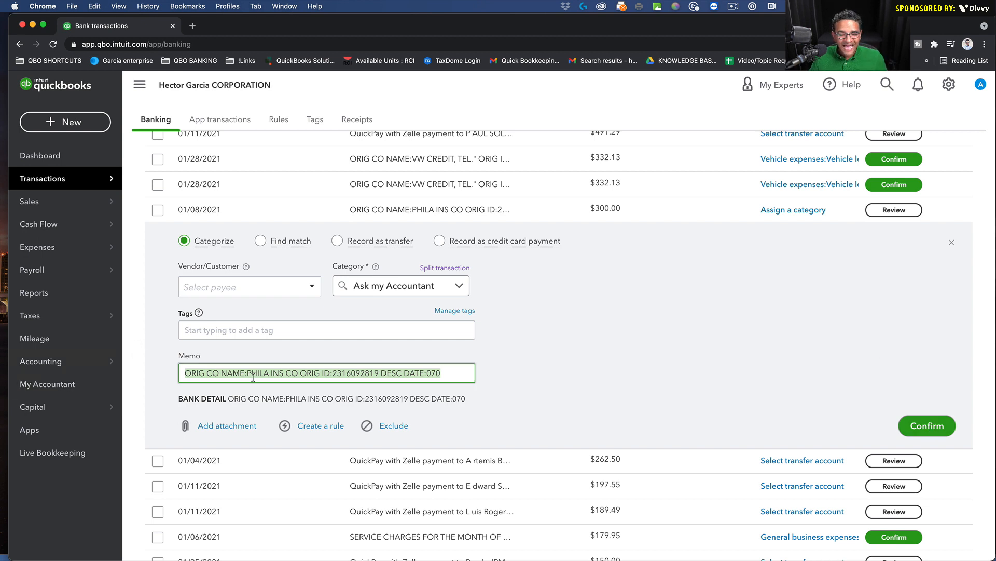
{"action": "left_click_drag", "start_coordinate": [245, 373], "coordinate": [284, 373]}
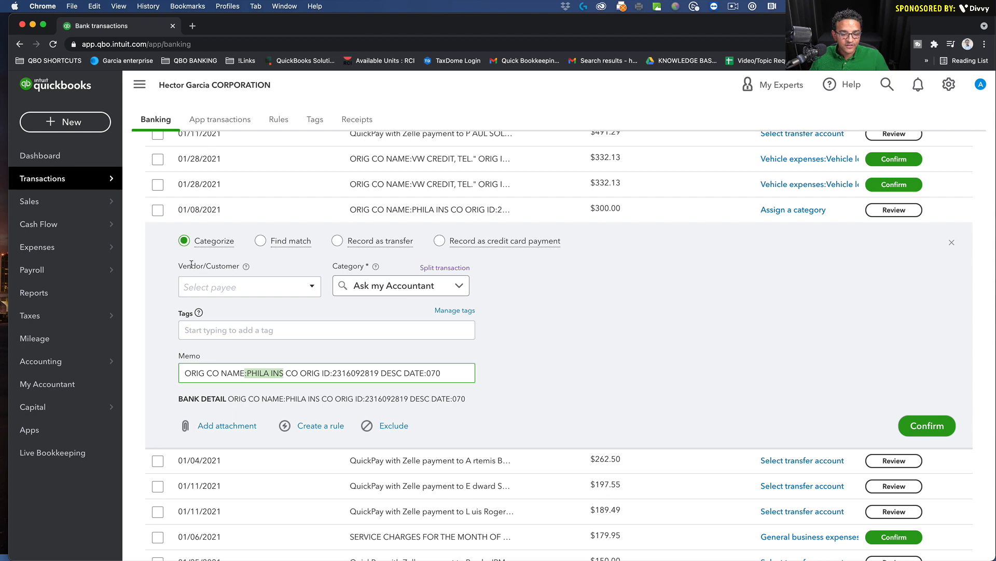
{"action": "left_click", "coordinate": [203, 286]}
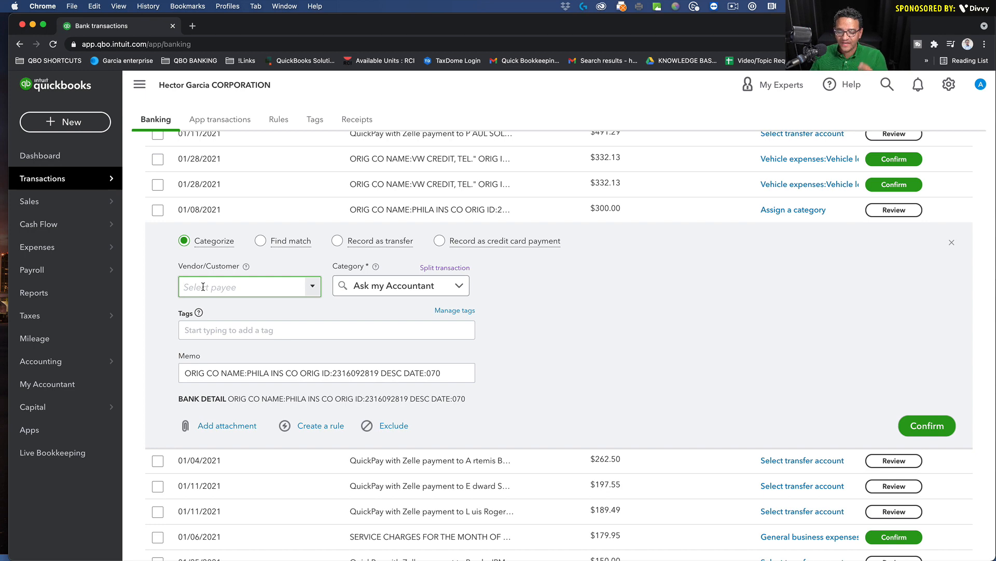
{"action": "left_click_drag", "start_coordinate": [440, 287], "coordinate": [329, 287]}
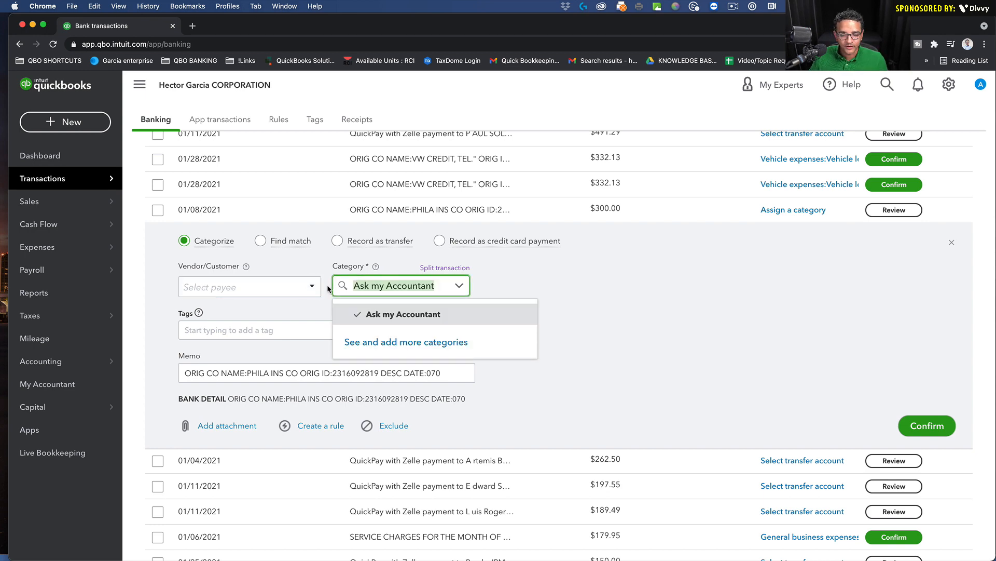
{"action": "left_click", "coordinate": [587, 304]}
{"action": "left_click", "coordinate": [927, 426]}
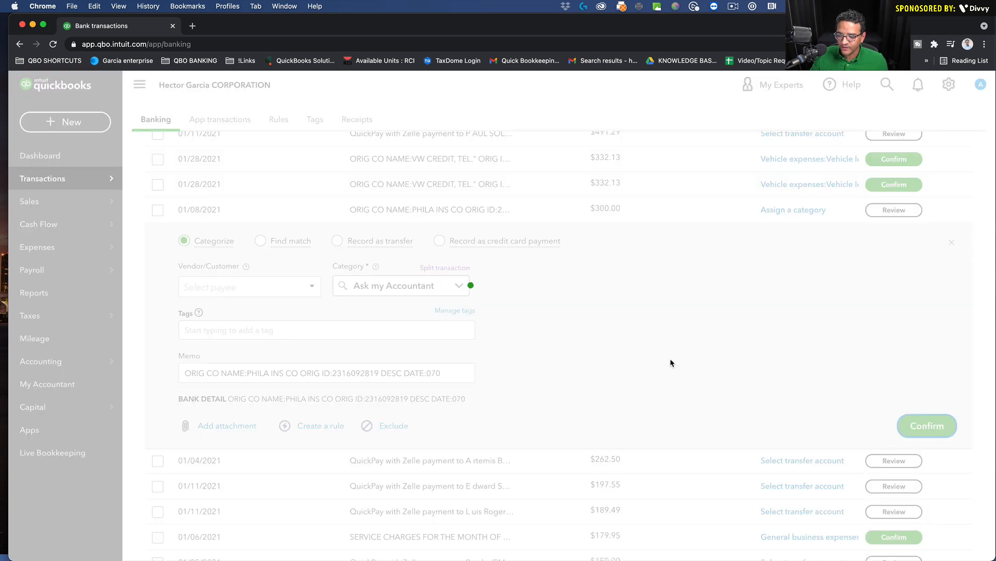
Open the Profit and Loss report and run it for This Year-to-date.
{"action": "scroll", "coordinate": [670, 358], "scroll_direction": "down", "scroll_amount": 8}
{"action": "scroll", "coordinate": [671, 364], "scroll_direction": "down", "scroll_amount": 2}
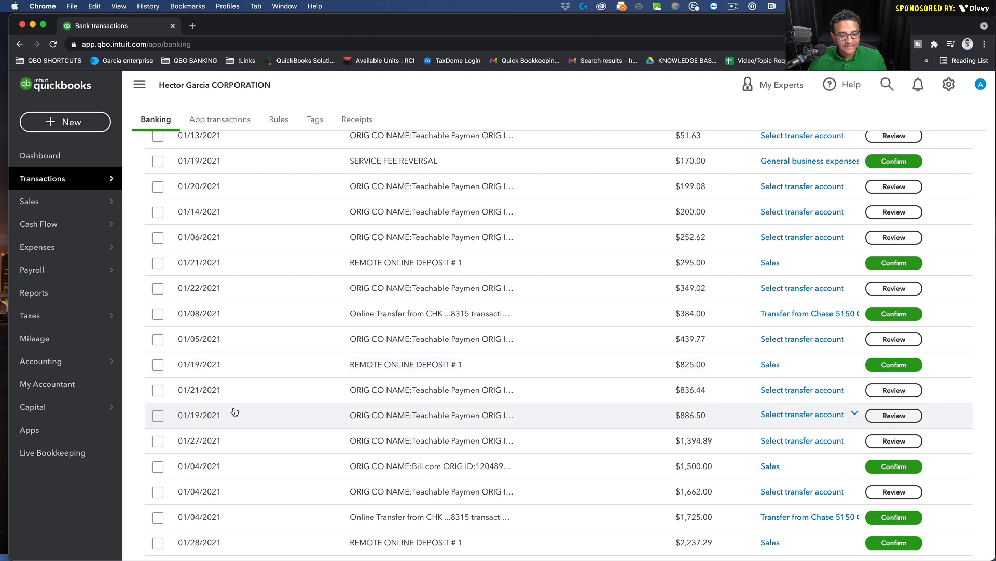
{"action": "left_click", "coordinate": [46, 301]}
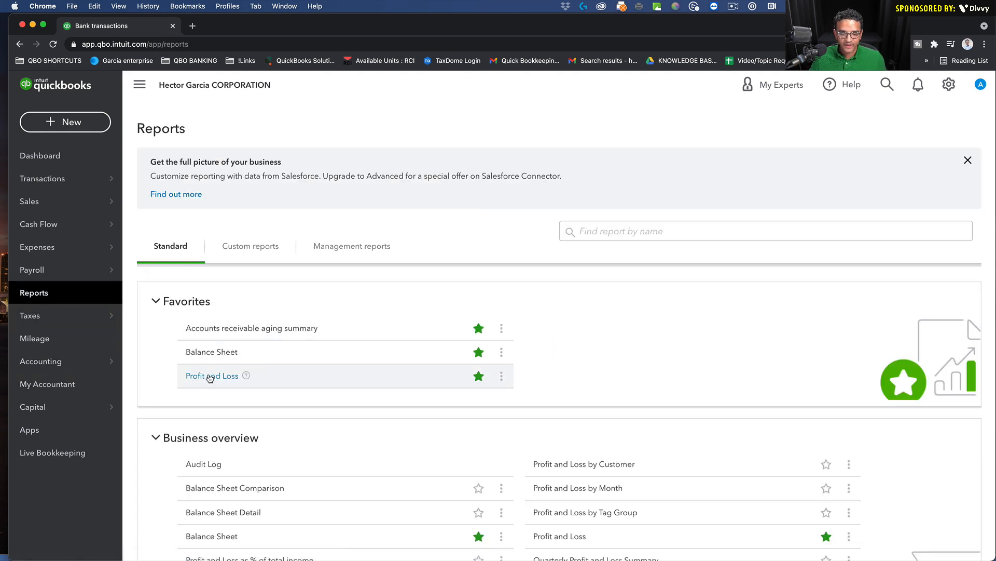
{"action": "left_click", "coordinate": [209, 376]}
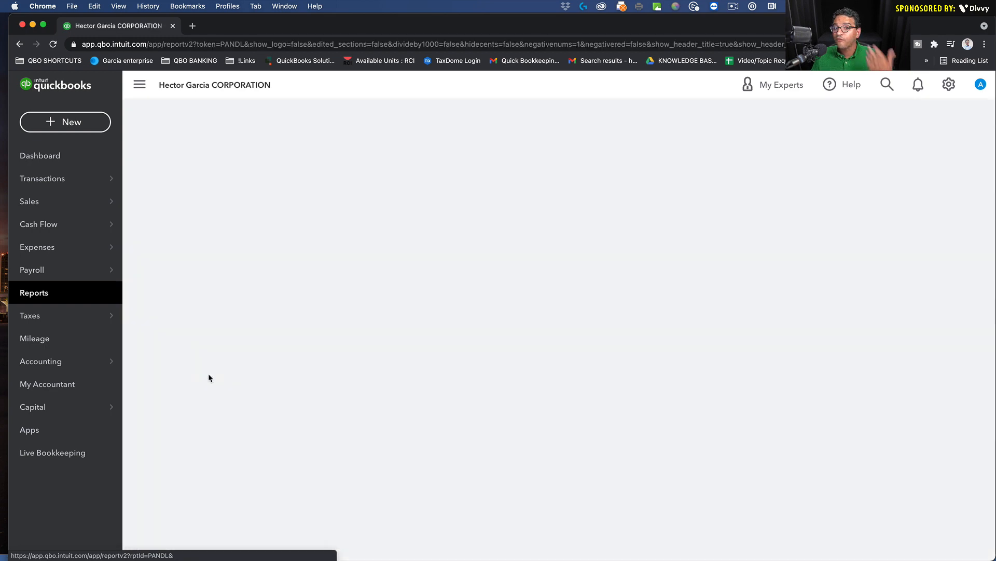
{"action": "scroll", "coordinate": [259, 349], "scroll_direction": "up", "scroll_amount": 3}
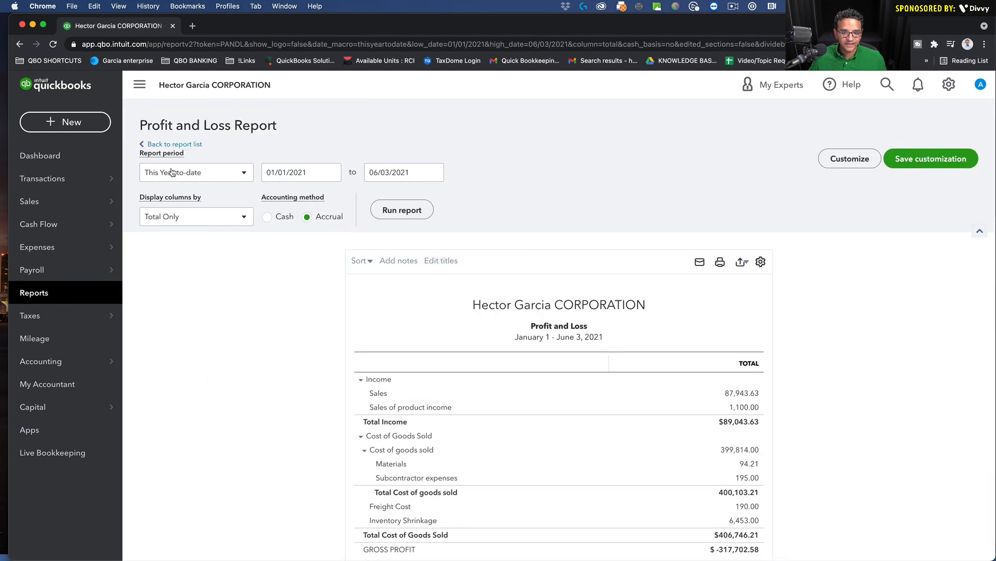
{"action": "left_click", "coordinate": [407, 216]}
Find Ask my Accountant among the report's expenses and open the transaction report behind its amount.
{"action": "scroll", "coordinate": [810, 407], "scroll_direction": "down", "scroll_amount": 5}
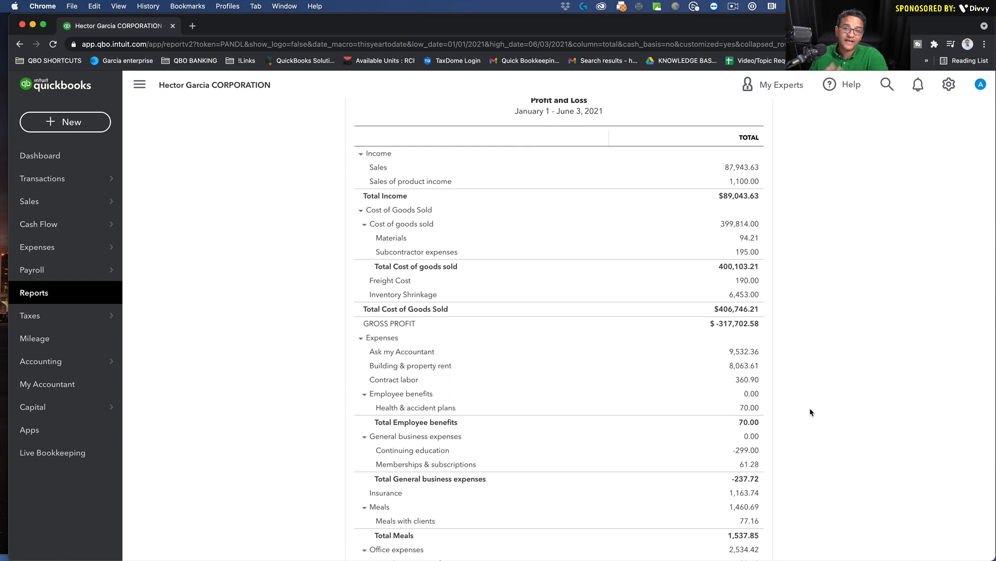
{"action": "scroll", "coordinate": [810, 412], "scroll_direction": "down", "scroll_amount": 10}
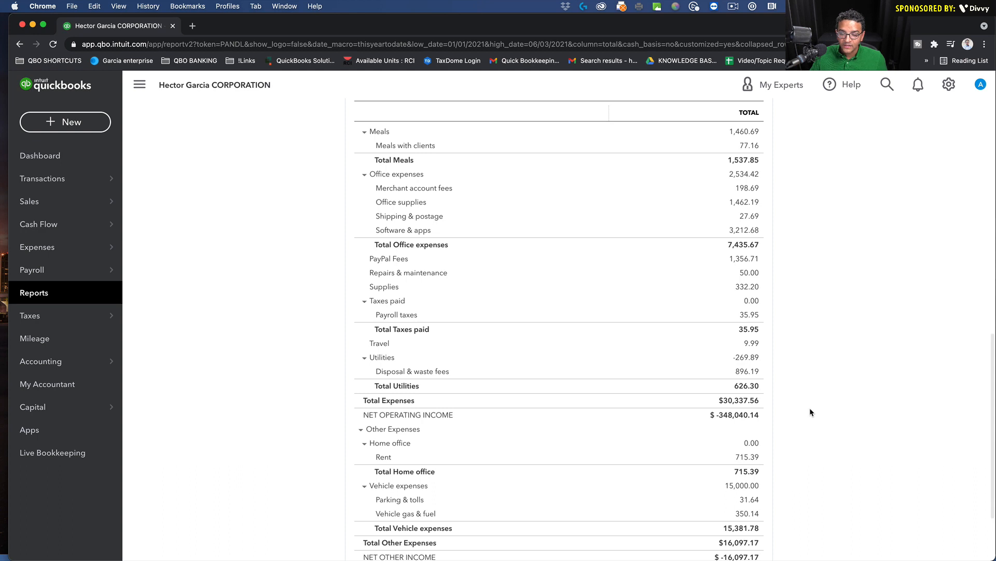
{"action": "scroll", "coordinate": [810, 412], "scroll_direction": "up", "scroll_amount": 8}
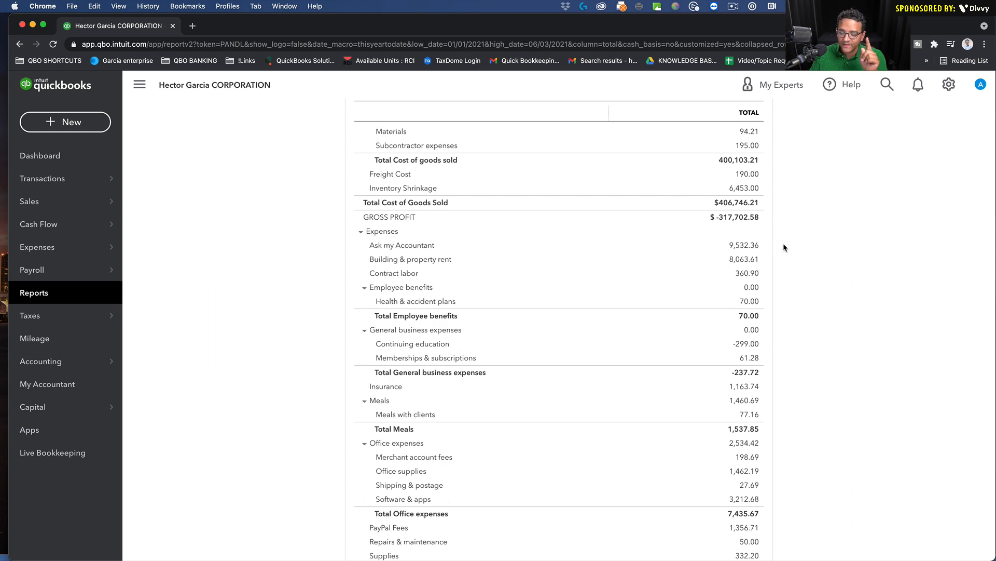
{"action": "left_click", "coordinate": [748, 248]}
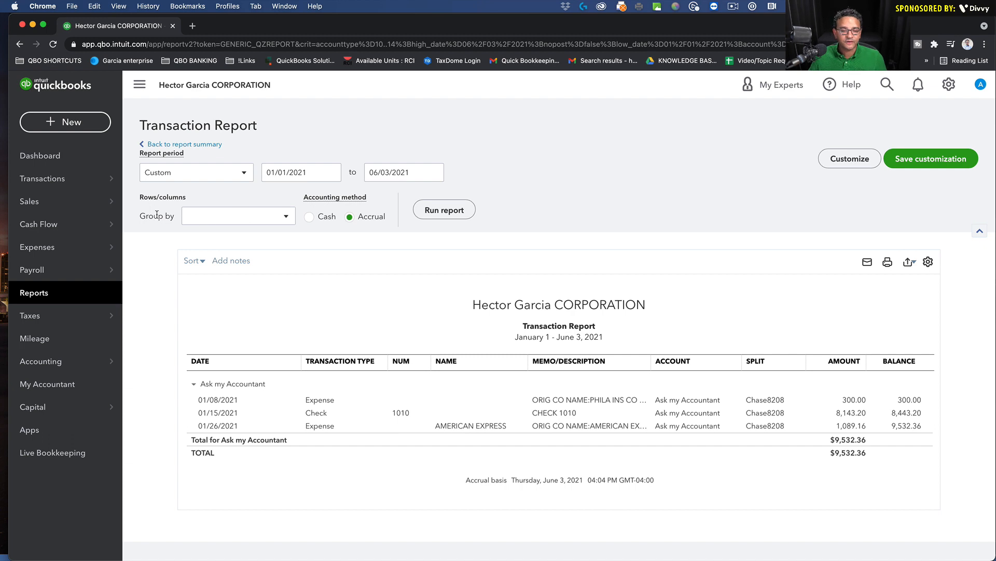
Group the Ask my Accountant transaction report by Vendor and rerun it.
{"action": "mouse_move", "coordinate": [144, 215]}
{"action": "left_mouse_down"}
{"action": "mouse_move", "coordinate": [188, 217]}
{"action": "mouse_move", "coordinate": [163, 216]}
{"action": "left_mouse_up"}
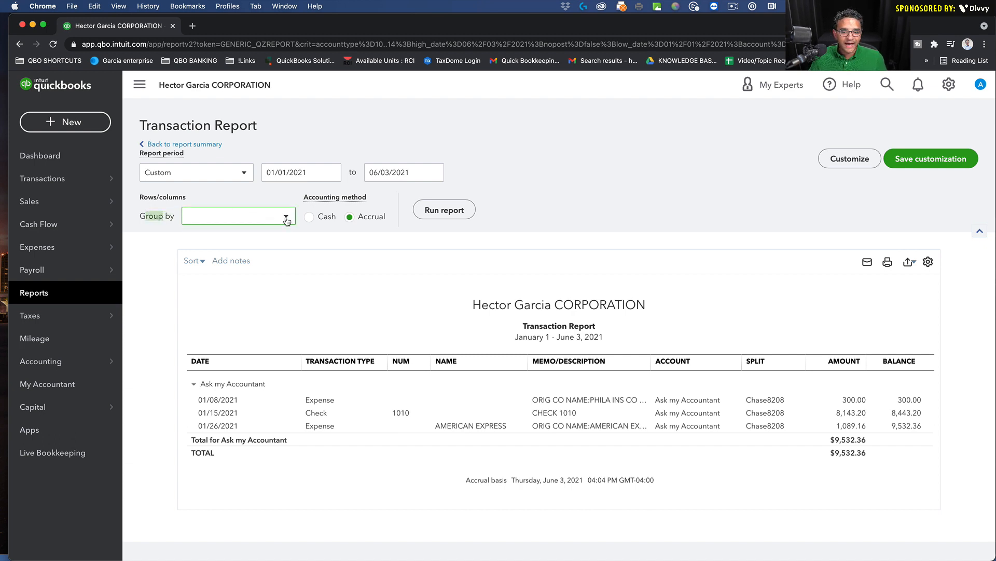
{"action": "left_click", "coordinate": [210, 216]}
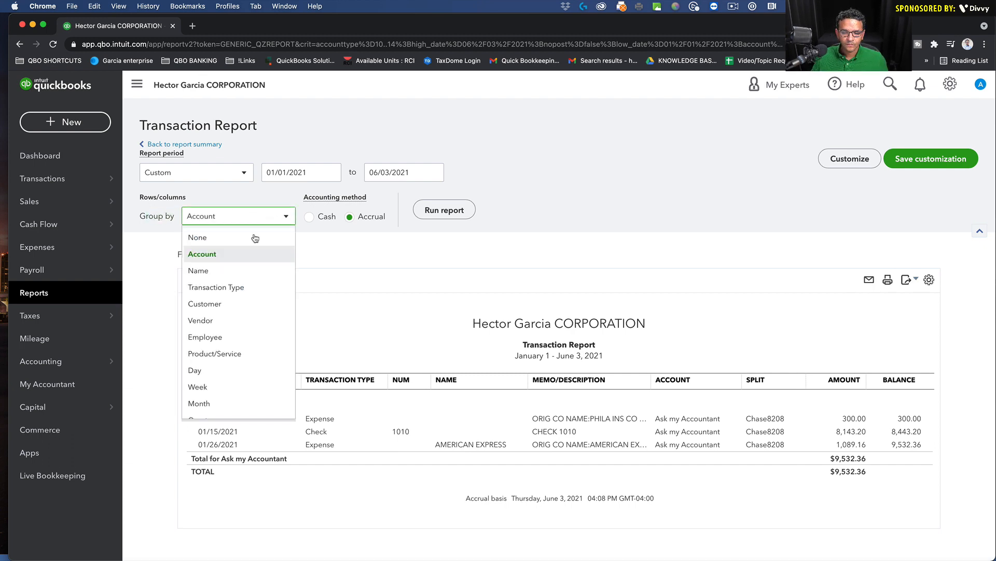
{"action": "left_click", "coordinate": [200, 320]}
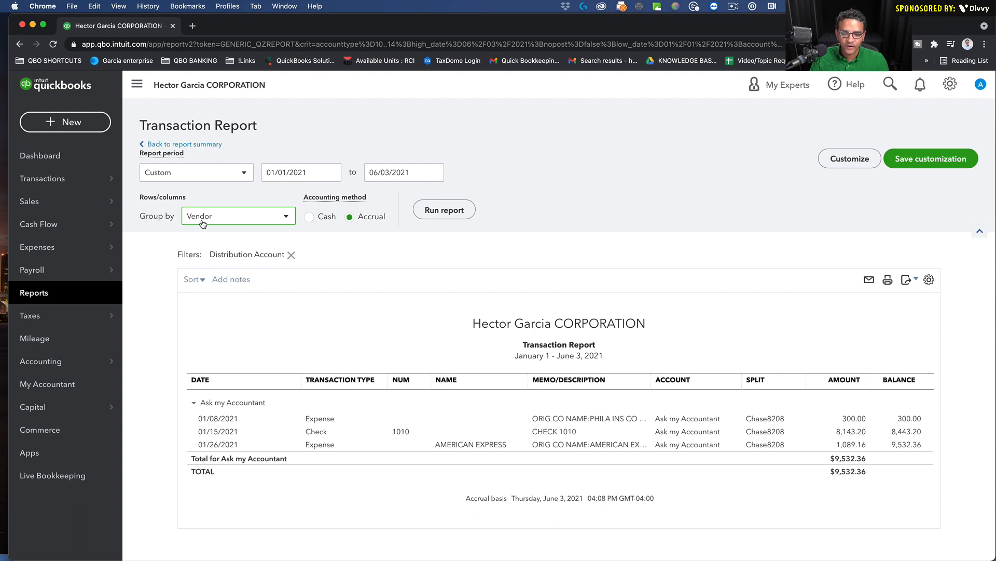
{"action": "left_click", "coordinate": [431, 213]}
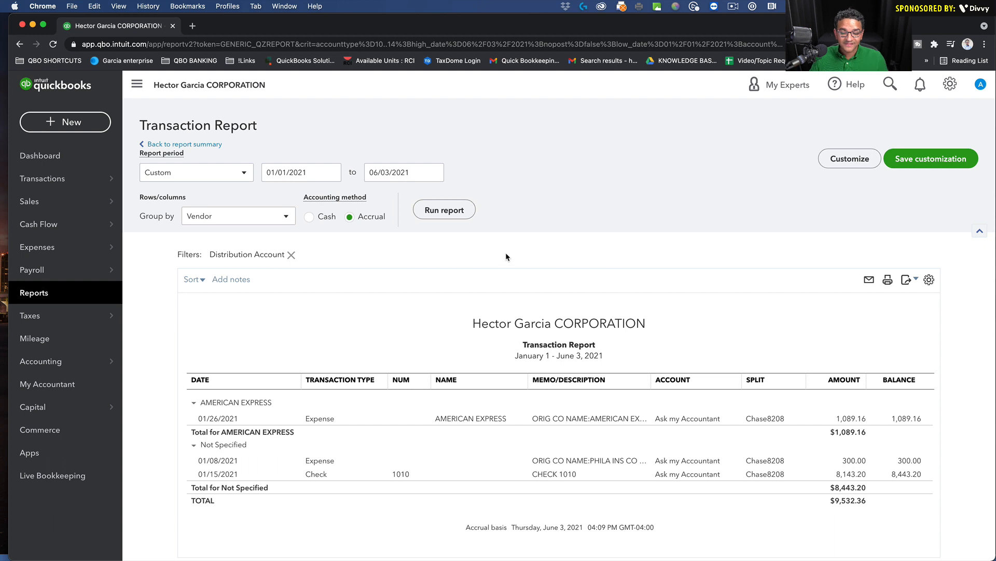
Widen the report's Memo/Description column and open the 01/08/2021 PHILA INS CO expense.
{"action": "scroll", "coordinate": [505, 252], "scroll_direction": "down", "scroll_amount": 1}
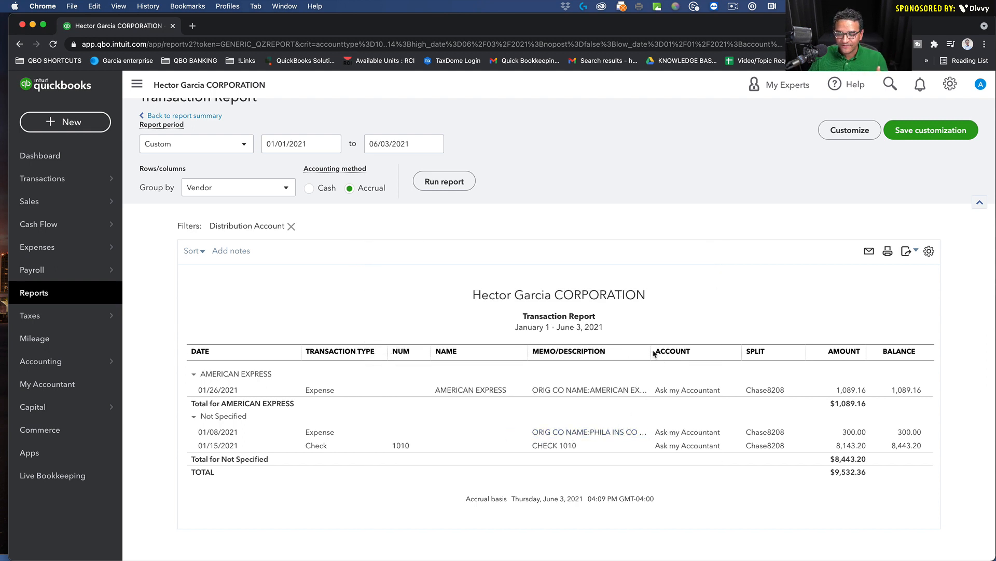
{"action": "left_click_drag", "start_coordinate": [649, 351], "coordinate": [688, 352]}
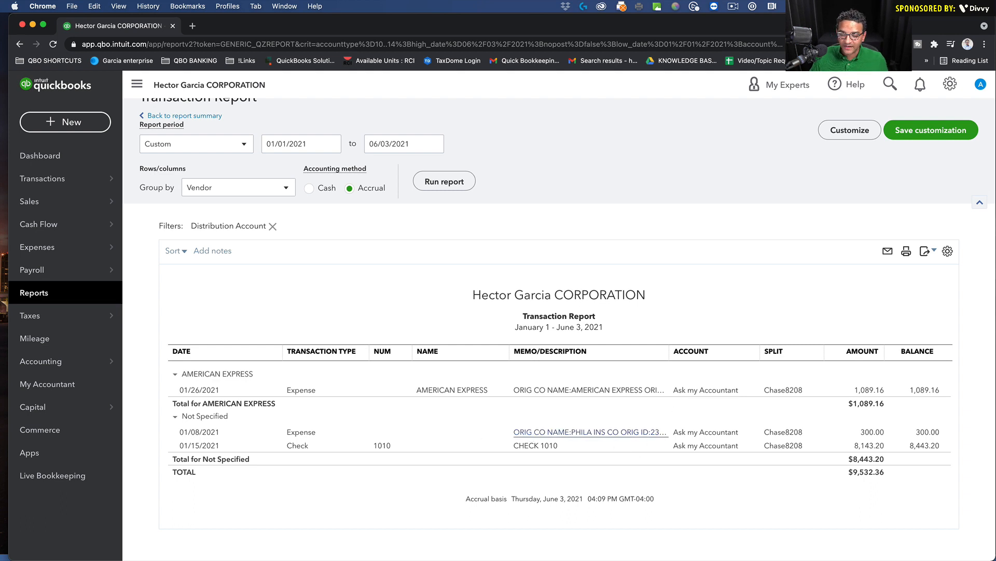
{"action": "left_click", "coordinate": [530, 435]}
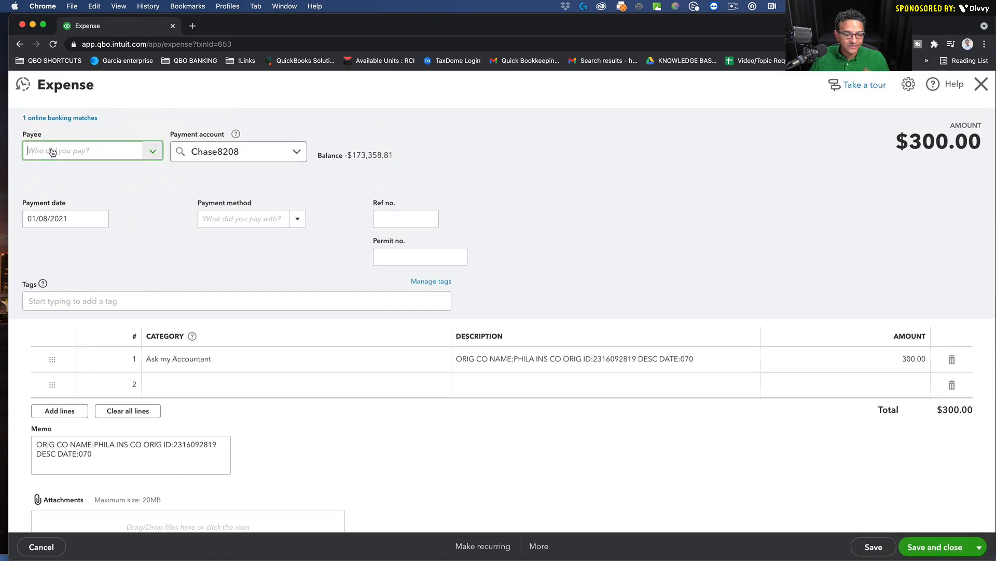
Copy PHILA INS from the expense line's description and add it as a new vendor in the Payee field.
{"action": "left_click", "coordinate": [520, 359]}
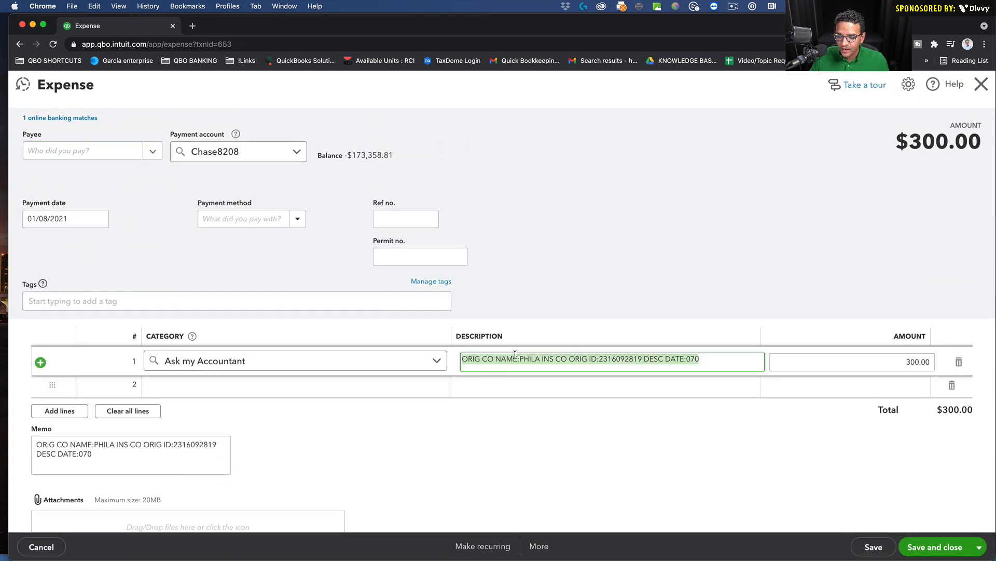
{"action": "left_click", "coordinate": [520, 359]}
{"action": "left_click_drag", "start_coordinate": [520, 358], "coordinate": [555, 361]}
{"action": "right_click", "coordinate": [552, 363]}
{"action": "left_click", "coordinate": [562, 395]}
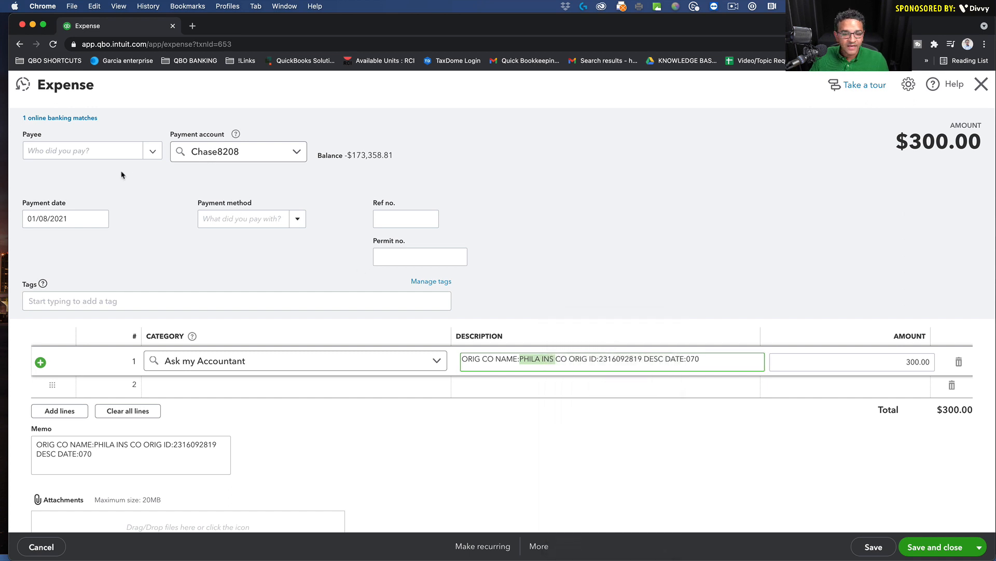
{"action": "left_click", "coordinate": [49, 150]}
{"action": "right_click", "coordinate": [56, 149]}
{"action": "left_click", "coordinate": [74, 225]}
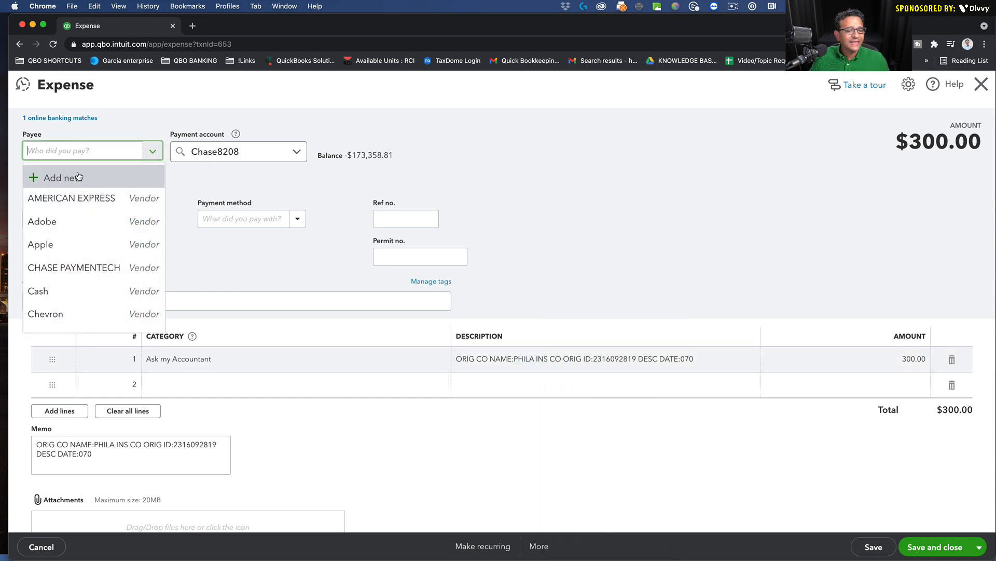
{"action": "left_click", "coordinate": [64, 173]}
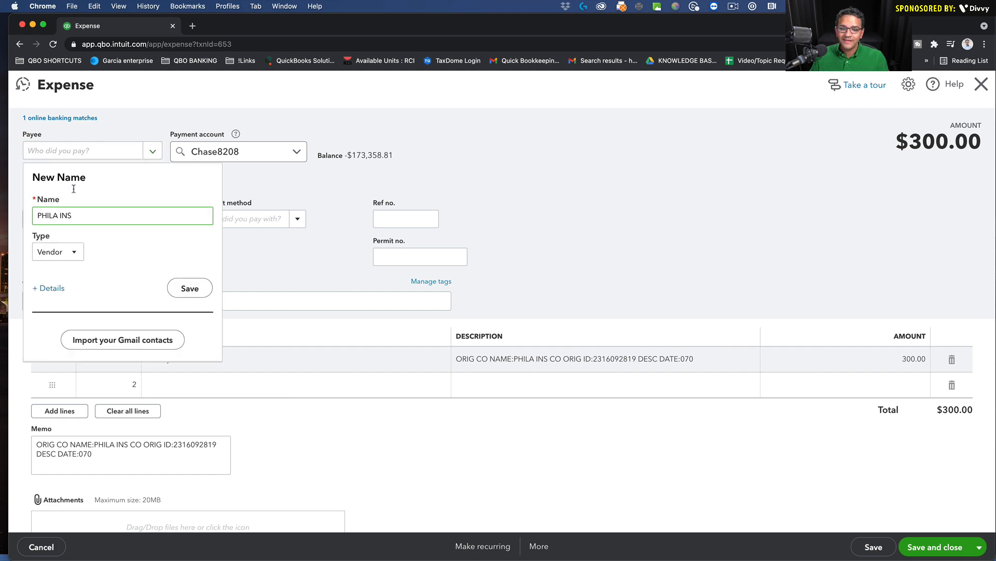
{"action": "left_click", "coordinate": [190, 289]}
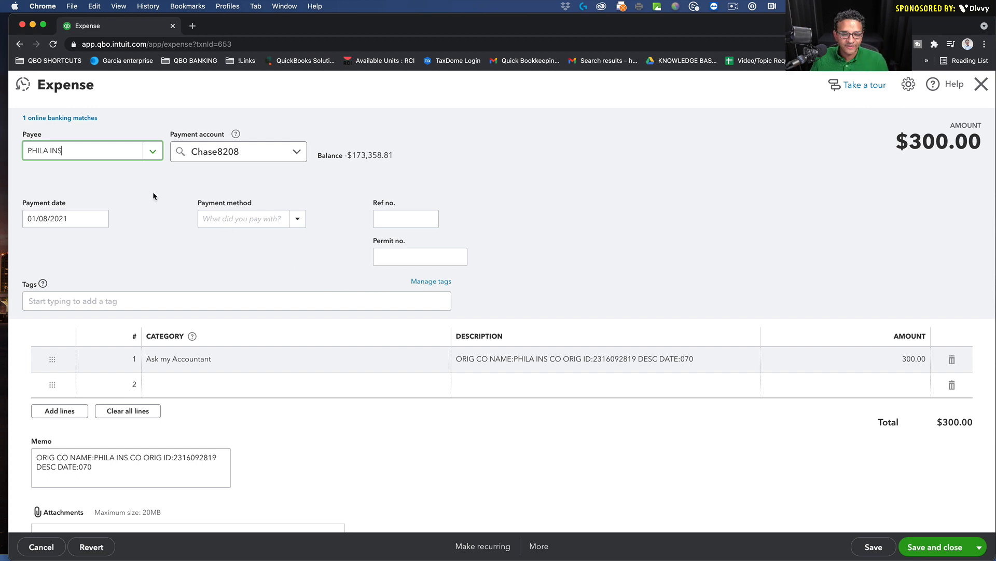
Save and close the $300.00 expense with PHILA INS as payee and Ask my Accountant as category.
{"action": "left_click_drag", "start_coordinate": [82, 154], "coordinate": [11, 154]}
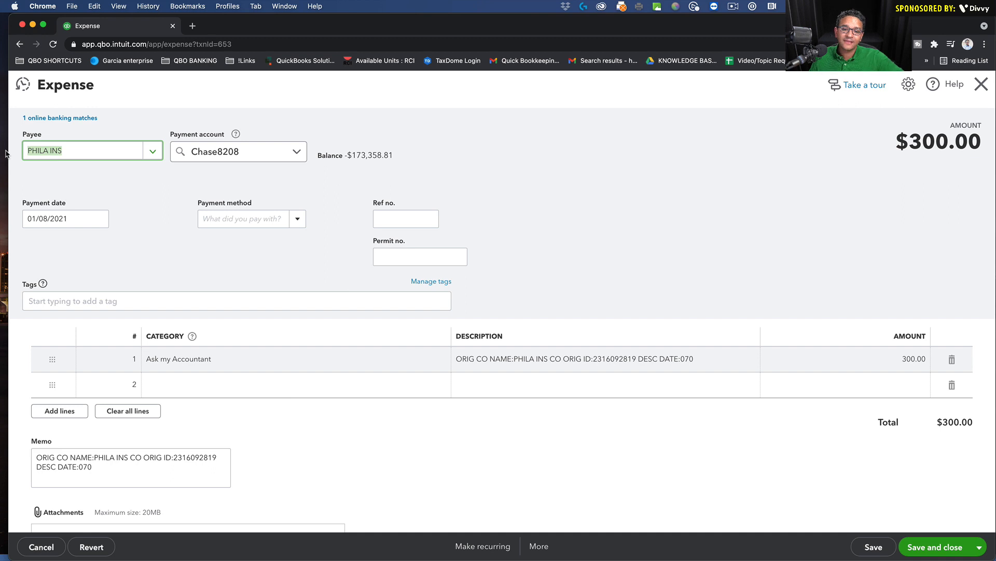
{"action": "left_click", "coordinate": [203, 363]}
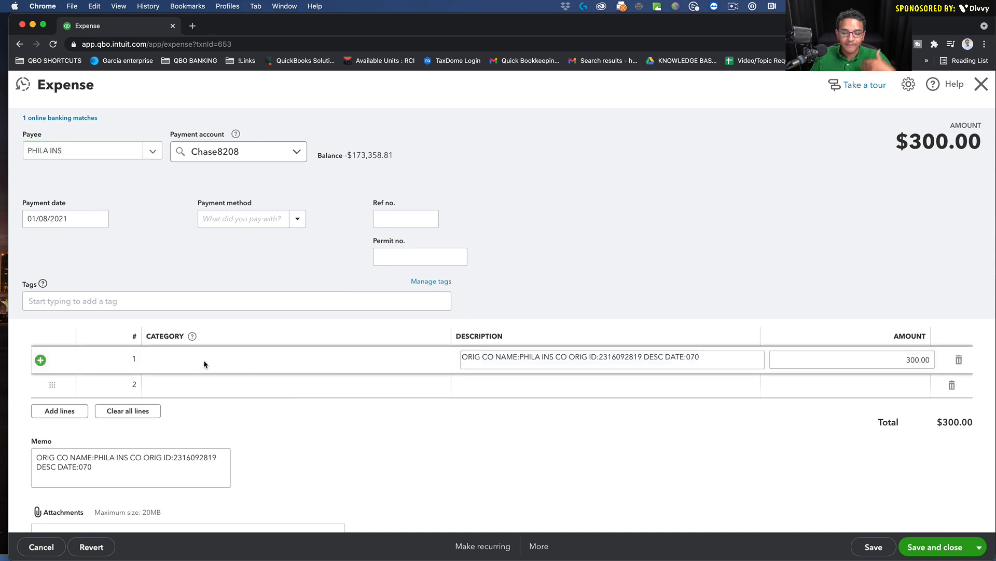
{"action": "left_click", "coordinate": [242, 321]}
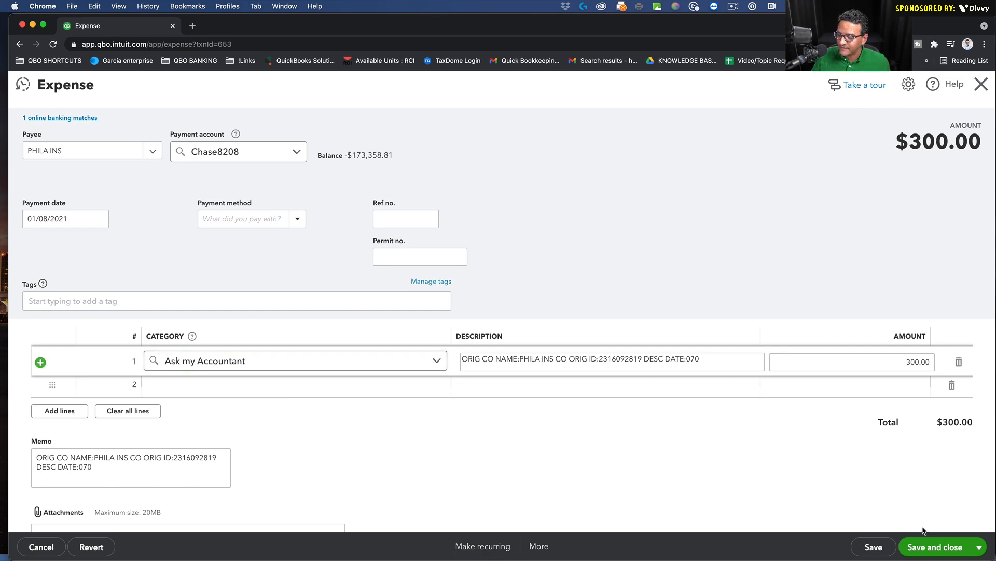
{"action": "left_click", "coordinate": [933, 545]}
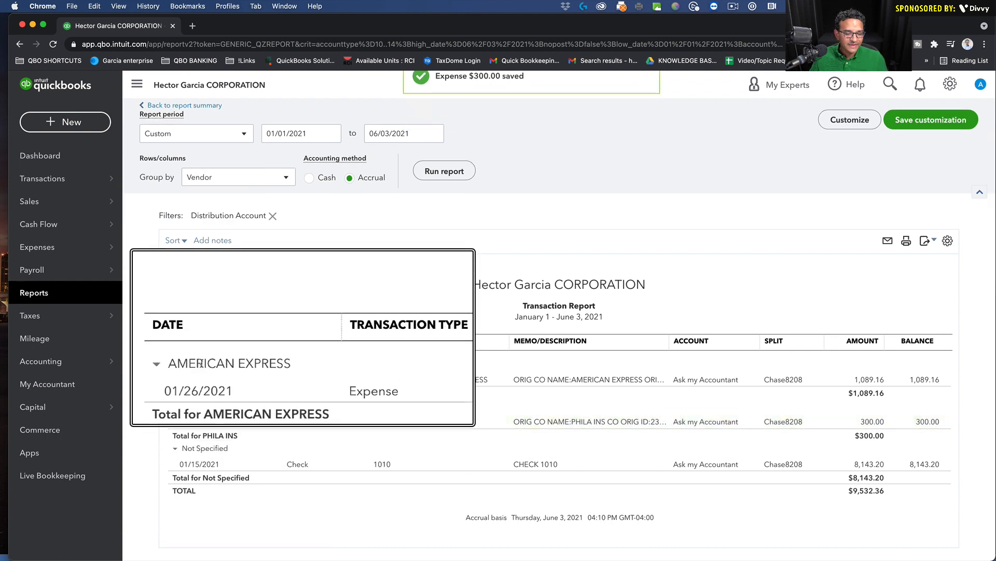
Open check 1010 dated 01/15/2021 from the report, set its payee to PHILA INS, and save and close it.
{"action": "left_click", "coordinate": [299, 466]}
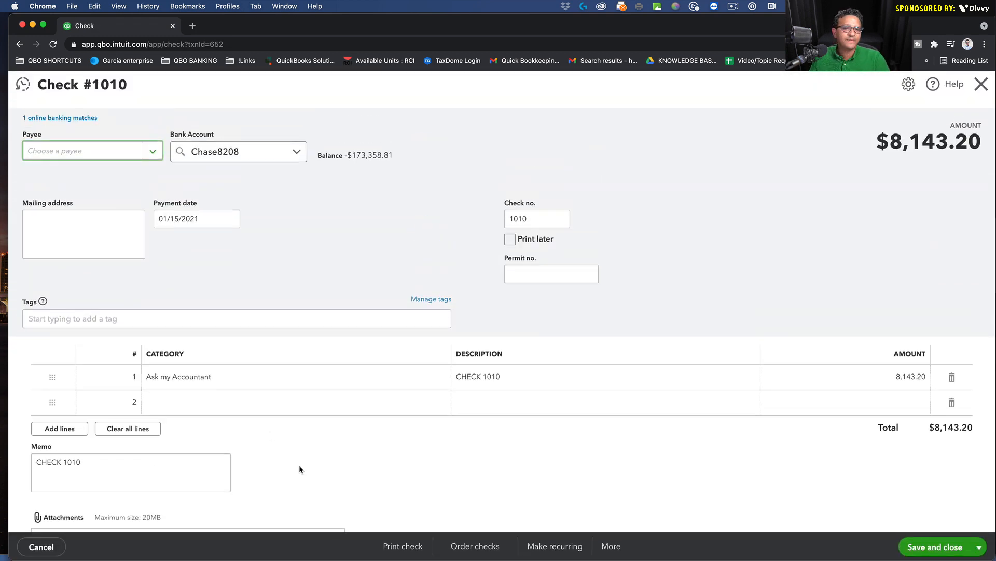
{"action": "type", "text": "ph"}
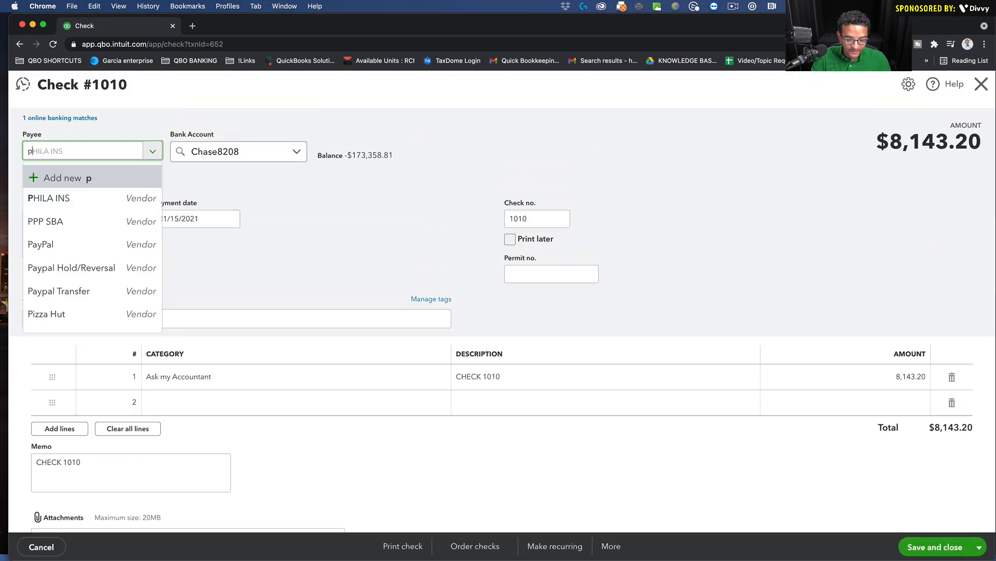
{"action": "left_click", "coordinate": [51, 199]}
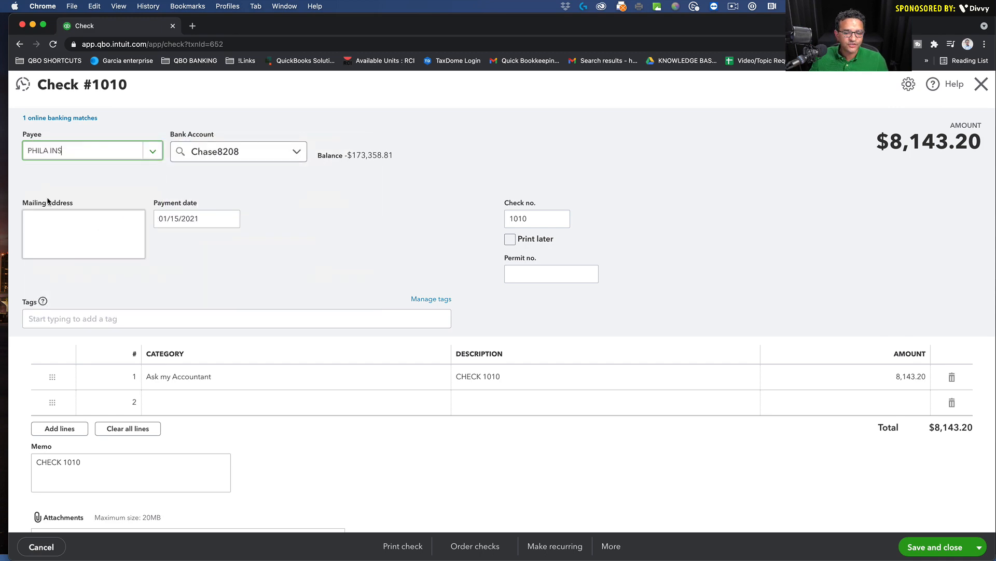
{"action": "left_click", "coordinate": [942, 547]}
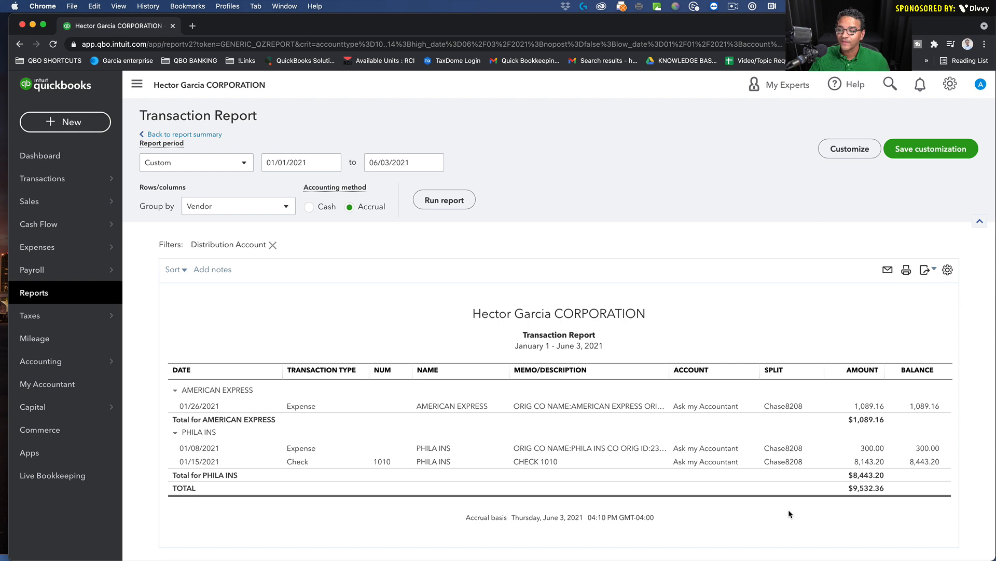
Start saving the report customization and enter Ask my Accountant Report as the custom report name.
{"action": "left_click", "coordinate": [932, 151]}
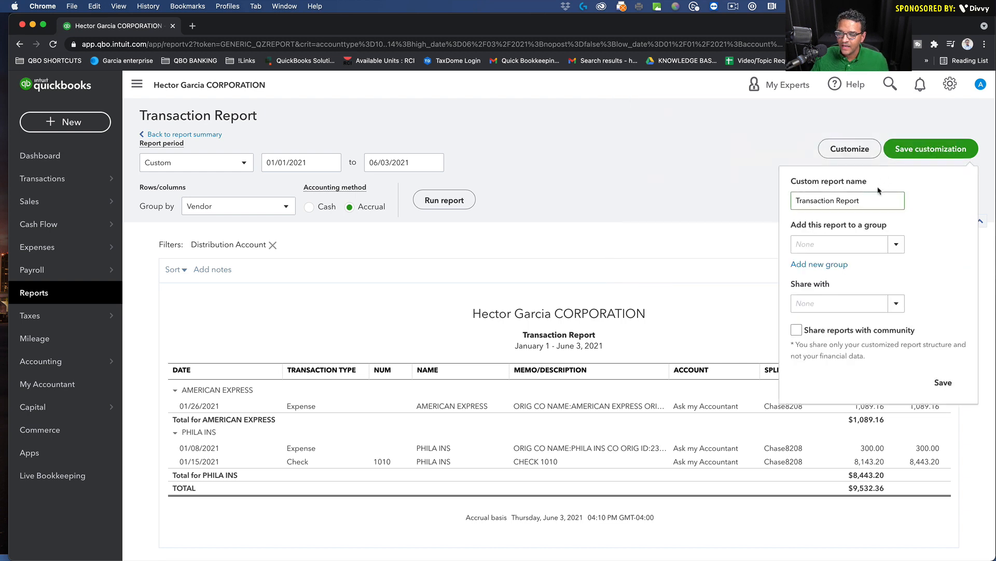
{"action": "left_click_drag", "start_coordinate": [862, 200], "coordinate": [749, 194]}
{"action": "type", "text": "Ask m"}
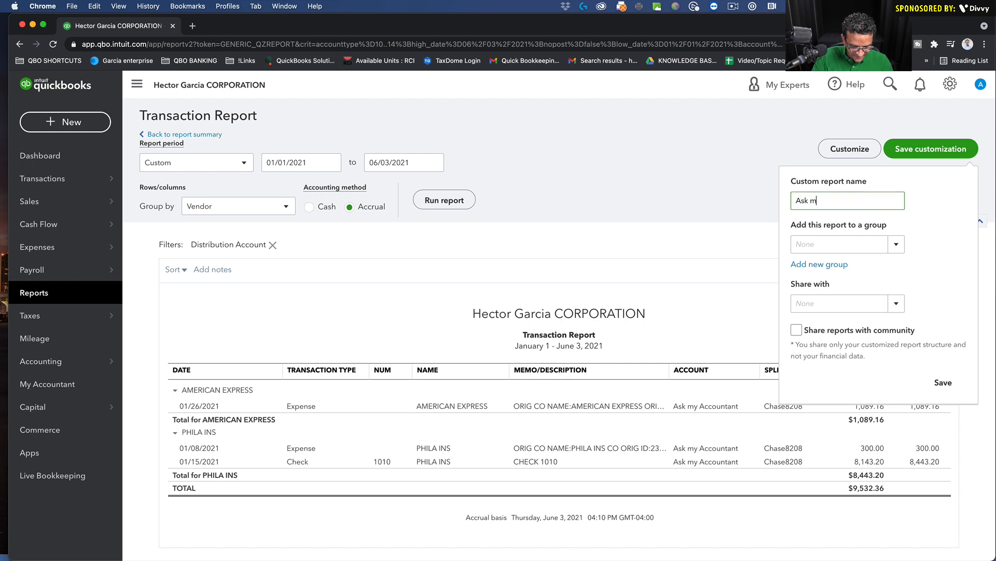
{"action": "type", "text": "y Accountant TRe"}
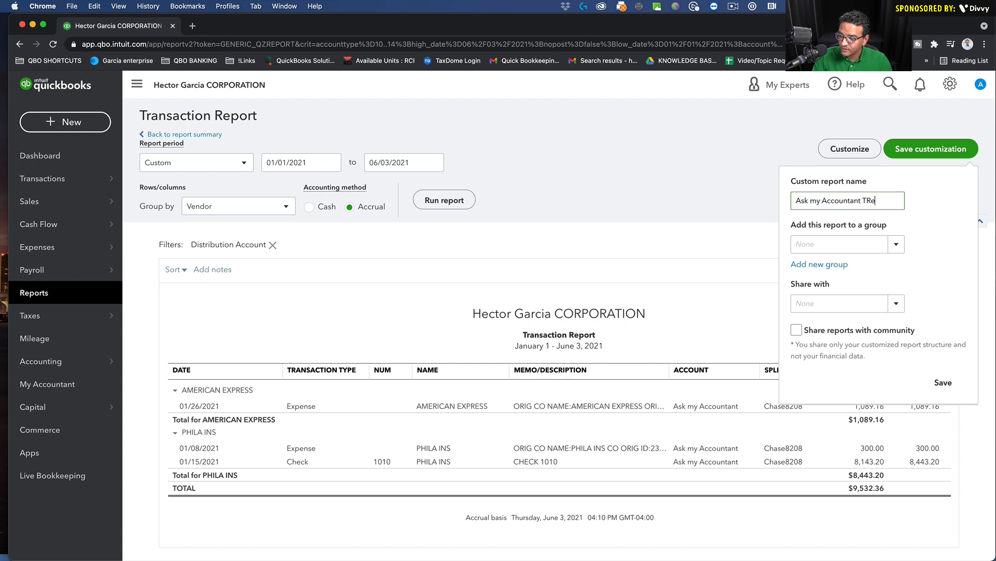
{"action": "key", "text": "BackSpace"}
{"action": "key", "text": "BackSpace"}
{"action": "key", "text": "BackSpace"}
{"action": "type", "text": "Report"}
Set the custom report's sharing to None and save the customization.
{"action": "left_click", "coordinate": [830, 303]}
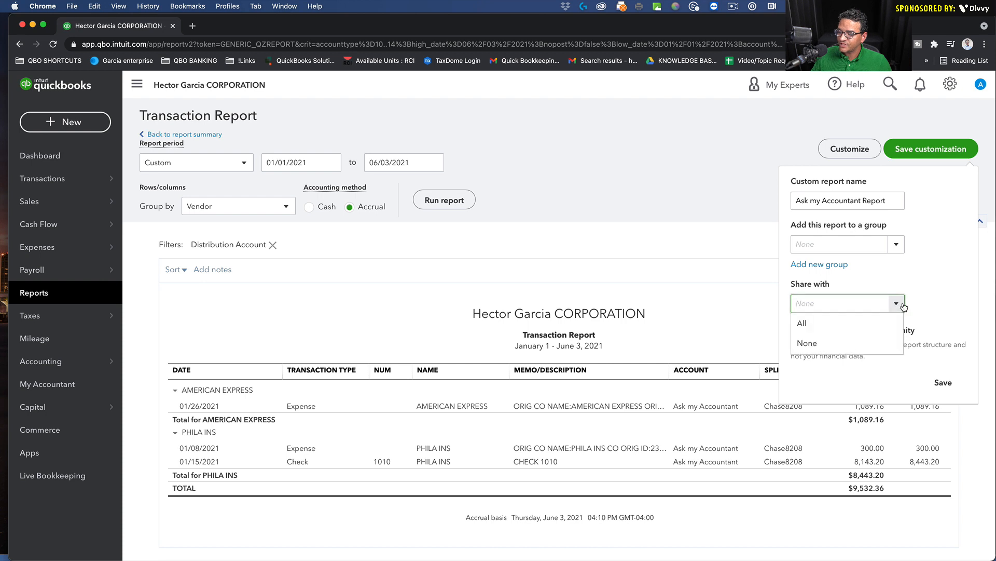
{"action": "left_click", "coordinate": [803, 326]}
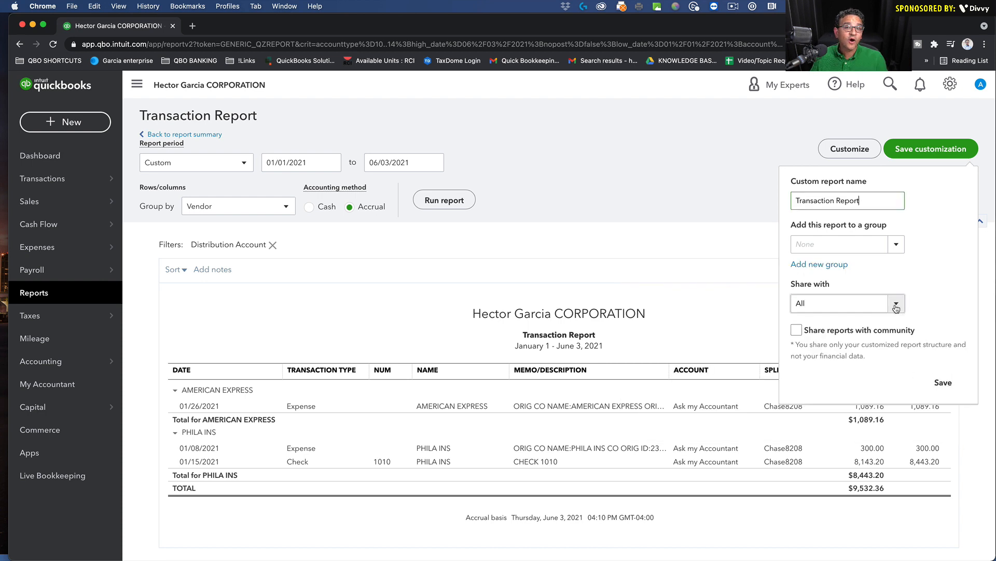
{"action": "left_click", "coordinate": [896, 306]}
{"action": "left_click", "coordinate": [838, 338]}
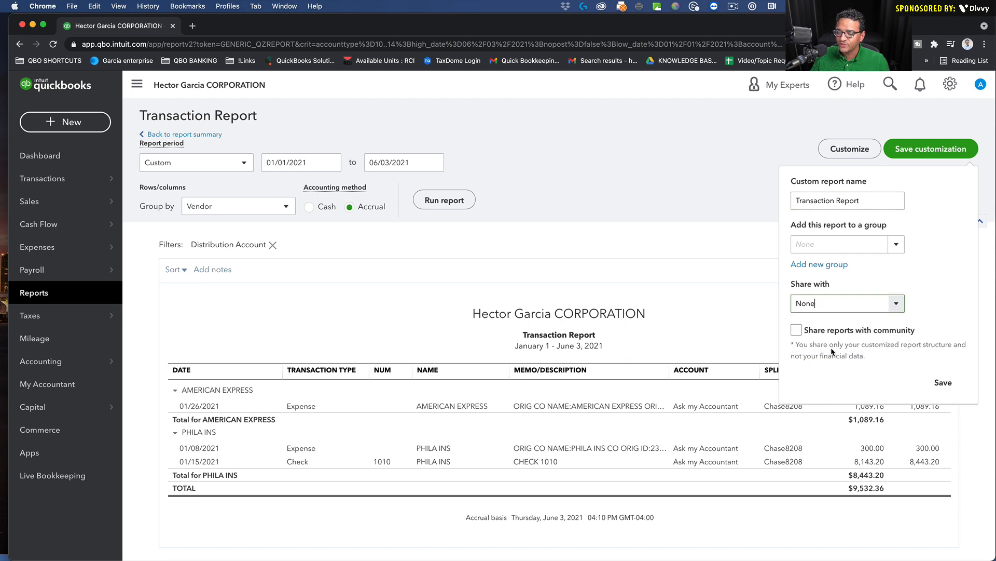
{"action": "left_click", "coordinate": [943, 383]}
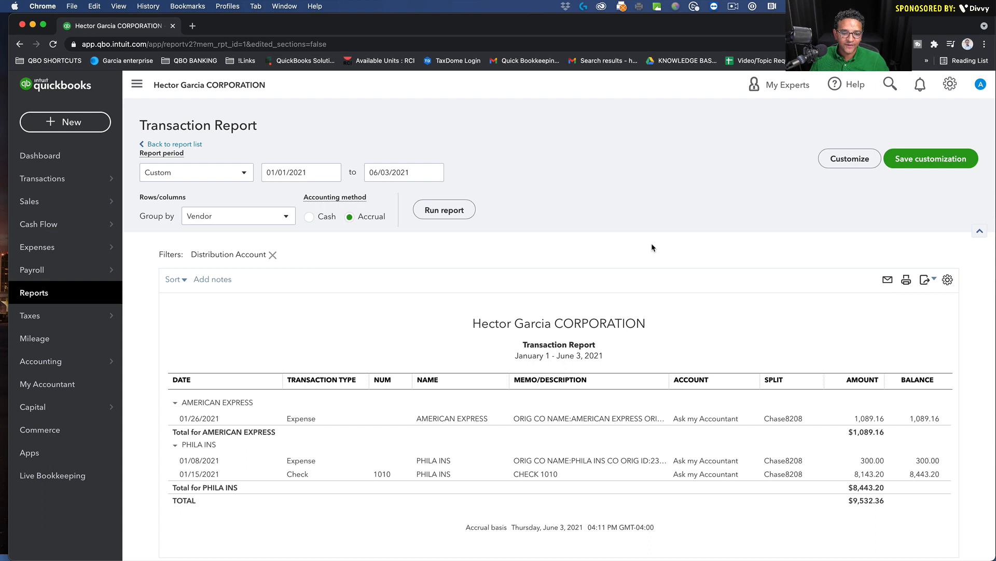
Edit the saved Transaction Report from the custom reports list, rename it Ask My Accountant, and save and close it.
{"action": "left_click", "coordinate": [30, 294]}
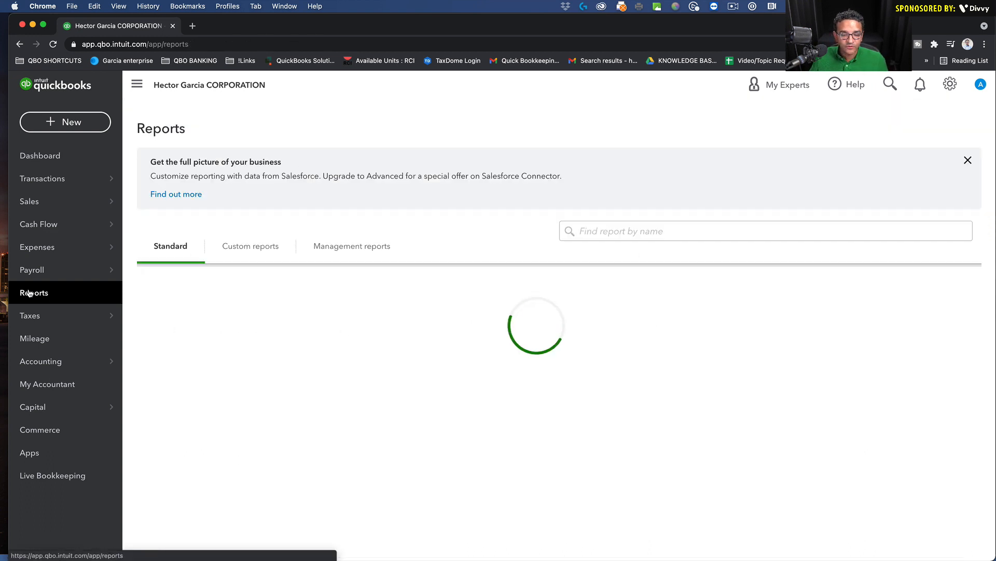
{"action": "left_click", "coordinate": [252, 248]}
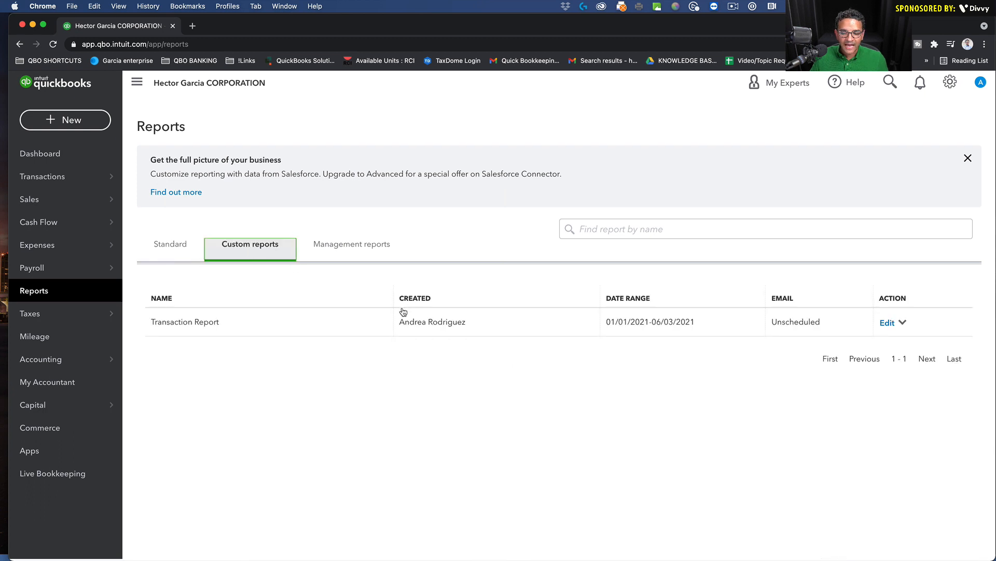
{"action": "left_click", "coordinate": [163, 325]}
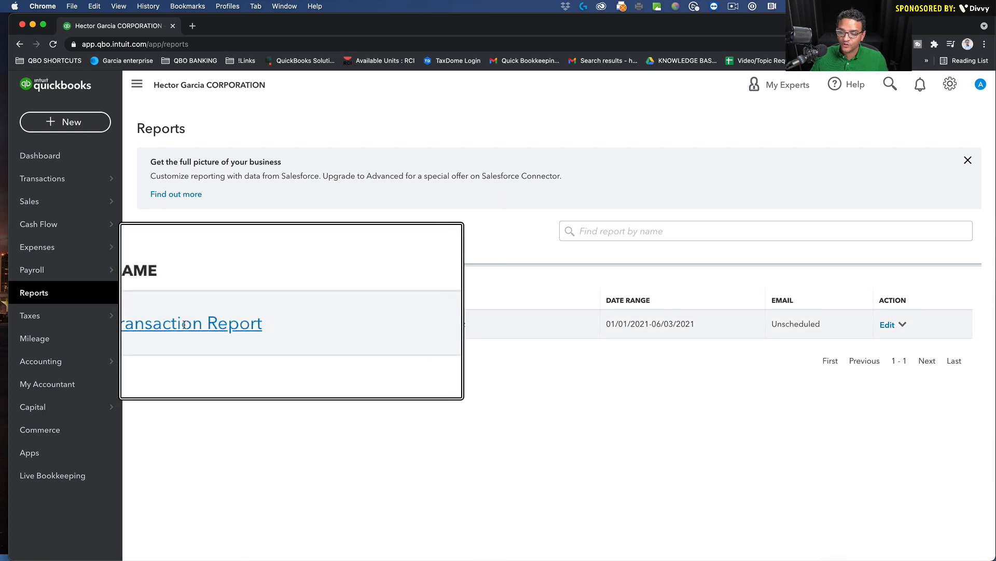
{"action": "left_click", "coordinate": [888, 325]}
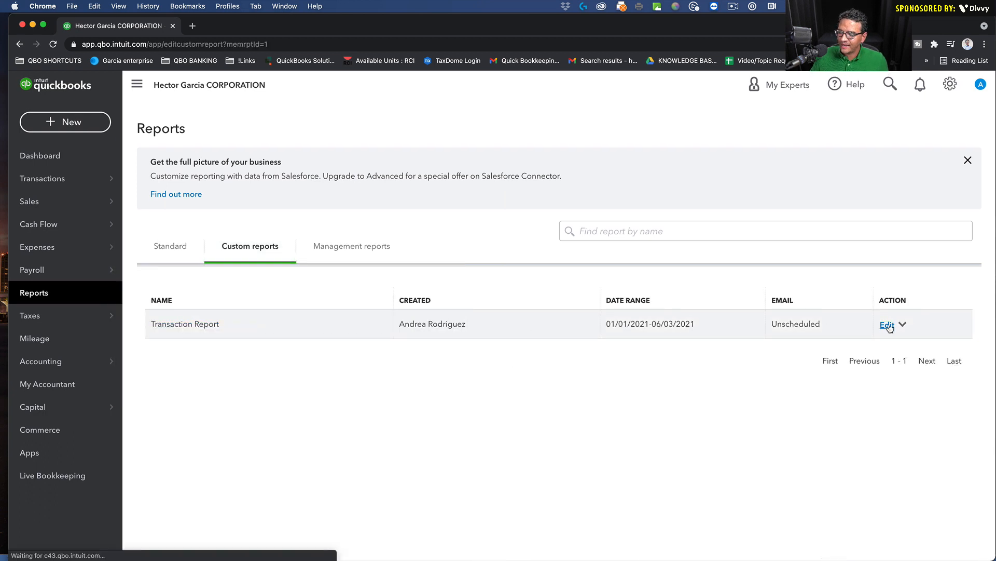
{"action": "left_click_drag", "start_coordinate": [93, 141], "coordinate": [20, 133]}
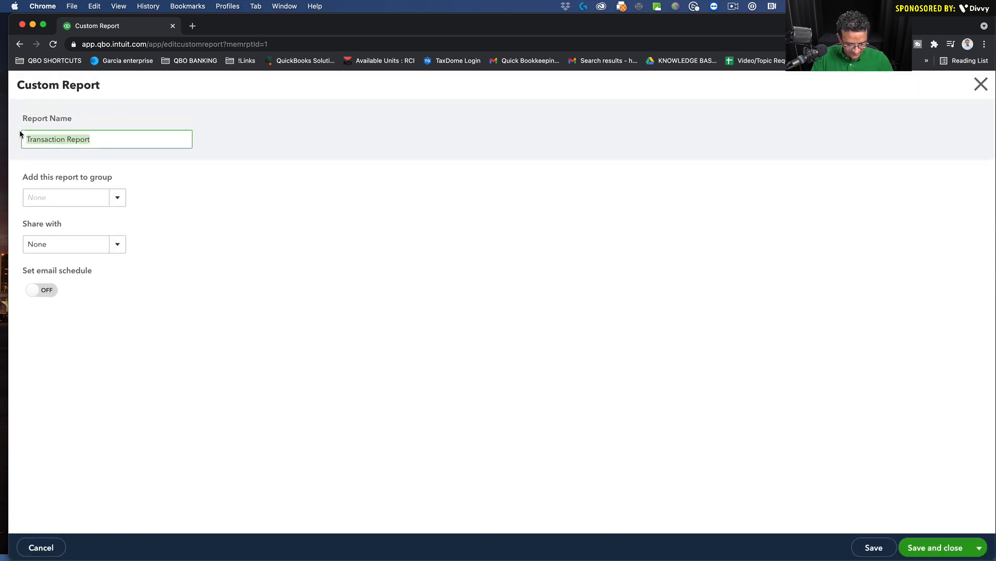
{"action": "type", "text": "Ask My Accountant"}
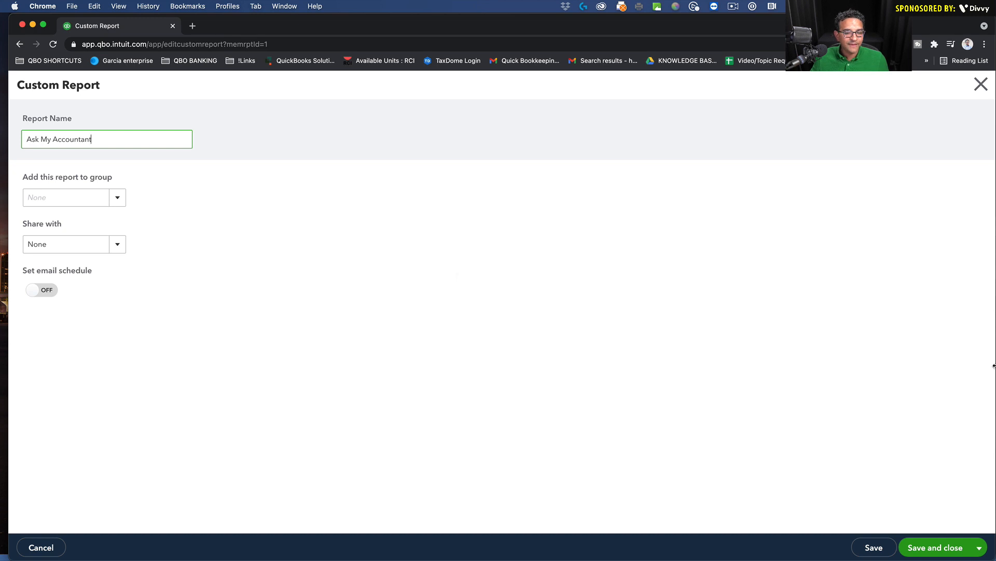
{"action": "left_click", "coordinate": [928, 550]}
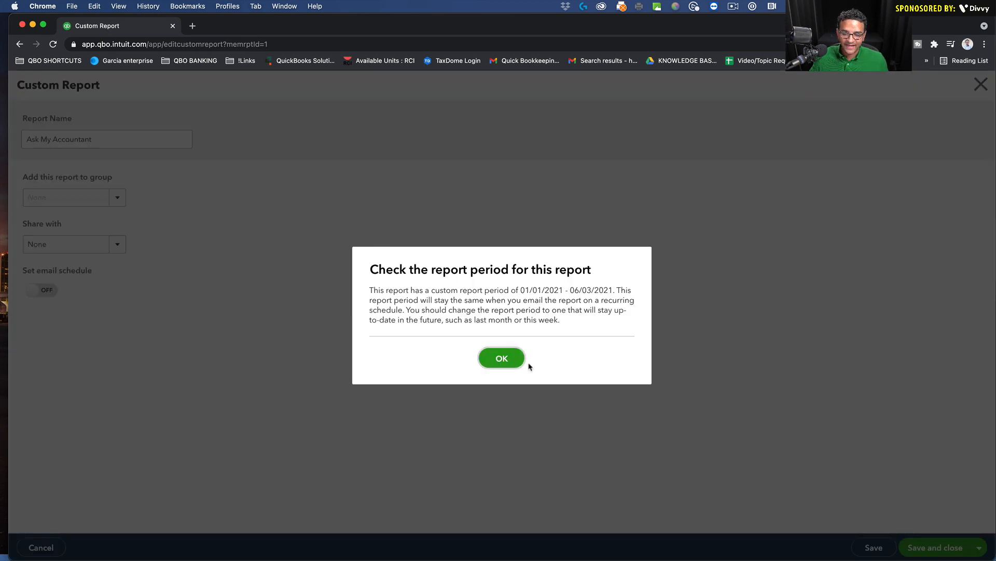
{"action": "left_click", "coordinate": [511, 360]}
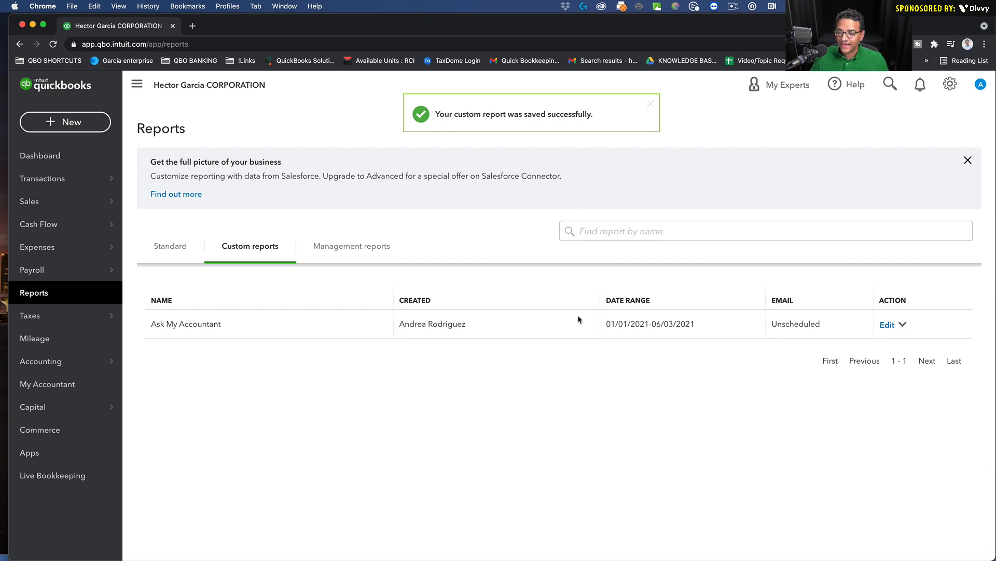
Edit the Ask My Accountant custom report and turn on an email schedule repeating weekly, every 1 week on Monday.
{"action": "left_click", "coordinate": [886, 324]}
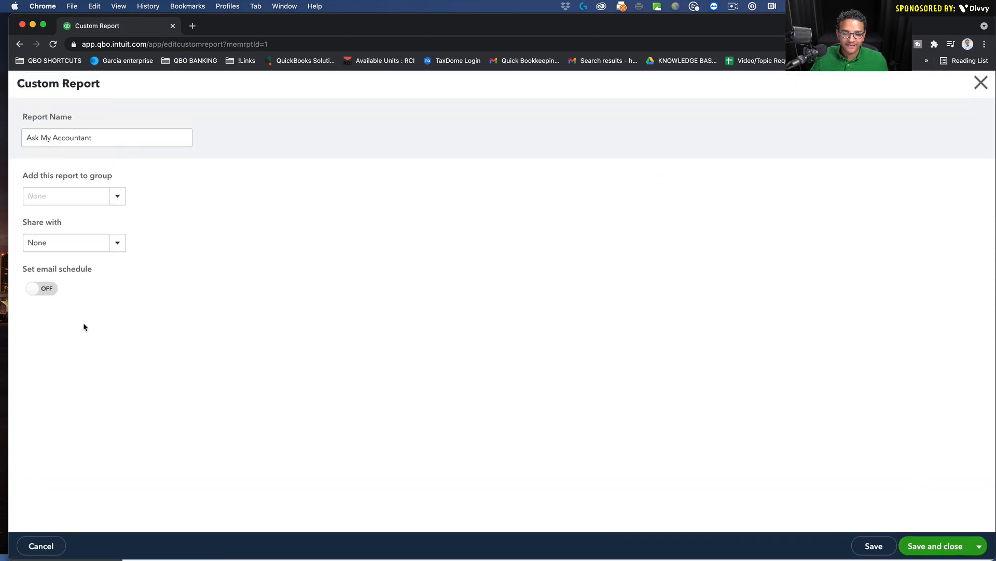
{"action": "left_click", "coordinate": [36, 294]}
{"action": "scroll", "coordinate": [205, 296], "scroll_direction": "down", "scroll_amount": 4}
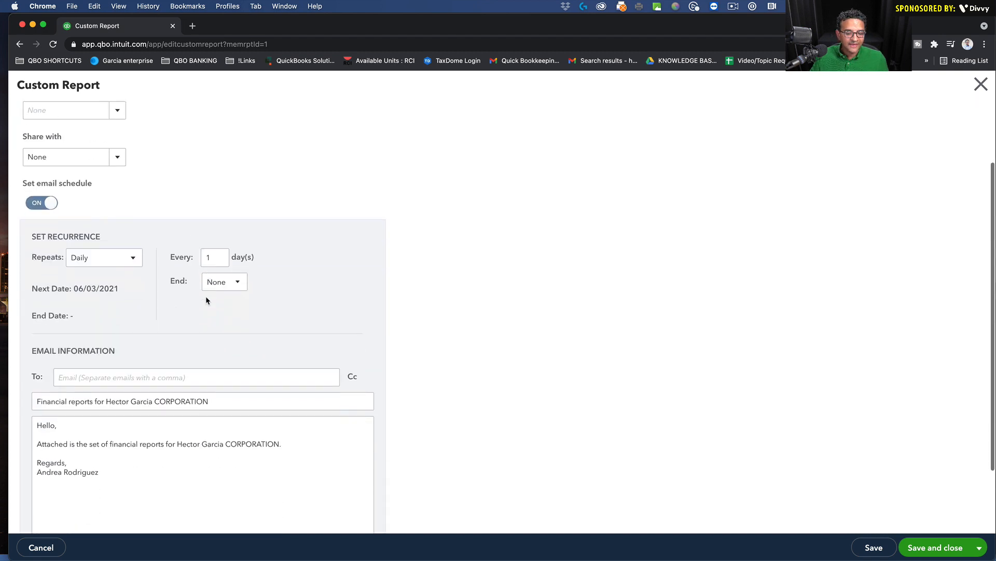
{"action": "left_click", "coordinate": [127, 252]}
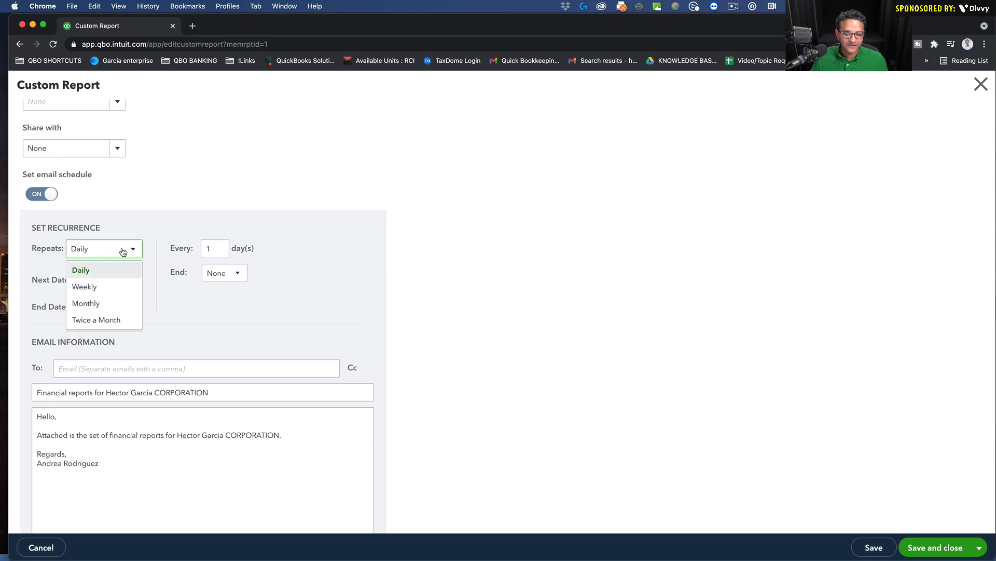
{"action": "left_click", "coordinate": [99, 287]}
{"action": "left_click", "coordinate": [218, 248]}
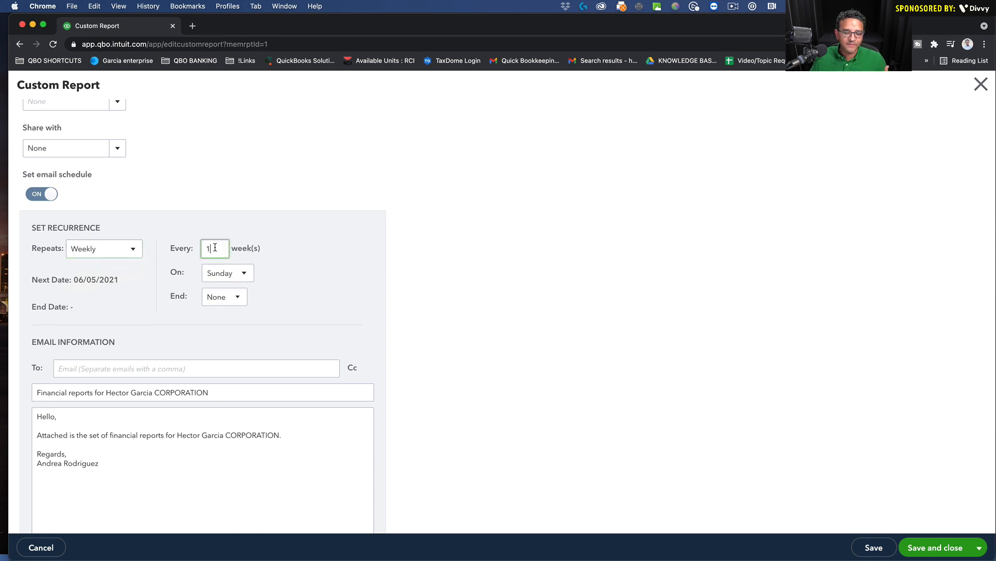
{"action": "left_click", "coordinate": [231, 273]}
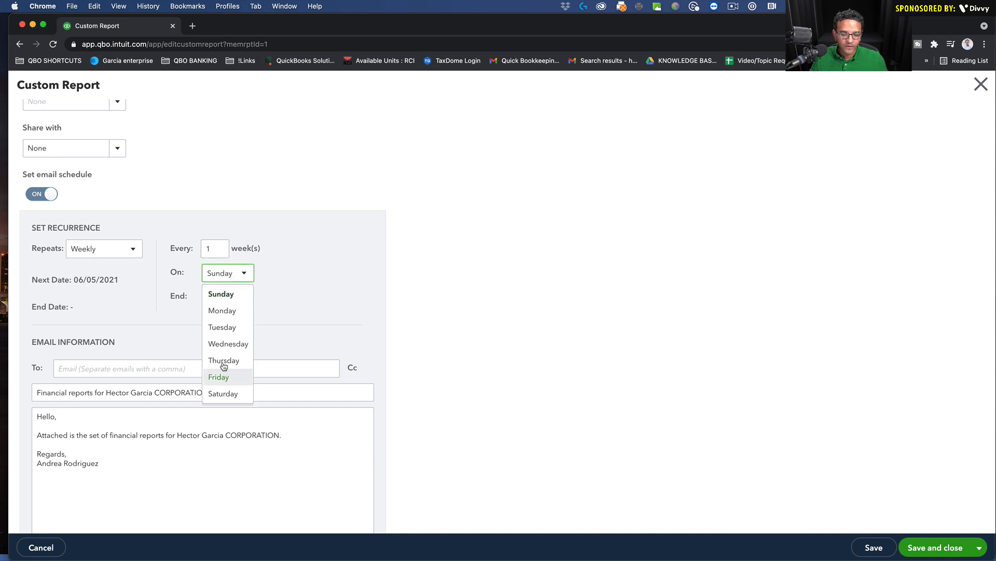
{"action": "left_click", "coordinate": [222, 310]}
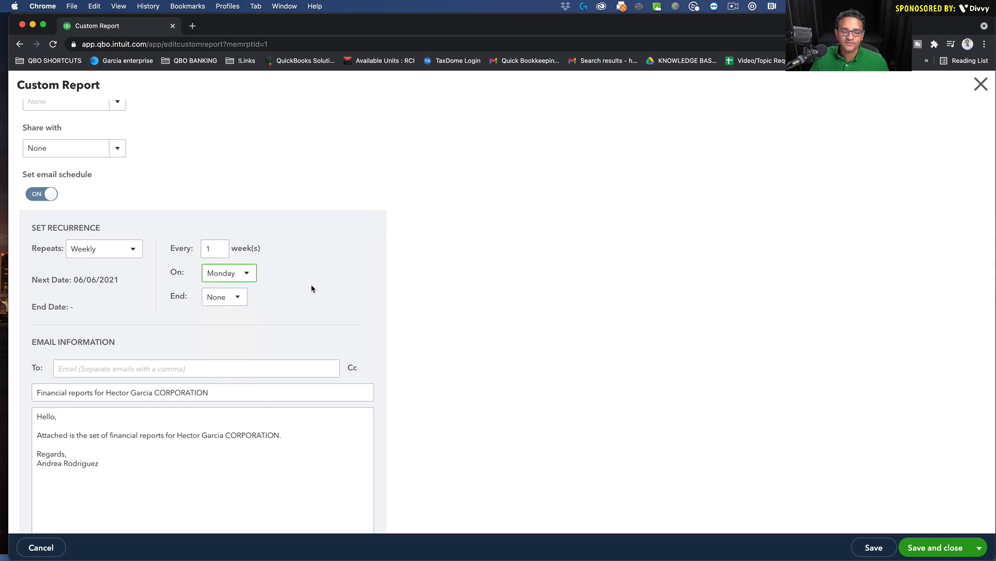
{"action": "scroll", "coordinate": [313, 288], "scroll_direction": "down", "scroll_amount": 1}
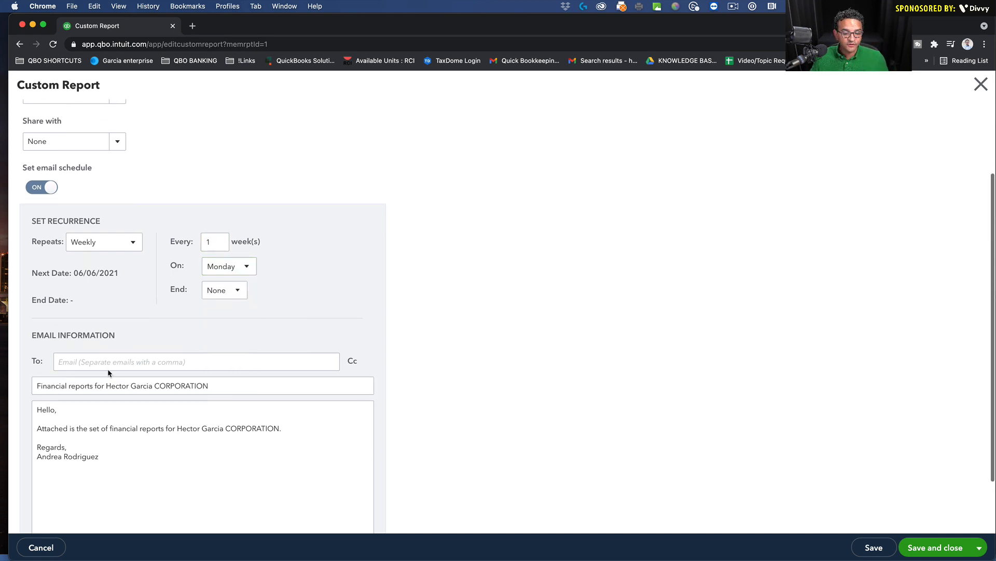
Enter the recipient's email address for the scheduled report and set the email subject to Transactions to Recategorize.
{"action": "left_click", "coordinate": [106, 361]}
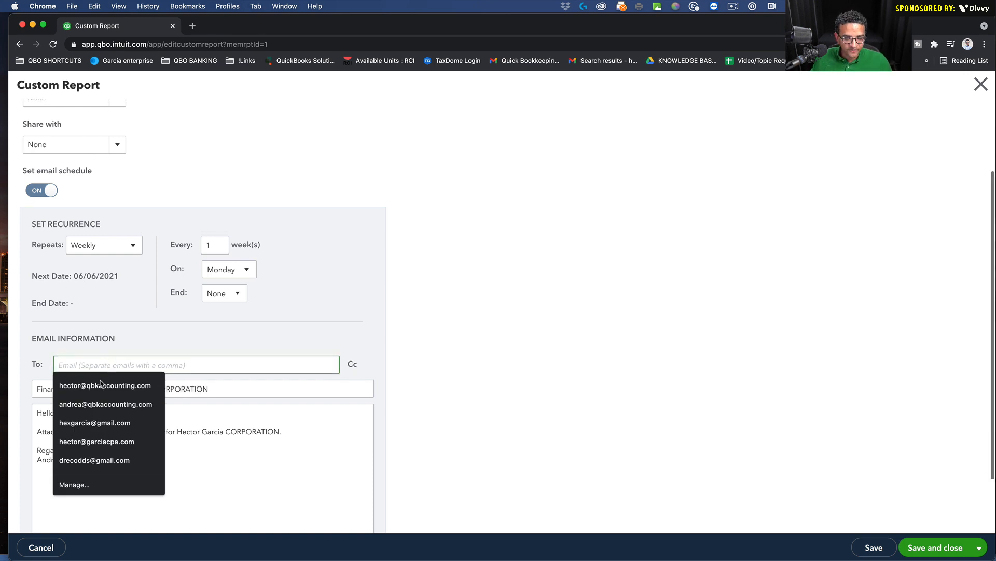
{"action": "left_click", "coordinate": [105, 385]}
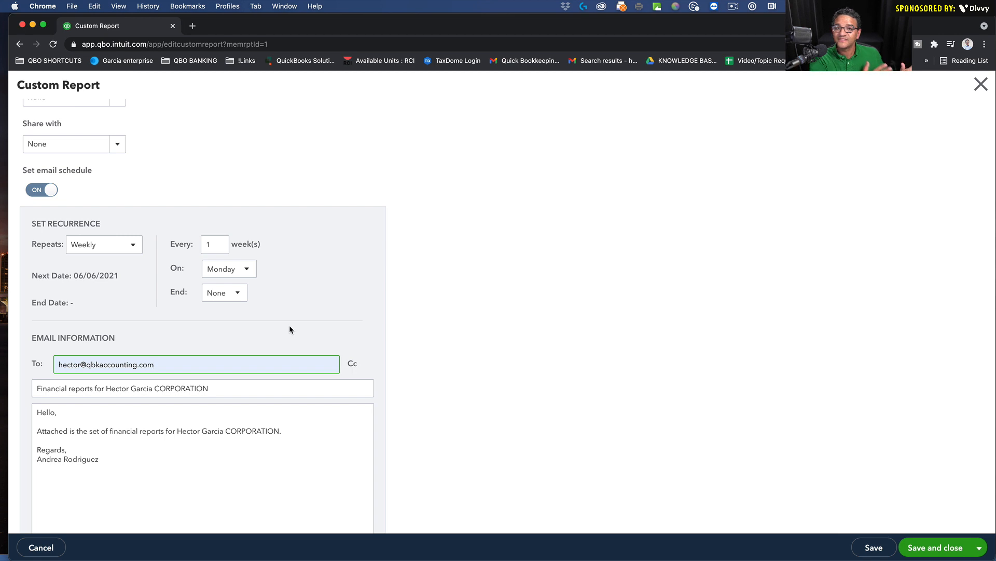
{"action": "scroll", "coordinate": [275, 340], "scroll_direction": "down", "scroll_amount": 2}
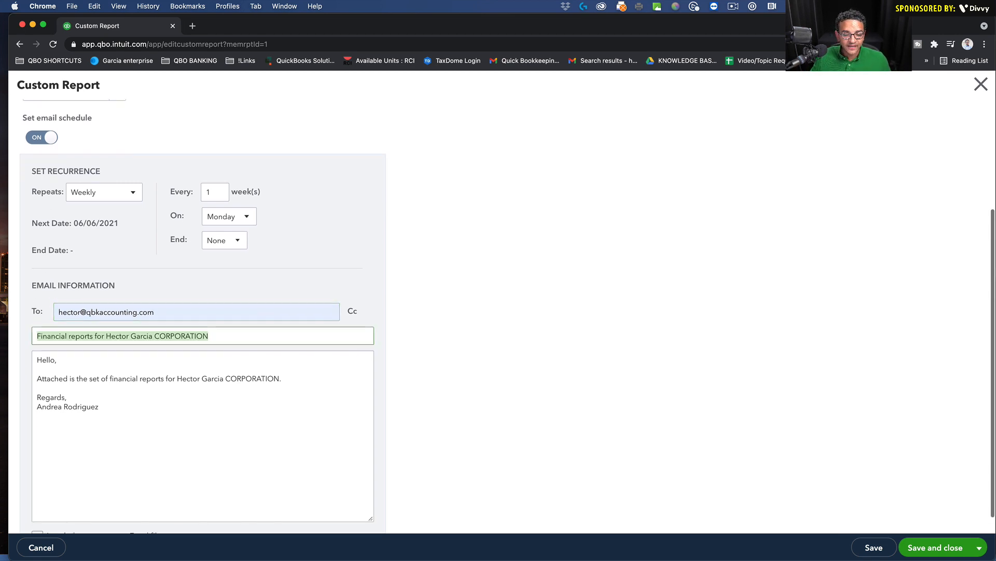
{"action": "key", "text": "Tab"}
{"action": "type", "text": "Transacti"}
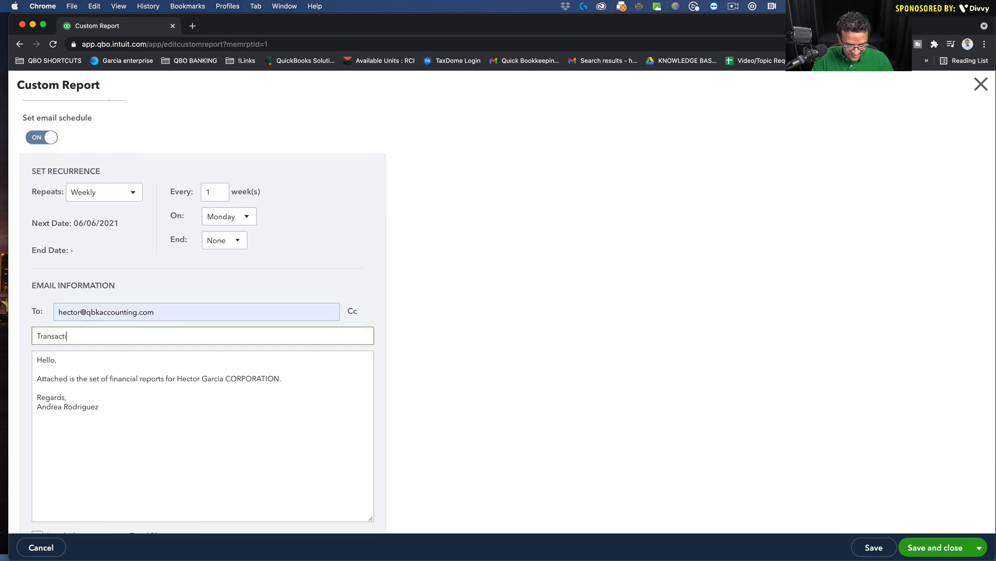
{"action": "type", "text": "ons to Recategorize"}
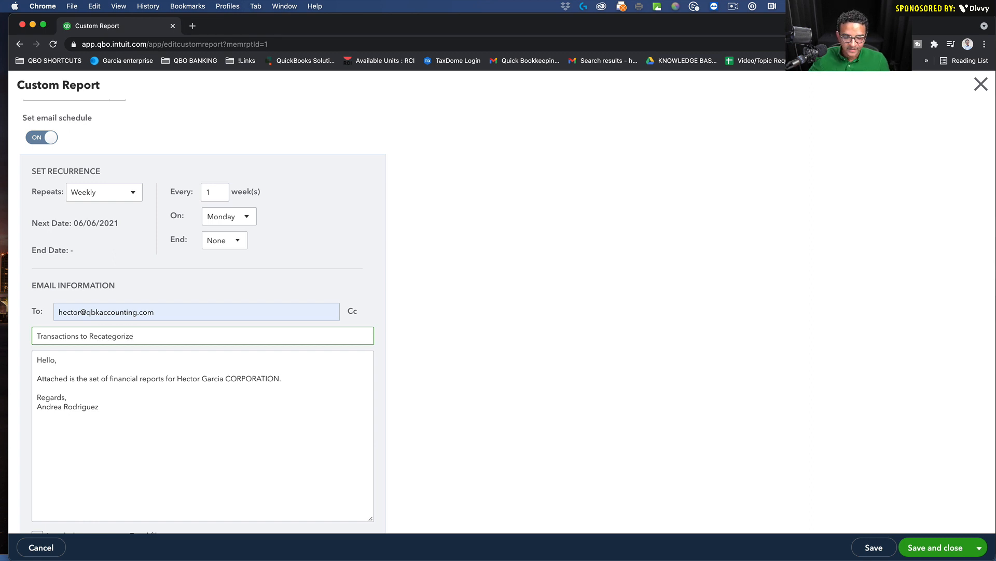
Attach the scheduled report as an Excel file, save and close the custom report, and acknowledge the report period notice.
{"action": "scroll", "coordinate": [105, 354], "scroll_direction": "down", "scroll_amount": 1}
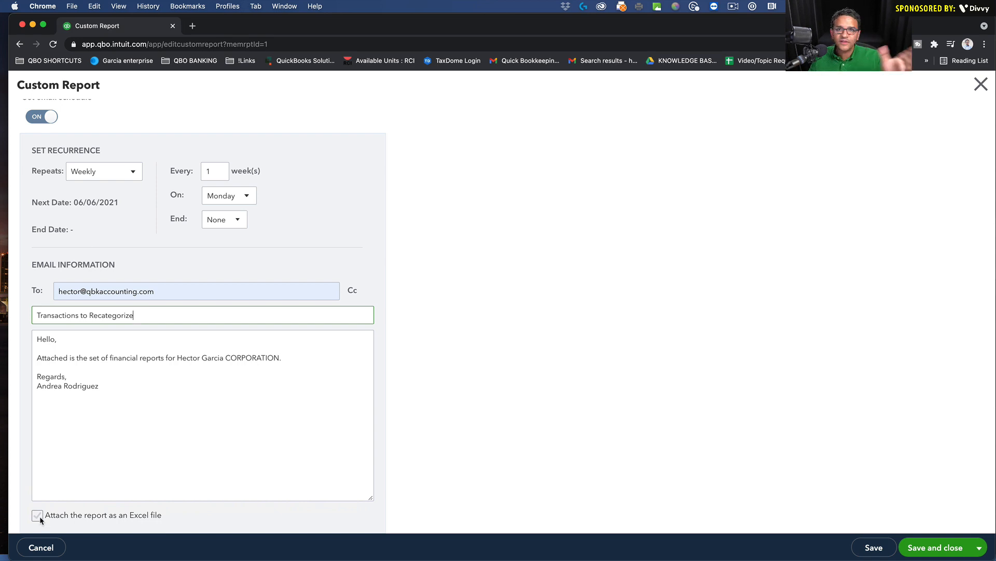
{"action": "scroll", "coordinate": [225, 436], "scroll_direction": "up", "scroll_amount": 2}
{"action": "scroll", "coordinate": [224, 436], "scroll_direction": "down", "scroll_amount": 2}
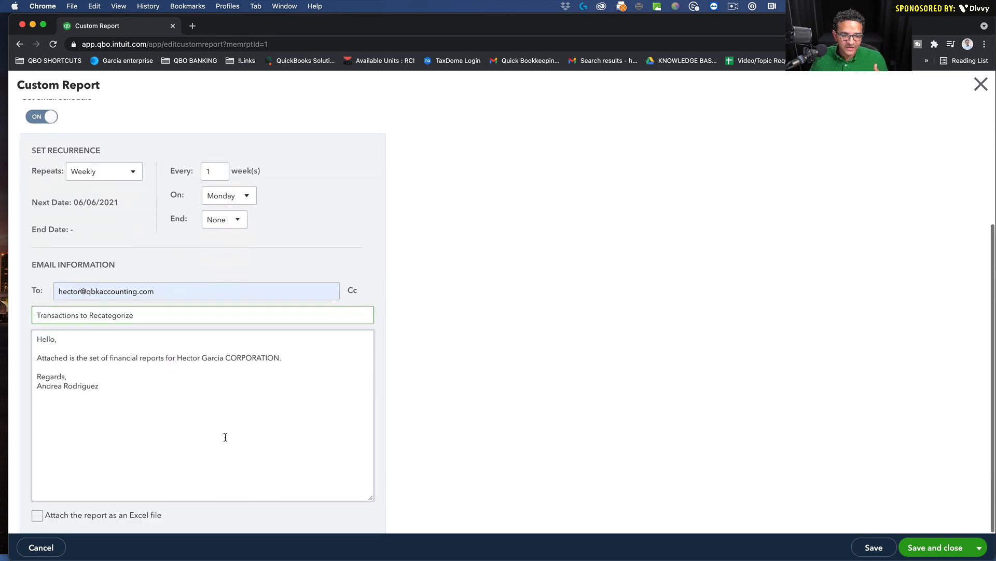
{"action": "left_click", "coordinate": [37, 516]}
{"action": "left_click", "coordinate": [957, 548]}
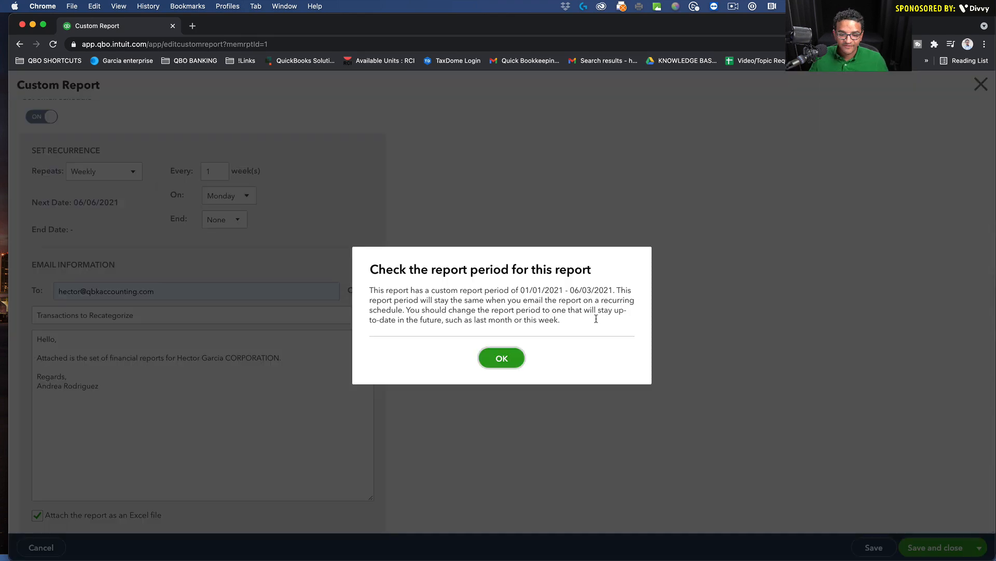
{"action": "left_click", "coordinate": [503, 358]}
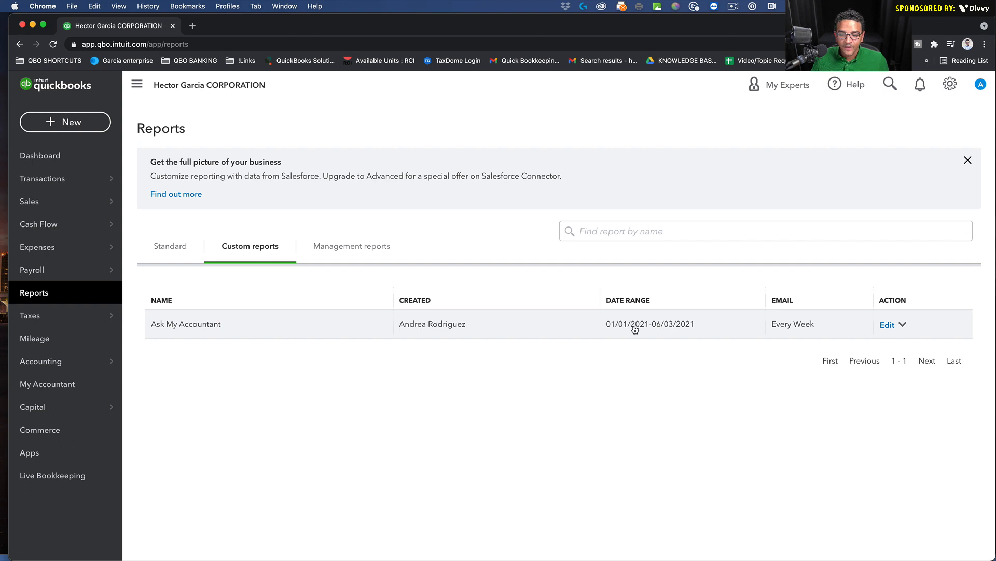
Reopen the Ask My Accountant custom report's settings, check for a report period option, and close without changes.
{"action": "left_click", "coordinate": [887, 324]}
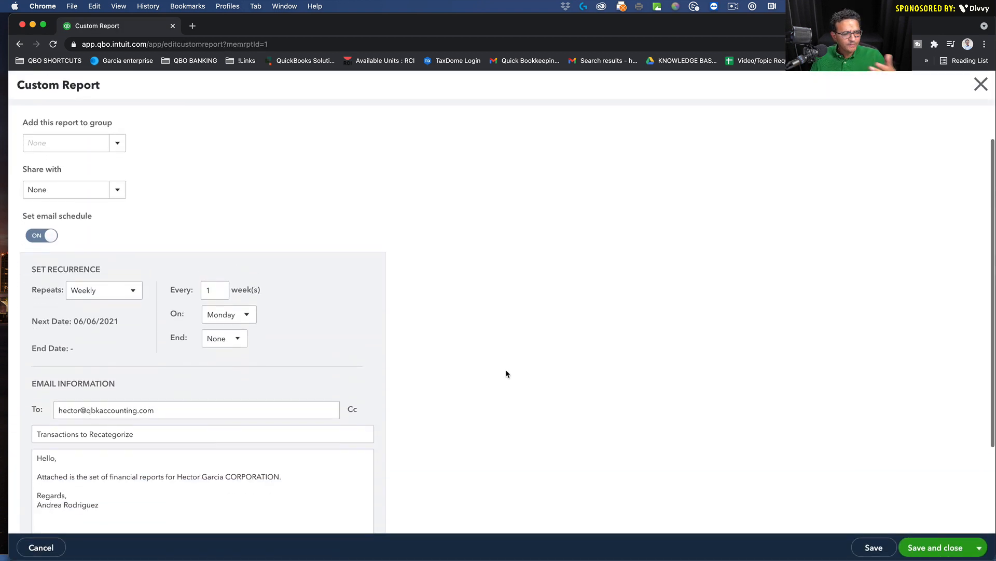
{"action": "scroll", "coordinate": [506, 369], "scroll_direction": "down", "scroll_amount": 3}
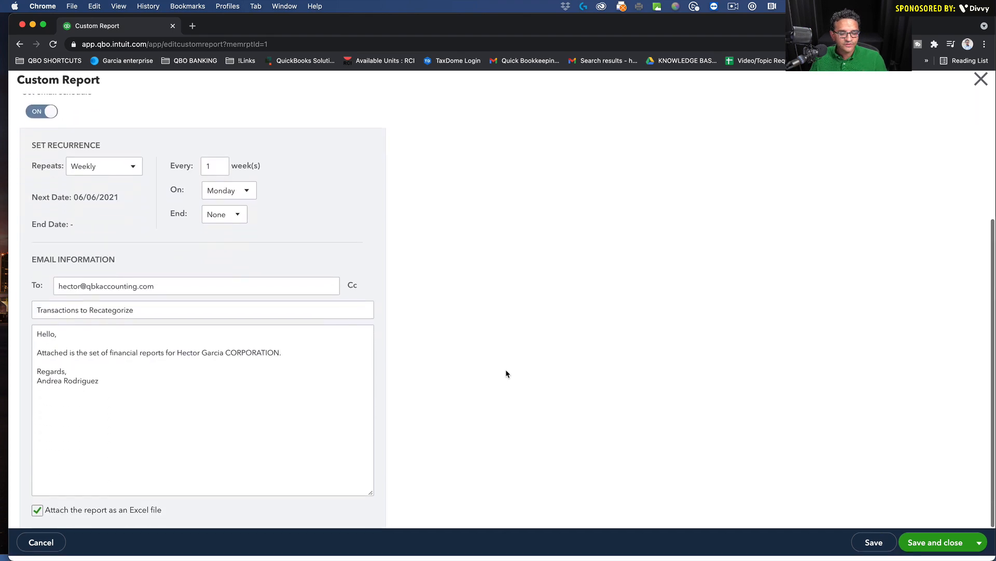
{"action": "scroll", "coordinate": [505, 369], "scroll_direction": "up", "scroll_amount": 5}
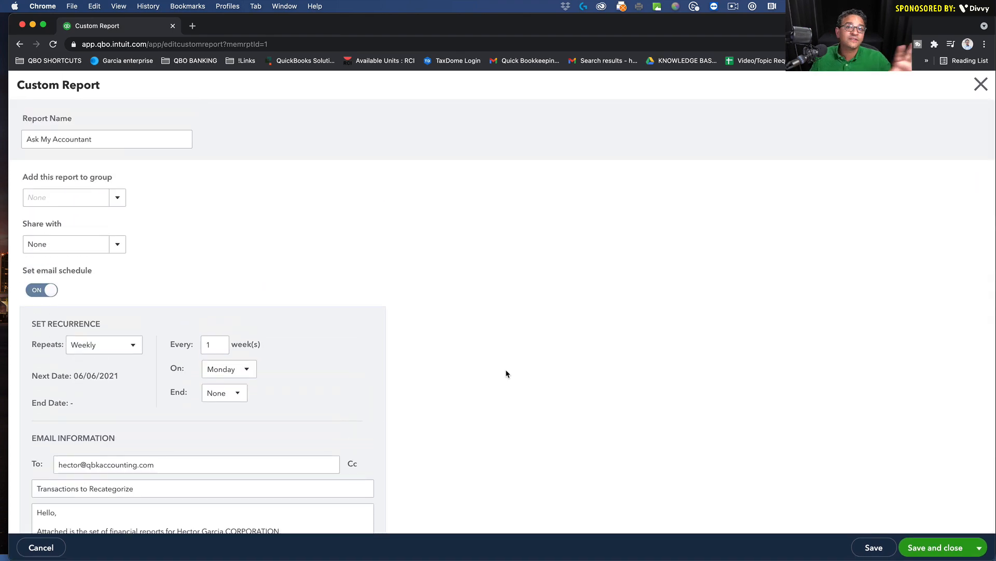
{"action": "left_click", "coordinate": [981, 84]}
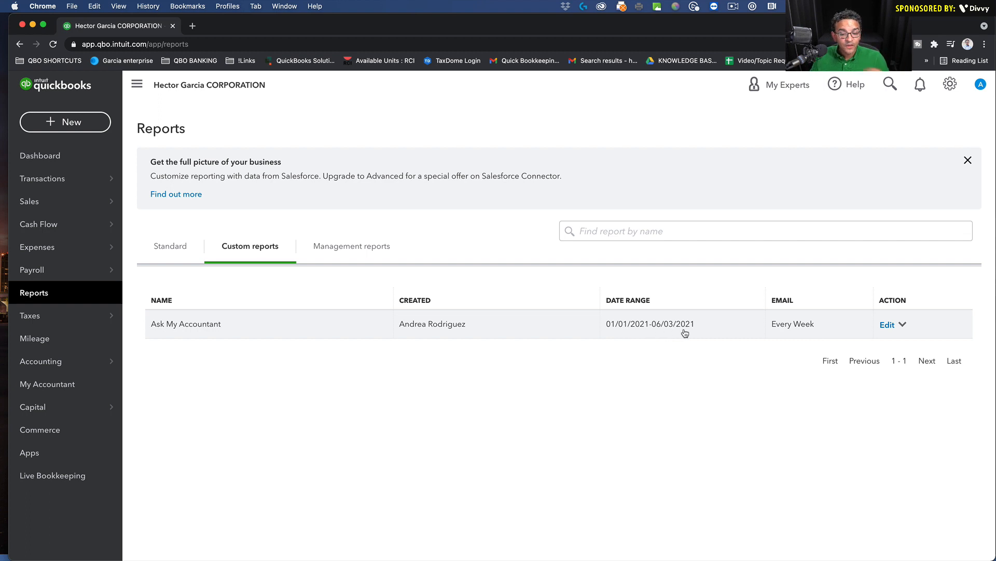
Open the Ask My Accountant custom report and run it for All Dates.
{"action": "left_click", "coordinate": [173, 324]}
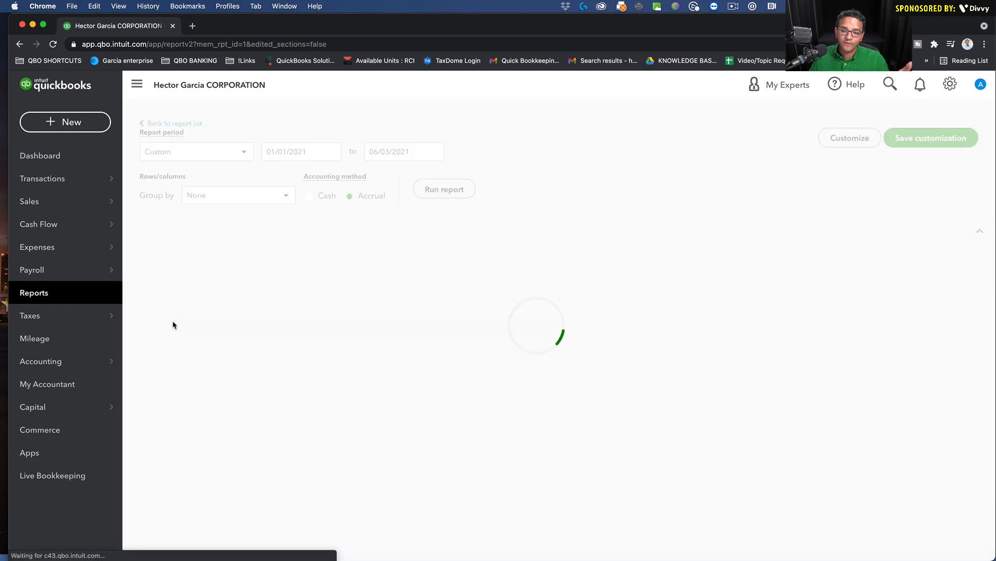
{"action": "left_click", "coordinate": [195, 174]}
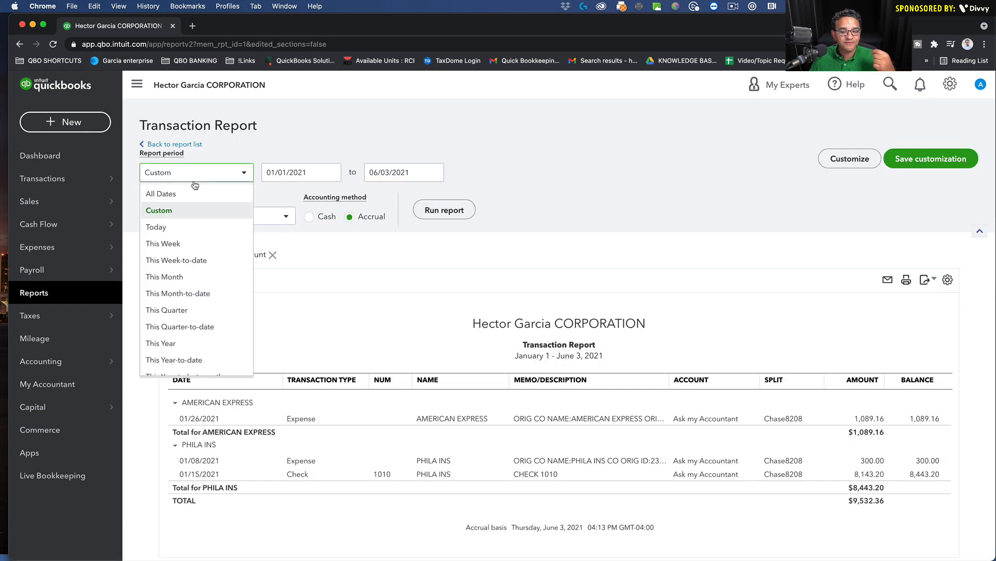
{"action": "left_click", "coordinate": [165, 193]}
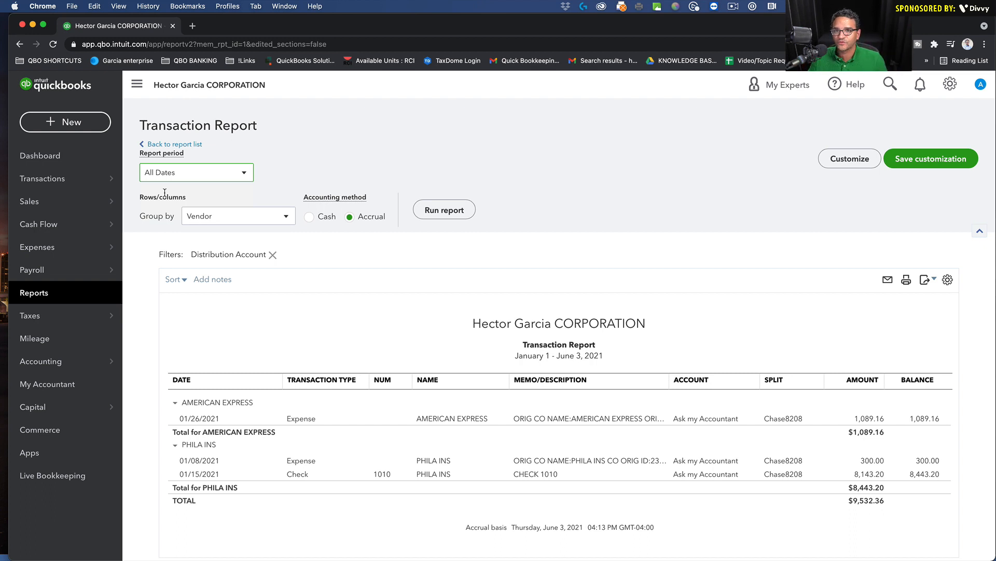
{"action": "left_click", "coordinate": [445, 209]}
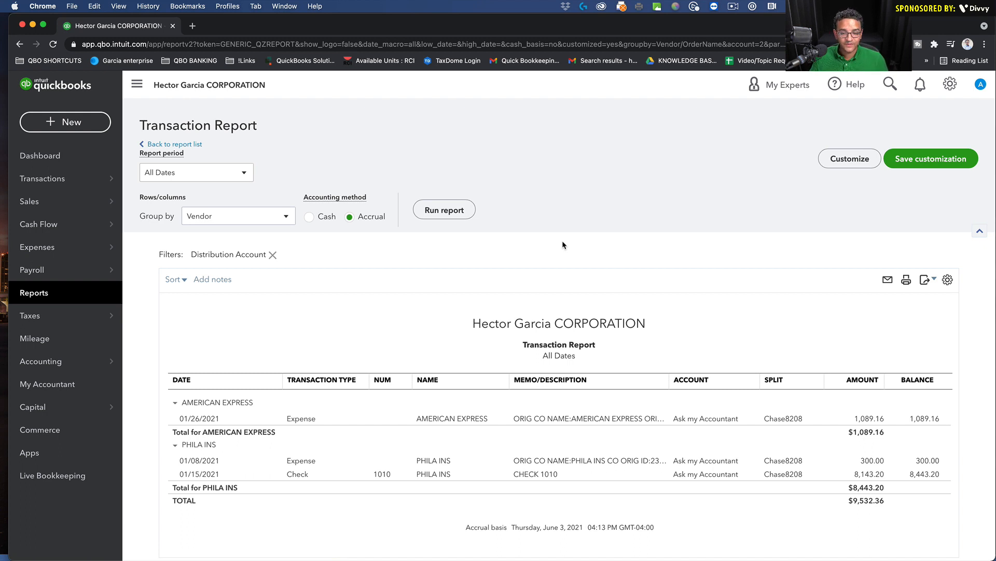
Set the report period to This Year-to-date and run the report again.
{"action": "left_click", "coordinate": [201, 173]}
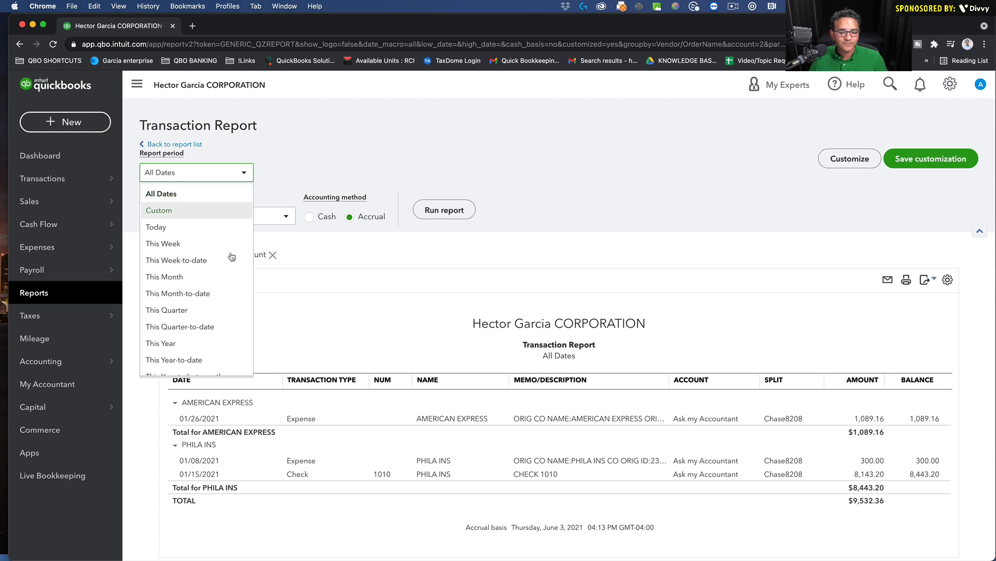
{"action": "scroll", "coordinate": [224, 270], "scroll_direction": "down", "scroll_amount": 3}
{"action": "scroll", "coordinate": [225, 270], "scroll_direction": "down", "scroll_amount": 1}
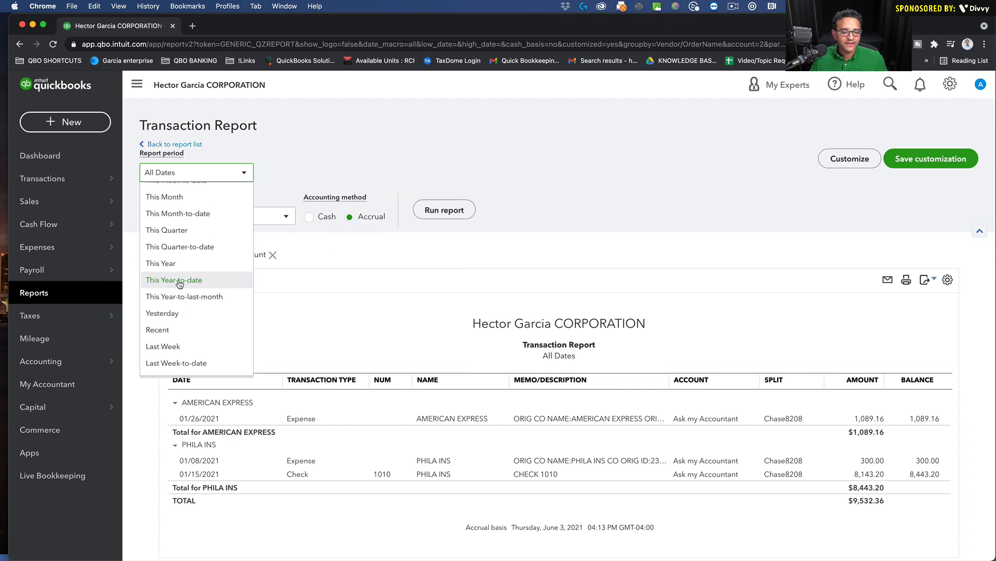
{"action": "left_click", "coordinate": [175, 281]}
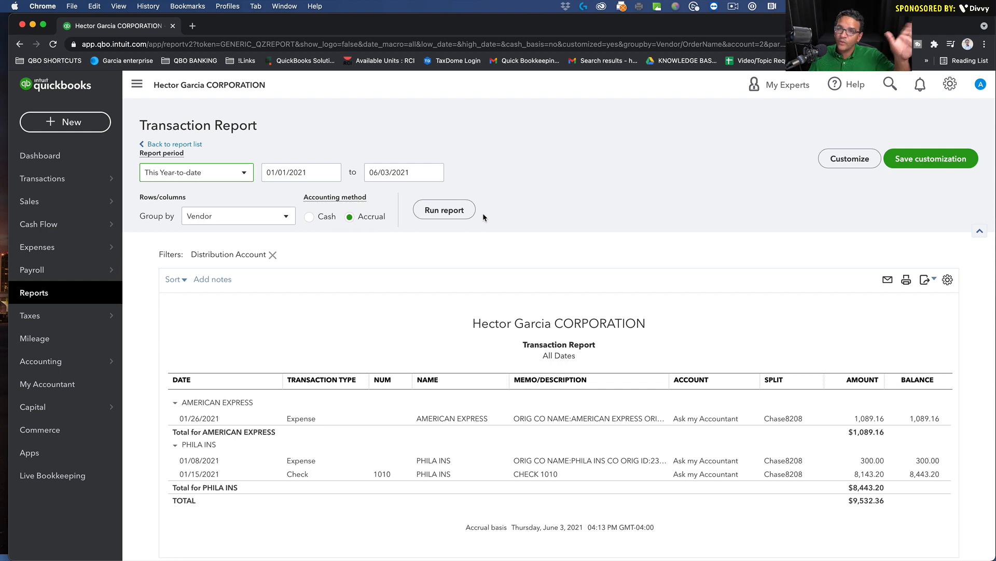
{"action": "left_click", "coordinate": [454, 213]}
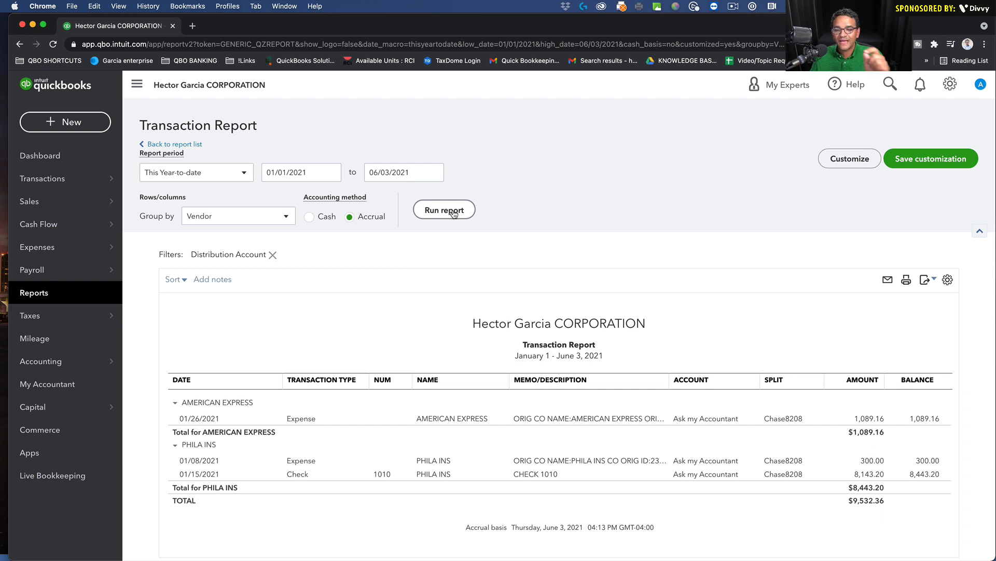
{"action": "left_click", "coordinate": [210, 174]}
{"action": "scroll", "coordinate": [179, 218], "scroll_direction": "up", "scroll_amount": 3}
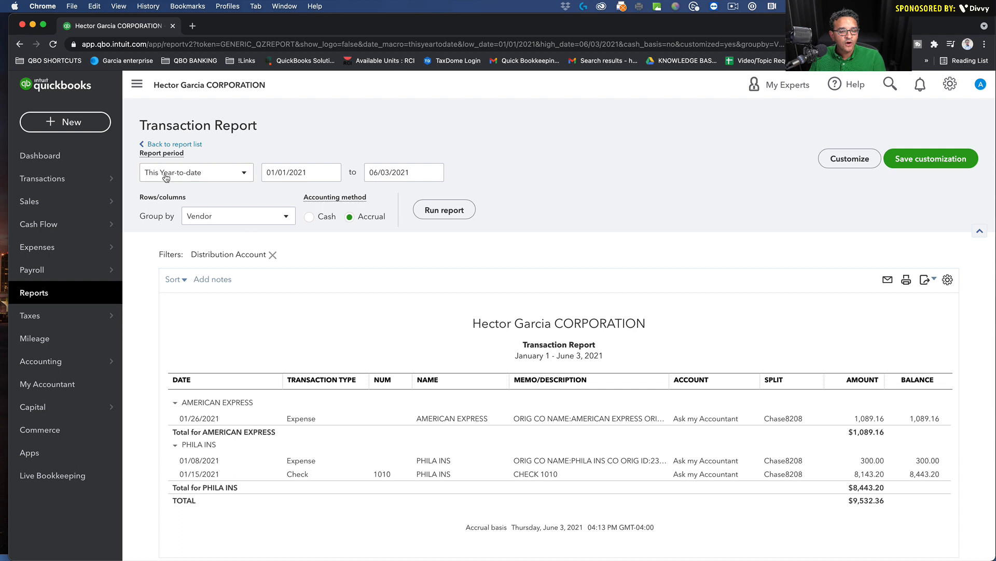
{"action": "left_click", "coordinate": [455, 208]}
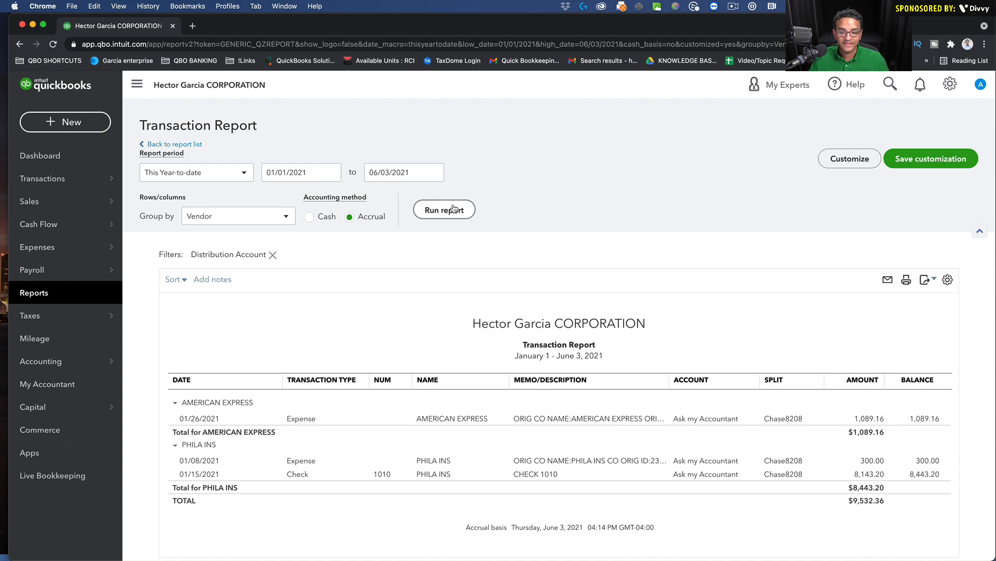
Open the American Express expense from the report, change its category to Owner draws, and save and close it.
{"action": "left_click", "coordinate": [300, 419]}
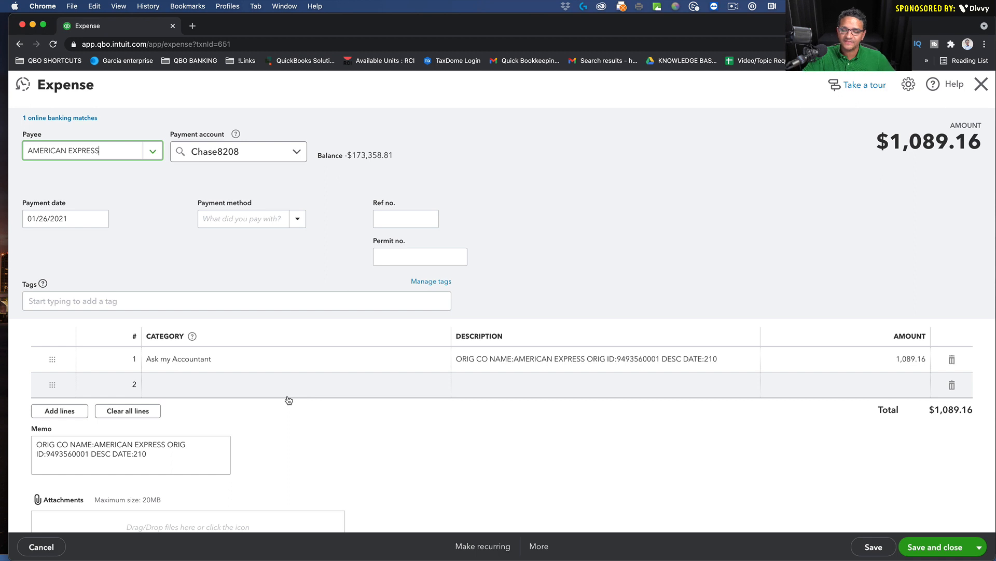
{"action": "left_click", "coordinate": [226, 362]}
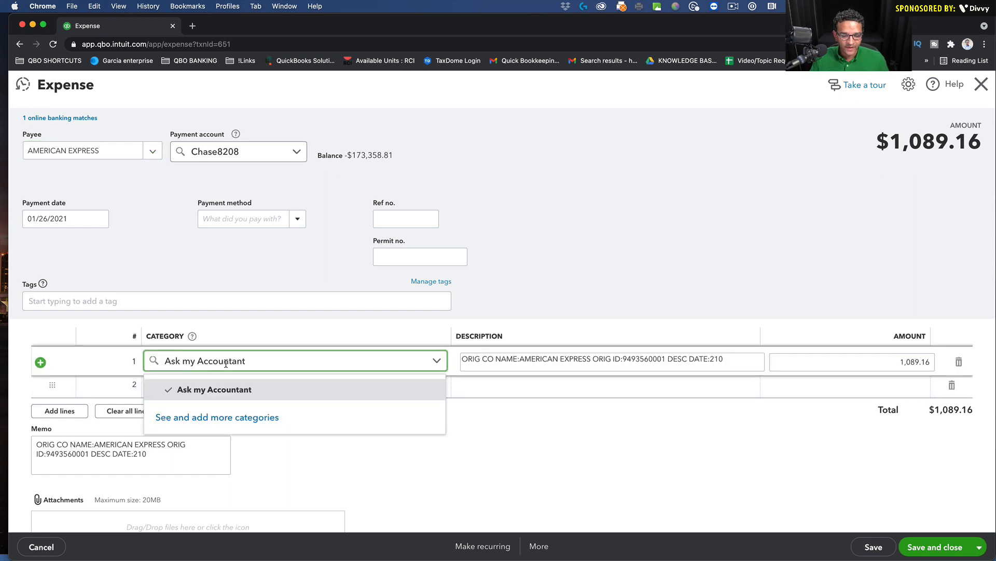
{"action": "left_click_drag", "start_coordinate": [254, 361], "coordinate": [130, 362]}
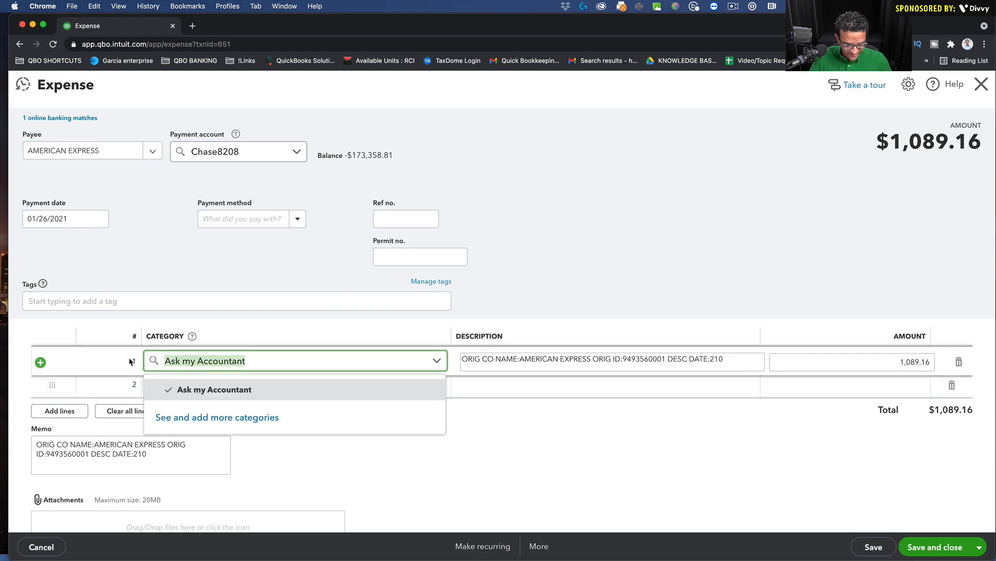
{"action": "type", "text": "own"}
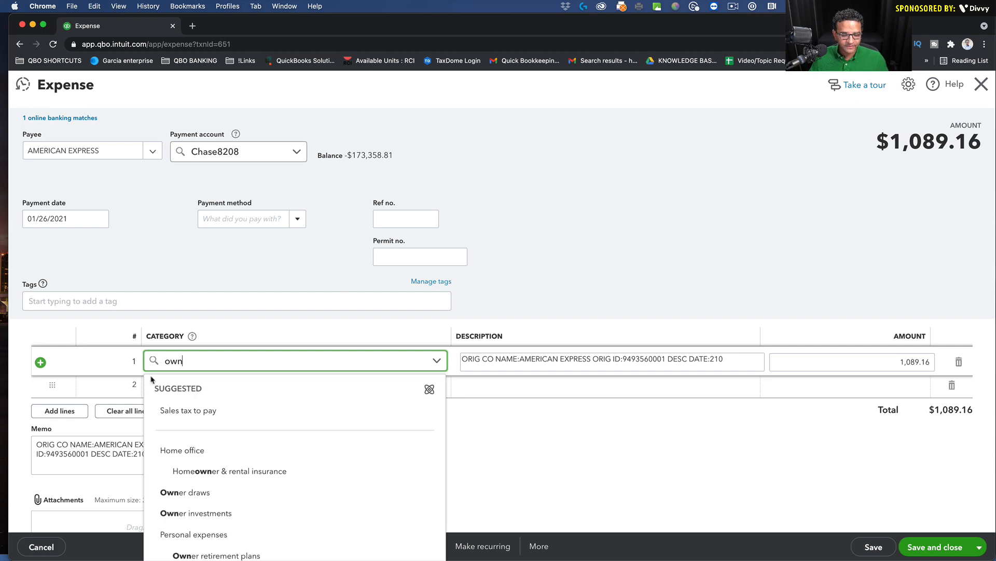
{"action": "left_click", "coordinate": [200, 492]}
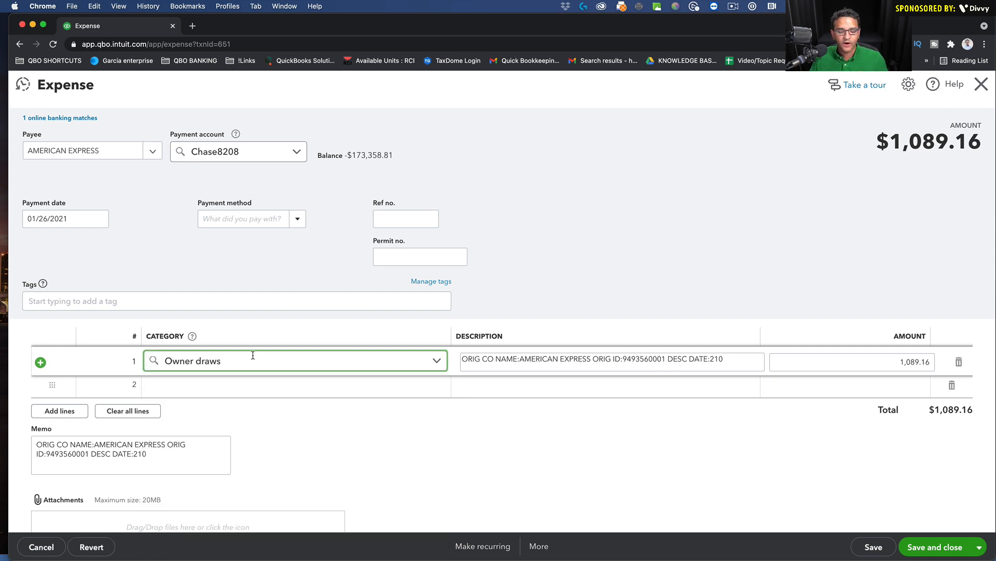
{"action": "left_click", "coordinate": [934, 546]}
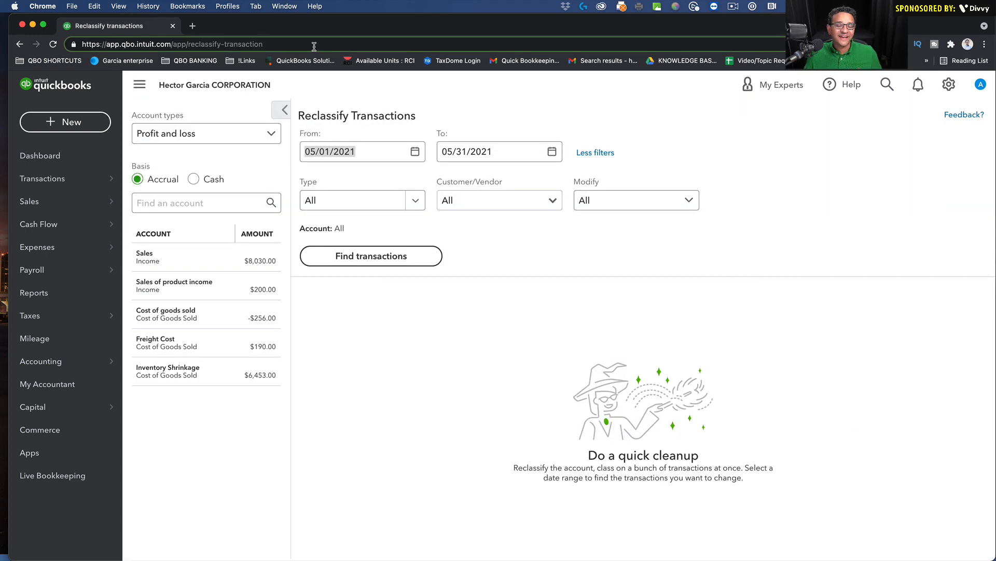
Set the Reclassify Transactions date range to 01/01/2021 through 12/31/2021, collapse the extra filters, and list the Ask my Accountant transactions.
{"action": "left_click_drag", "start_coordinate": [307, 46], "coordinate": [79, 46]}
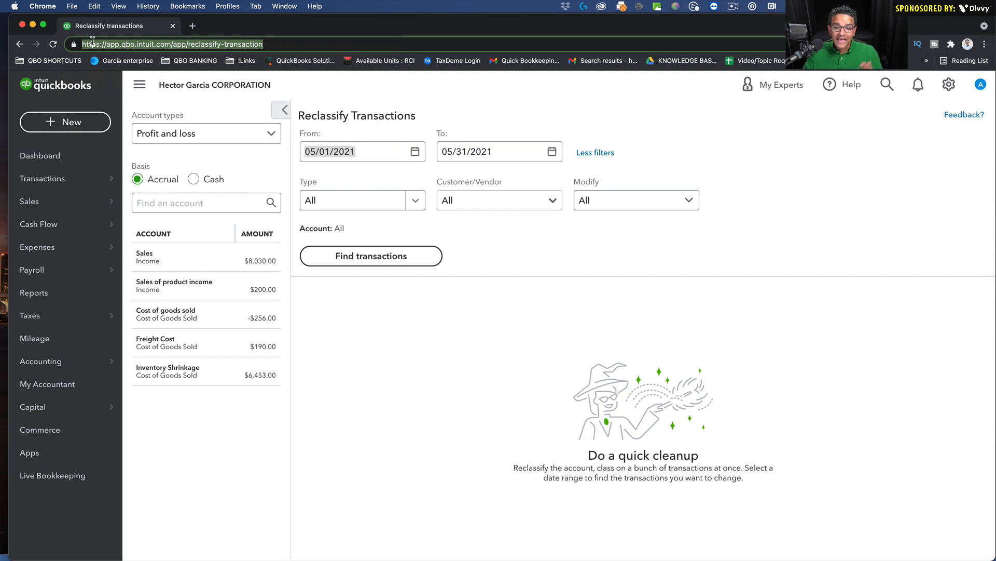
{"action": "left_click", "coordinate": [400, 151]}
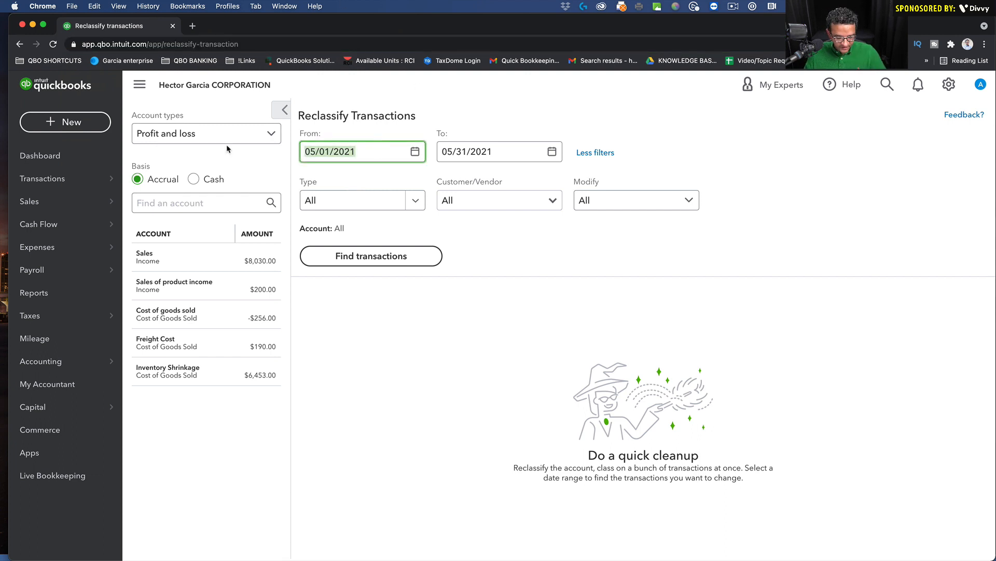
{"action": "type", "text": "01/01/2021"}
{"action": "left_click", "coordinate": [496, 155]}
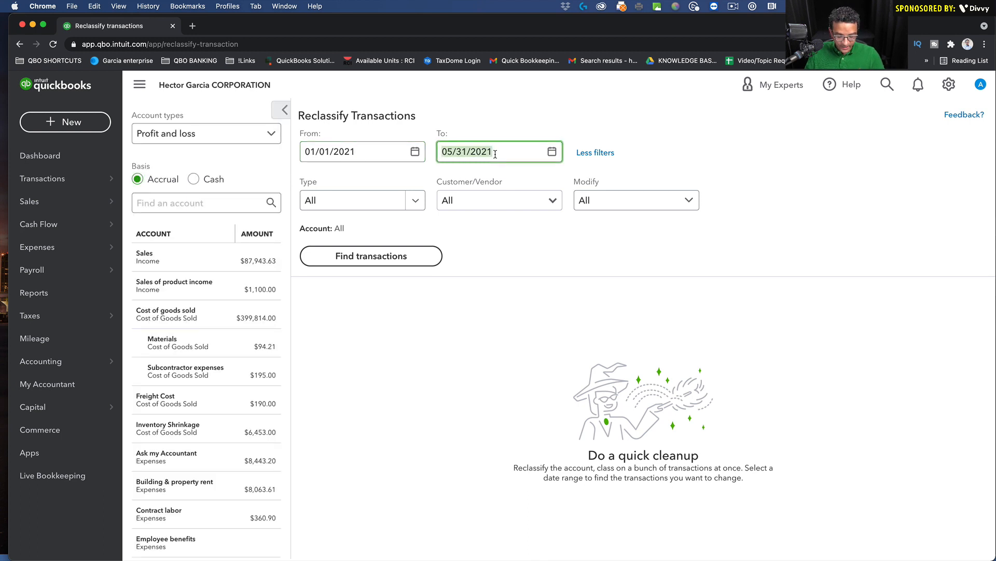
{"action": "type", "text": "12/31/2021"}
{"action": "left_click", "coordinate": [592, 152]}
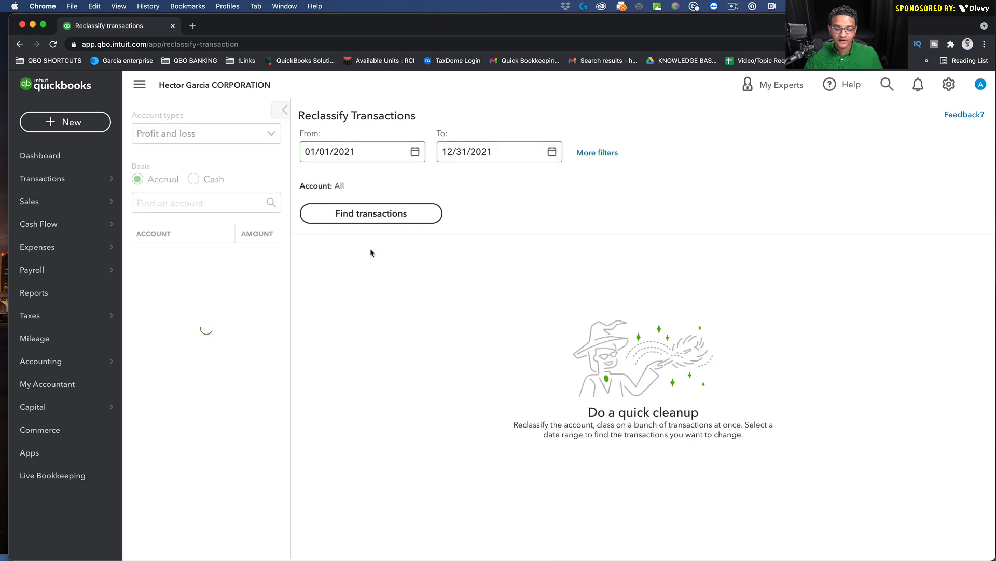
{"action": "scroll", "coordinate": [196, 359], "scroll_direction": "down", "scroll_amount": 4}
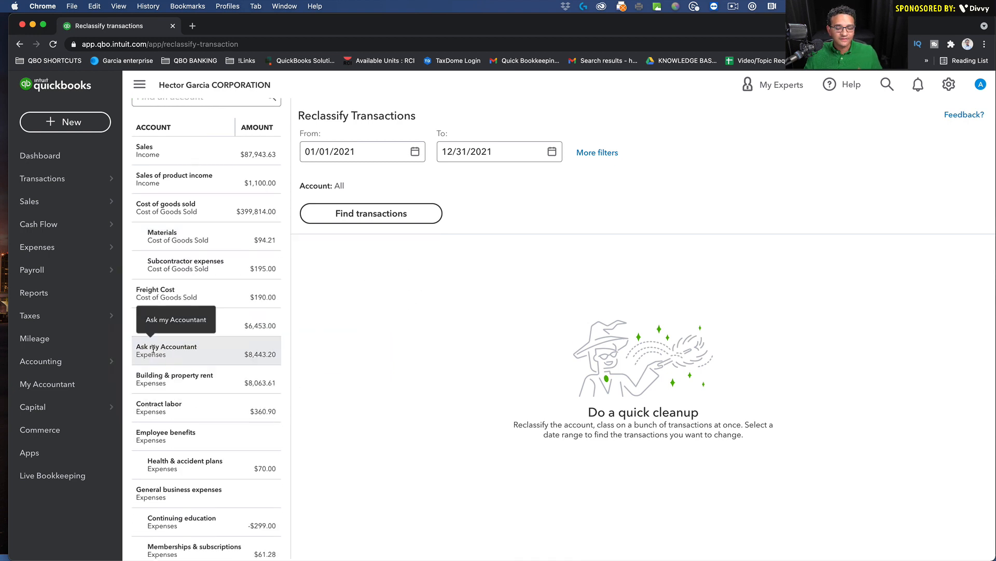
{"action": "left_click", "coordinate": [153, 349]}
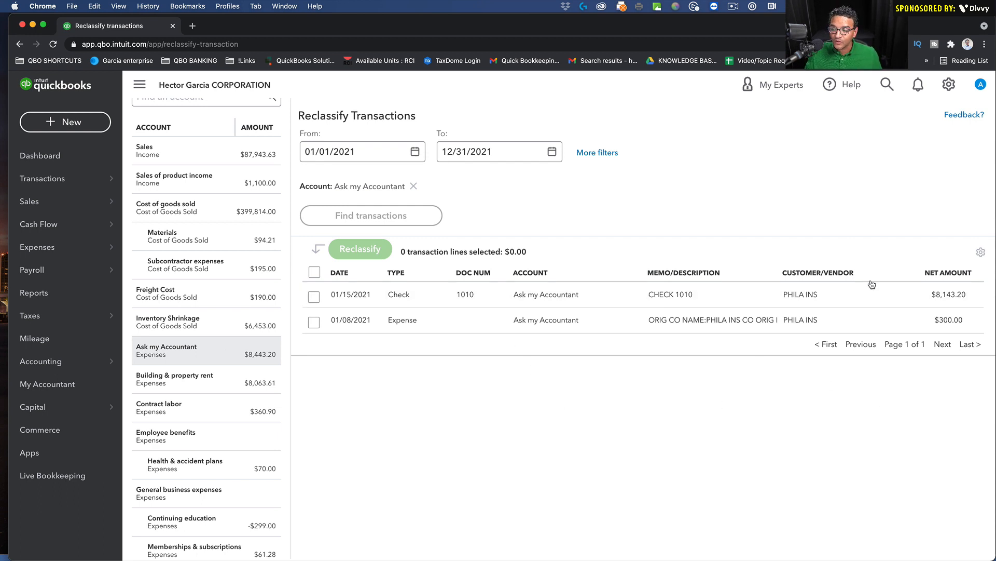
Sort the listed transactions by customer/vendor, expand the extra filters, and find the transactions for AAA Construction.
{"action": "left_click", "coordinate": [826, 272]}
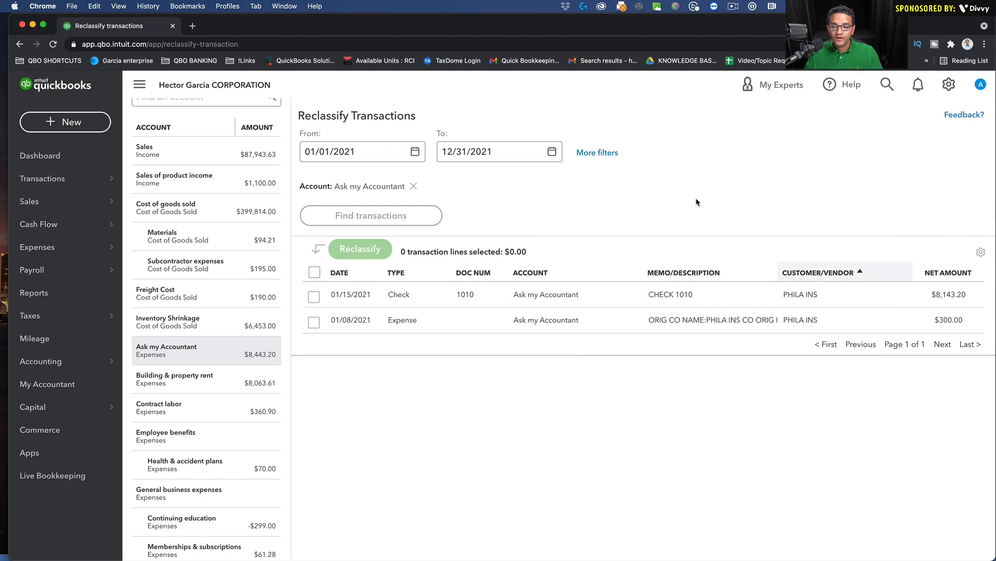
{"action": "left_click", "coordinate": [602, 152]}
{"action": "left_click", "coordinate": [555, 202]}
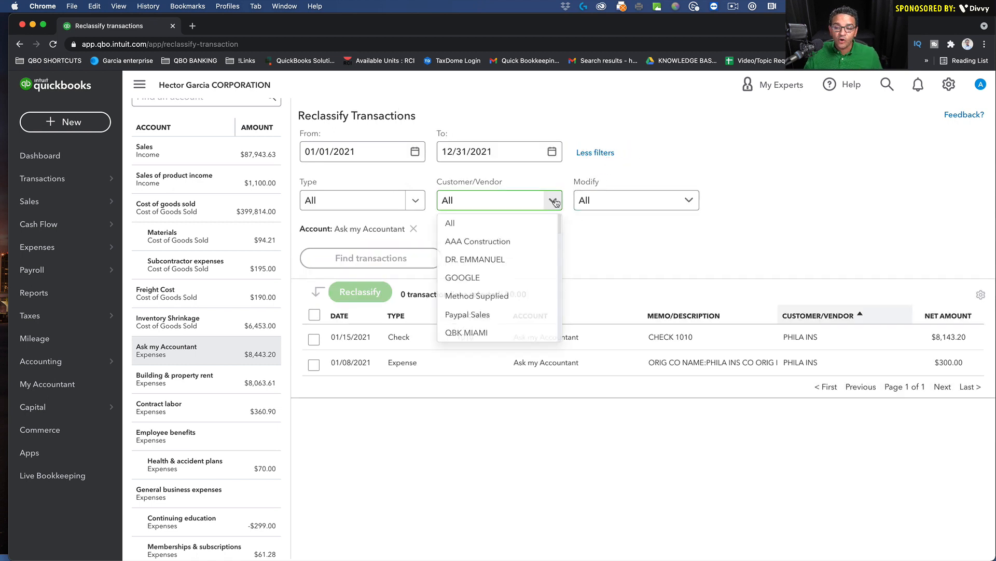
{"action": "left_click", "coordinate": [490, 240]}
{"action": "left_click", "coordinate": [393, 260]}
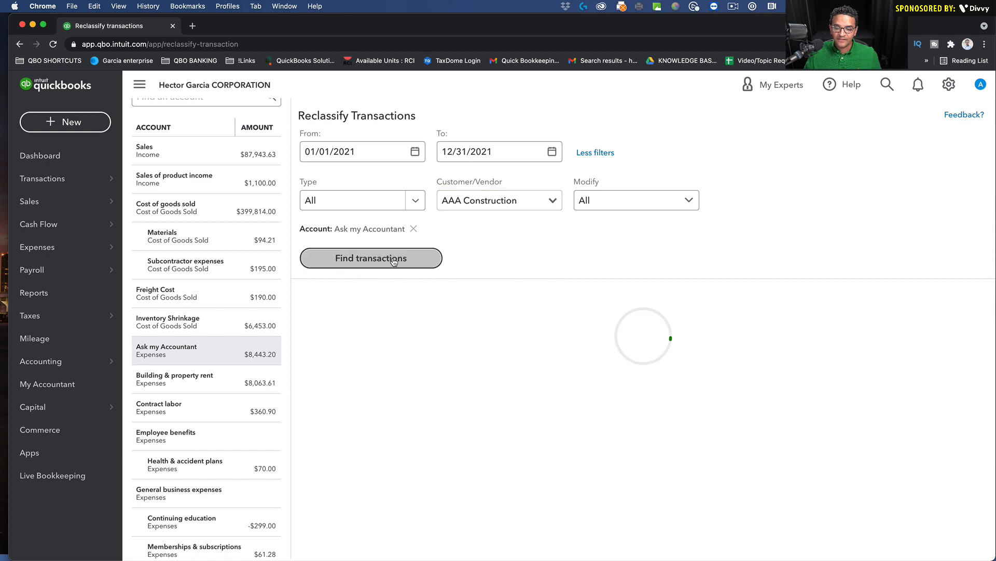
Change the customer/vendor filter to PHILA INS and find the matching Ask my Accountant transactions.
{"action": "left_click", "coordinate": [518, 202]}
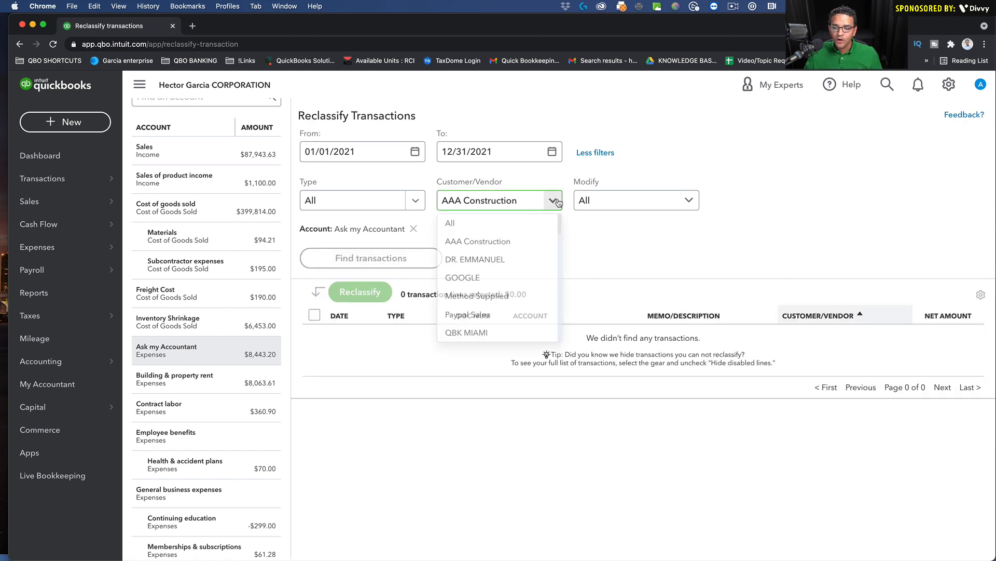
{"action": "type", "text": "phil"}
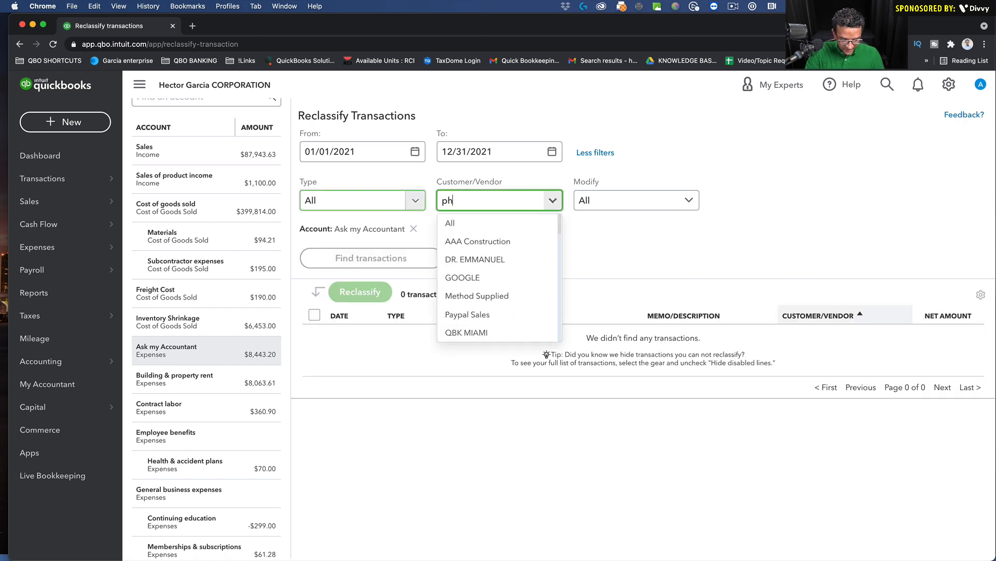
{"action": "left_click", "coordinate": [493, 241]}
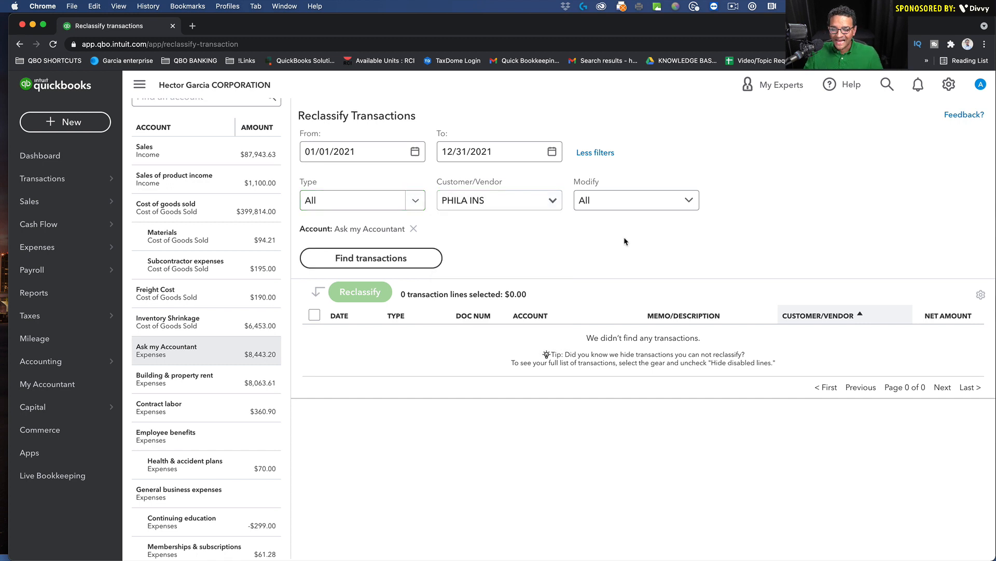
{"action": "left_click", "coordinate": [379, 260]}
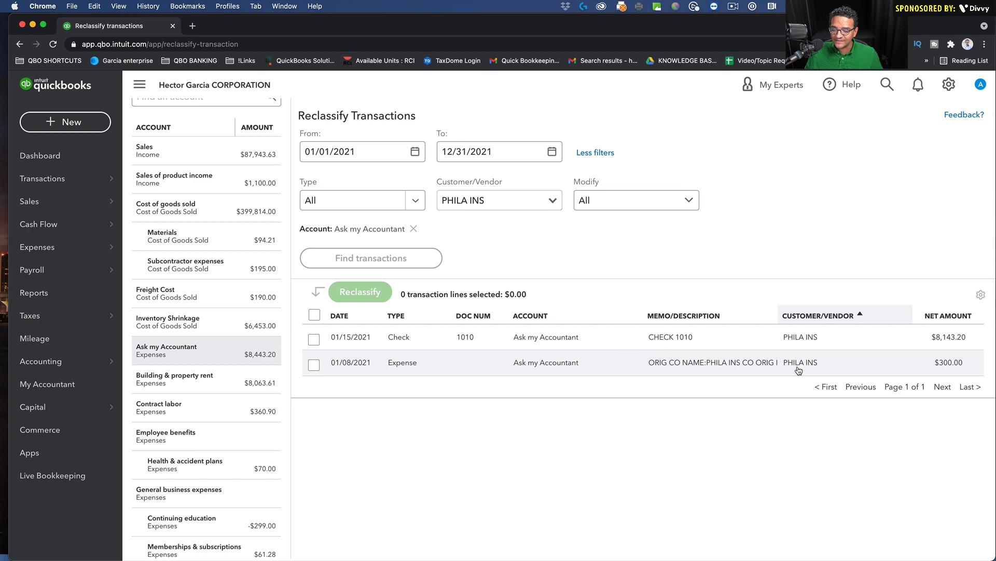
Select all the PHILA INS transactions and reclassify them to the Insurance:Business insurance account.
{"action": "left_click", "coordinate": [314, 318]}
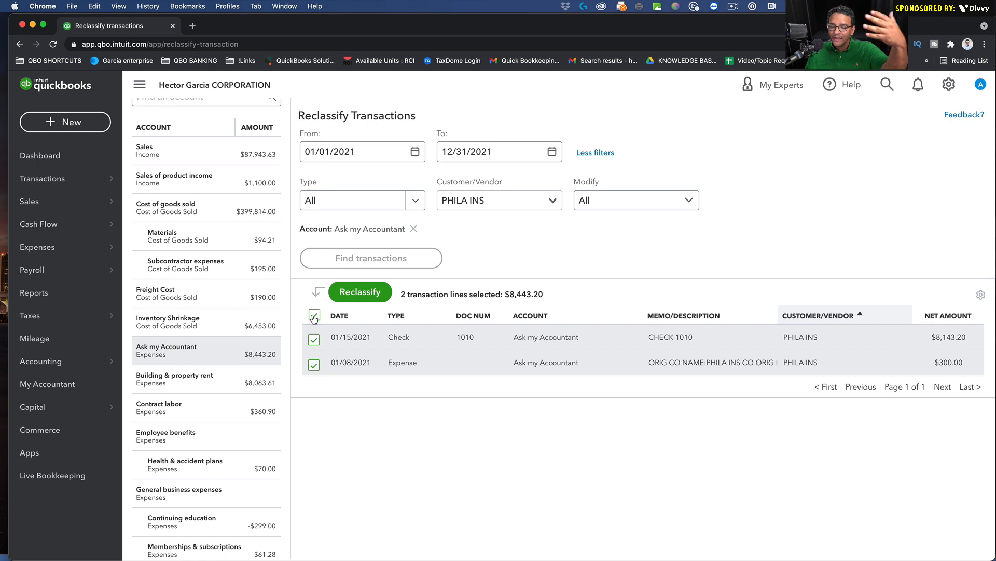
{"action": "left_click", "coordinate": [488, 198]}
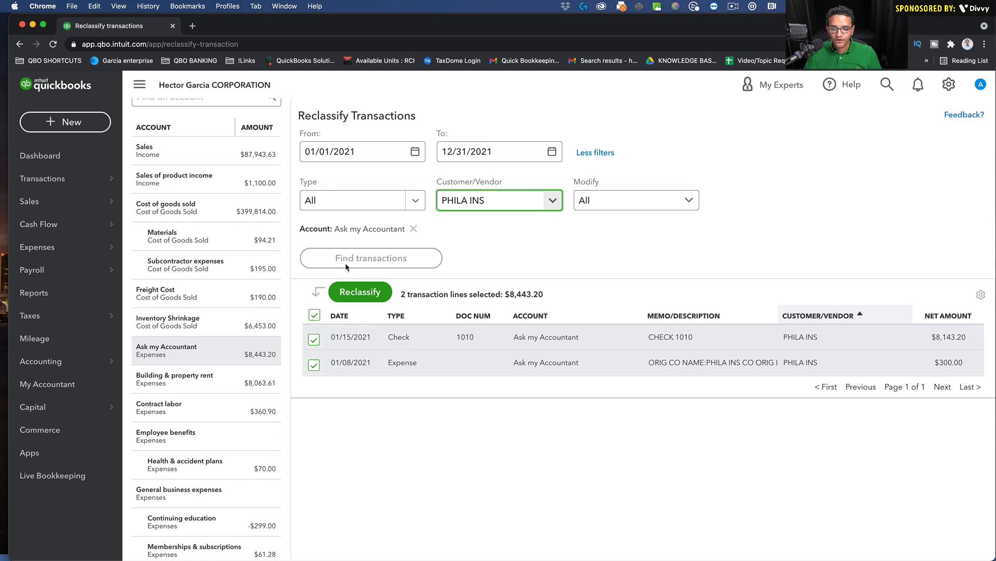
{"action": "left_click", "coordinate": [353, 292]}
{"action": "left_click", "coordinate": [464, 333]}
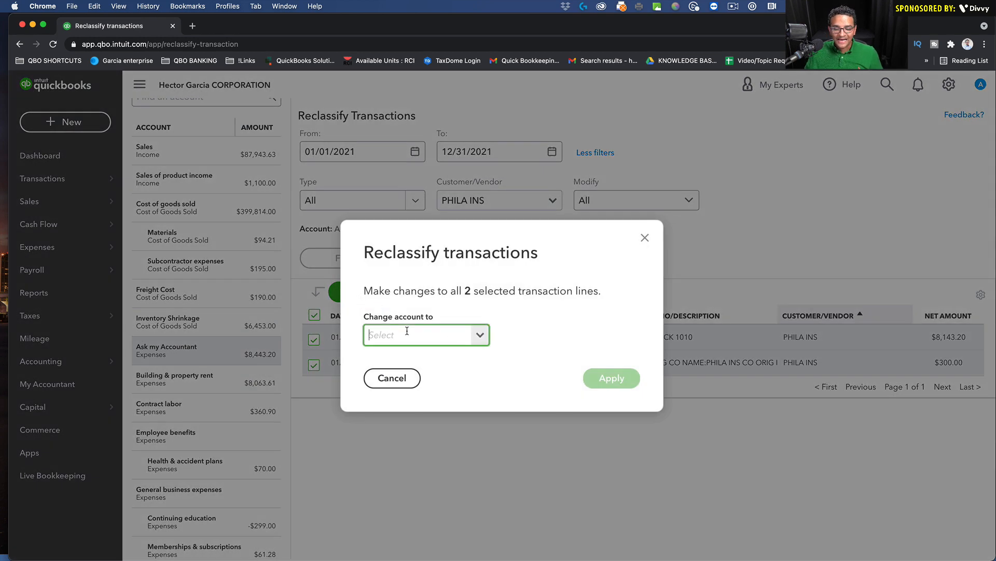
{"action": "type", "text": "insu"}
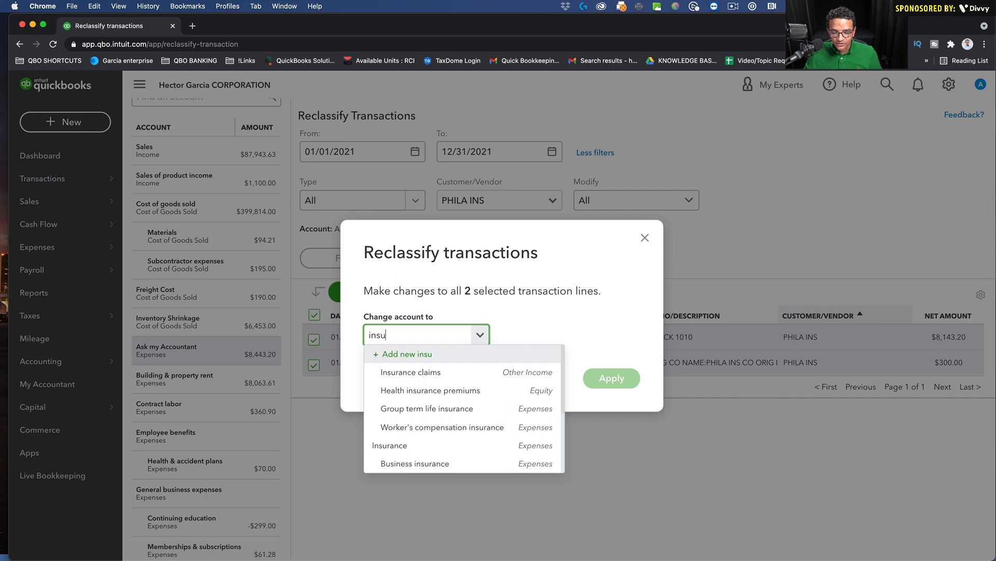
{"action": "left_click", "coordinate": [417, 463]}
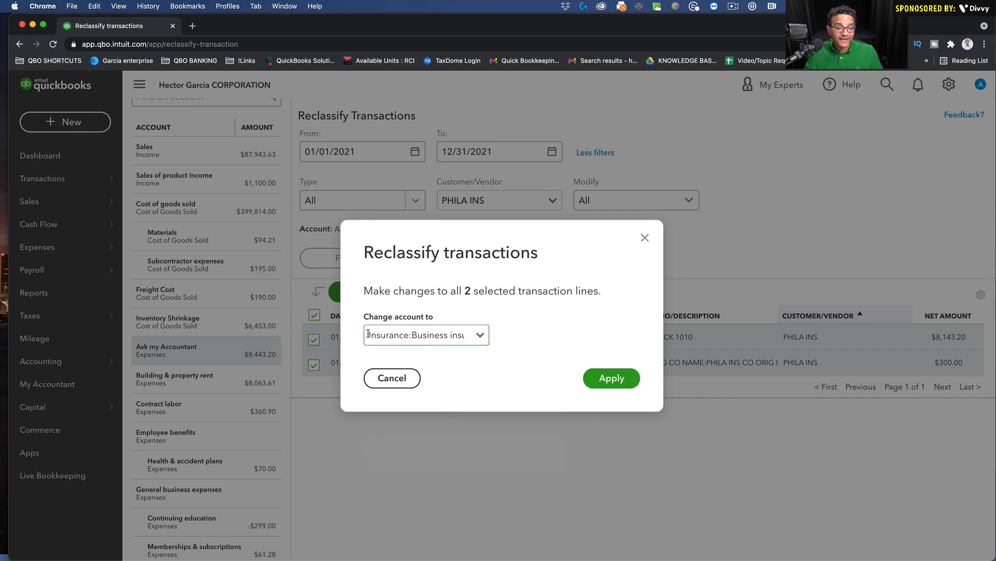
{"action": "left_click", "coordinate": [611, 379]}
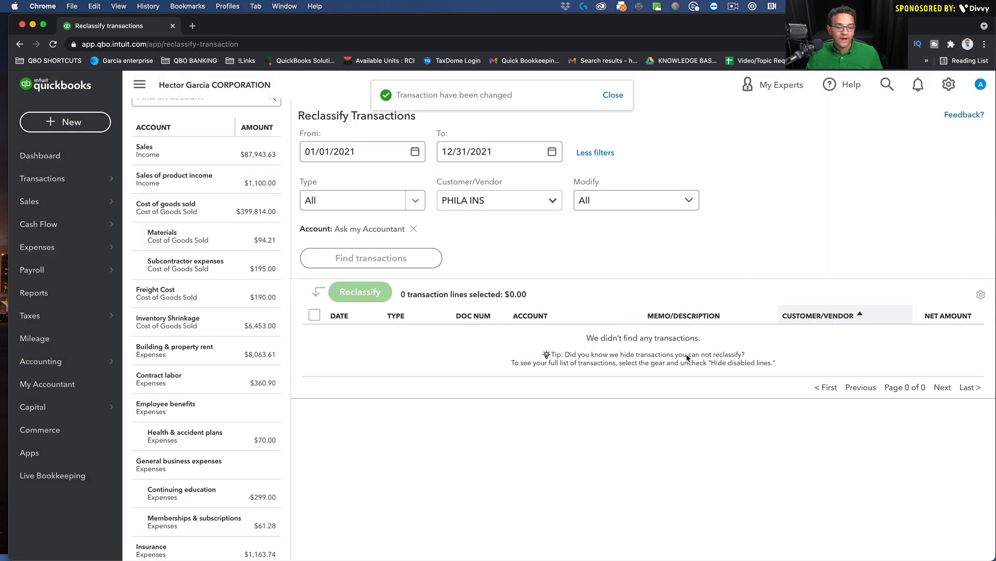
Return to the custom reports and open the saved Ask My Accountant report.
{"action": "left_click", "coordinate": [34, 293]}
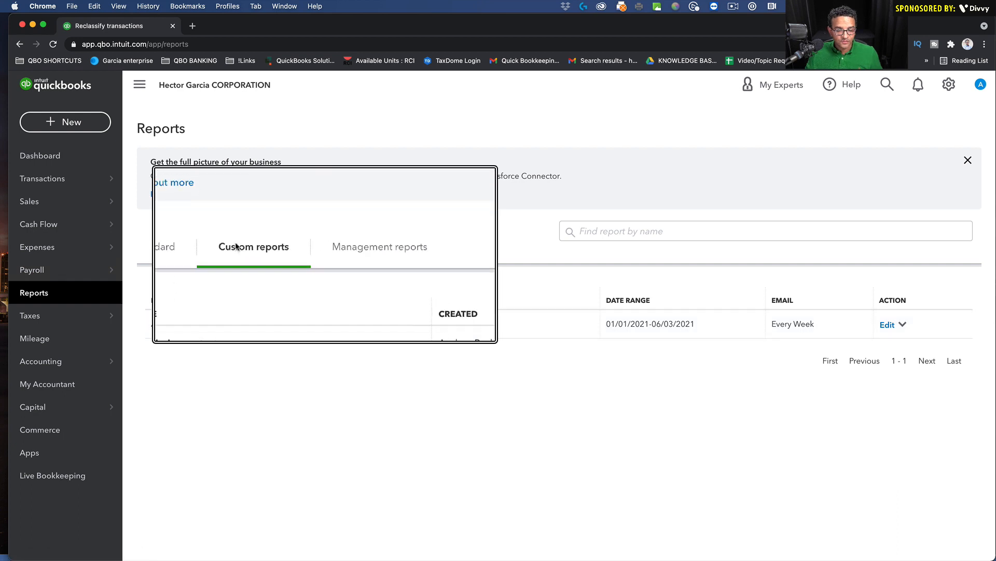
{"action": "left_click", "coordinate": [171, 325]}
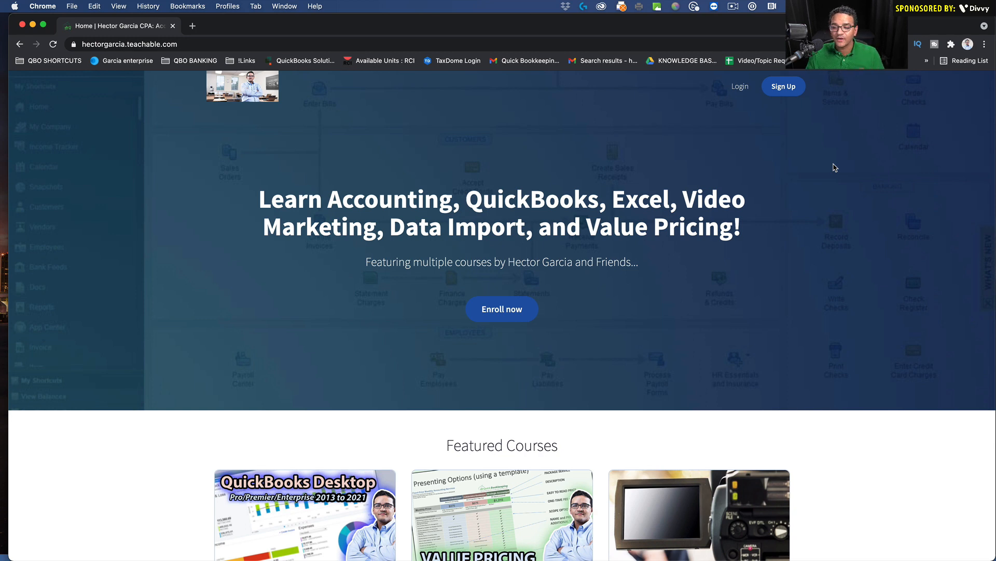
On the Teachable course site, view all products and open the QuickBooks Online: Mastering Banking & Reconciliations course.
{"action": "left_click", "coordinate": [207, 44]}
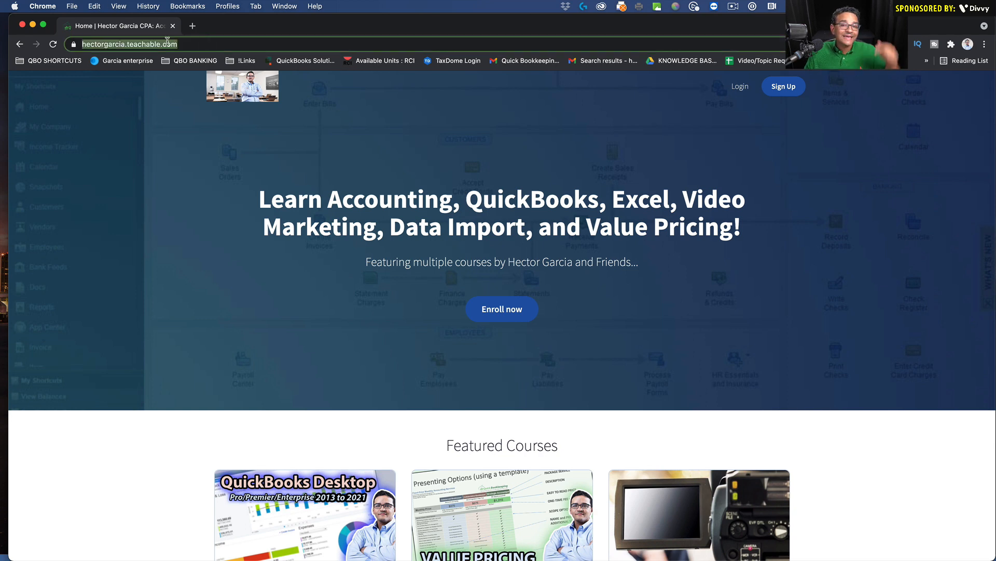
{"action": "scroll", "coordinate": [509, 237], "scroll_direction": "down", "scroll_amount": 5}
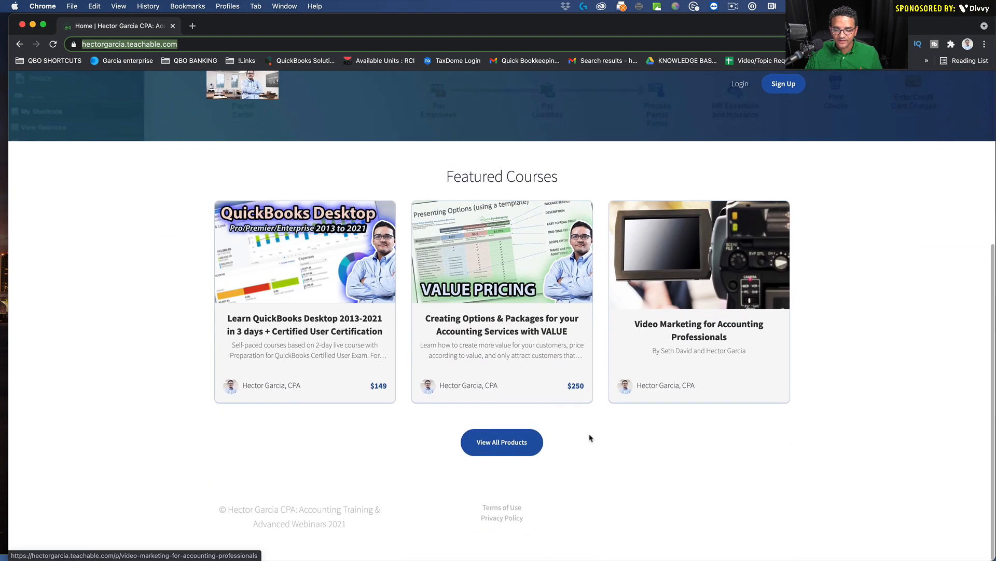
{"action": "left_click", "coordinate": [512, 454]}
{"action": "scroll", "coordinate": [798, 340], "scroll_direction": "down", "scroll_amount": 5}
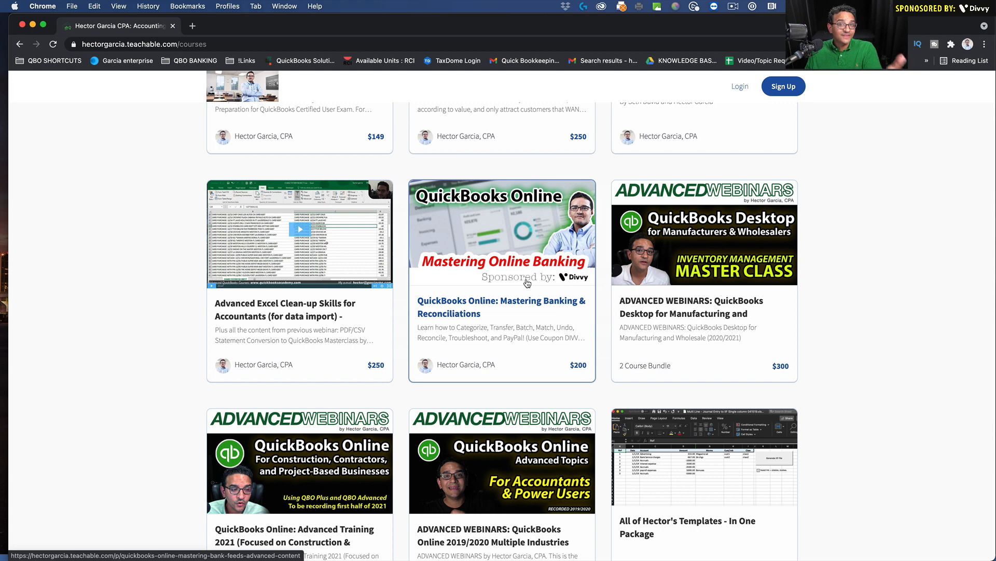
{"action": "left_click", "coordinate": [540, 326]}
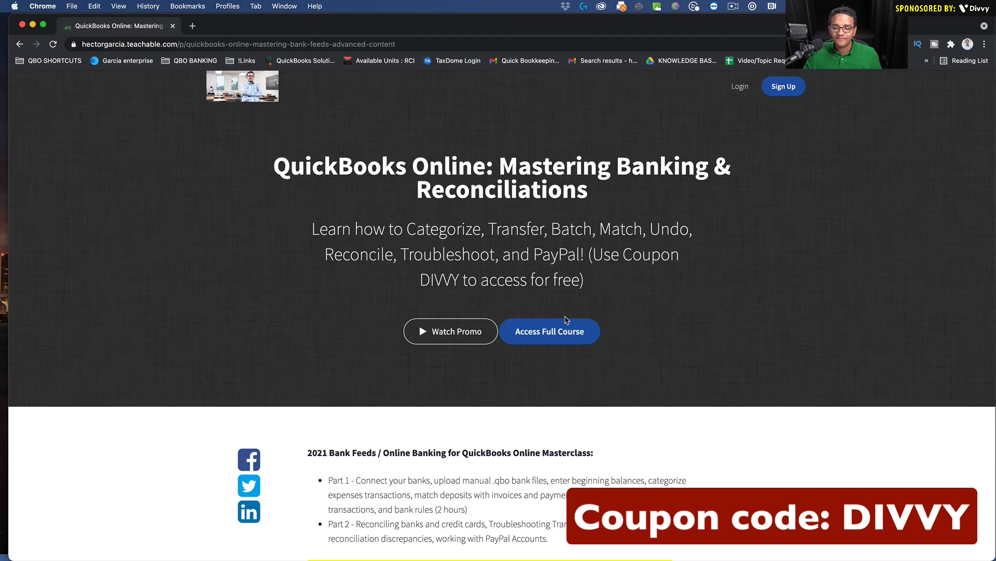
Start the checkout for full access to the course and apply the coupon code DIVVY to the order.
{"action": "left_click", "coordinate": [556, 338]}
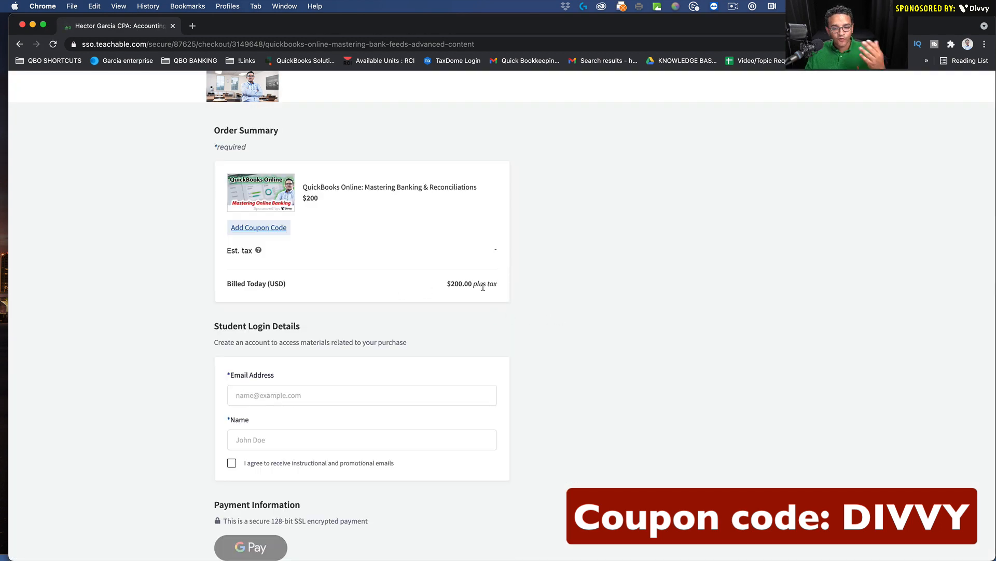
{"action": "left_click", "coordinate": [254, 229]}
{"action": "left_click", "coordinate": [258, 227]}
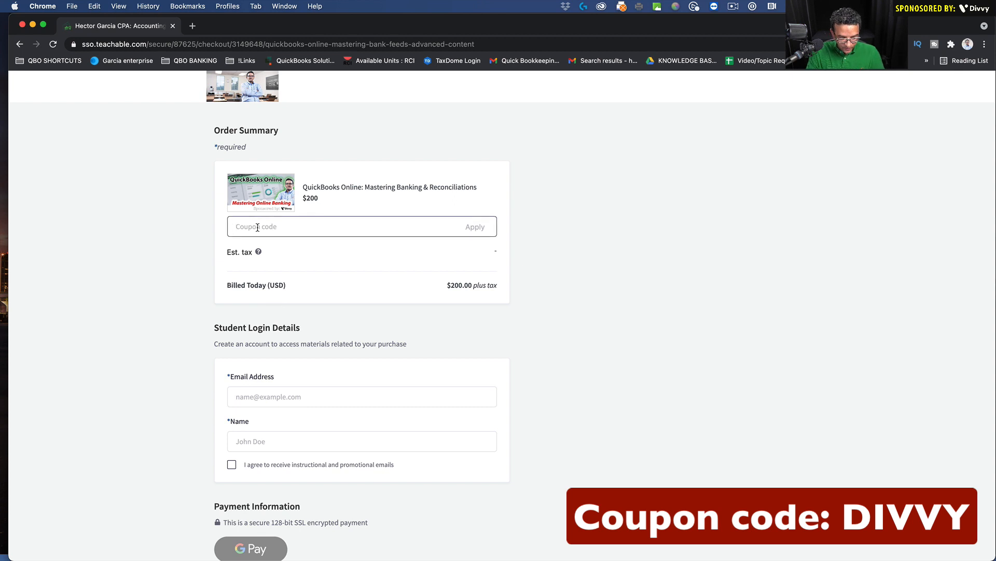
{"action": "type", "text": "DIVV"}
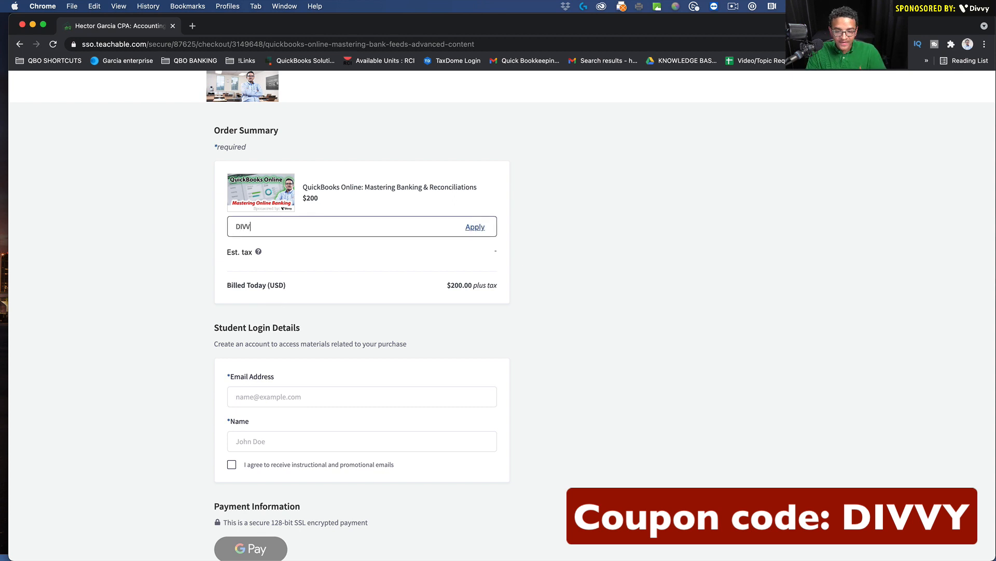
{"action": "type", "text": "Y"}
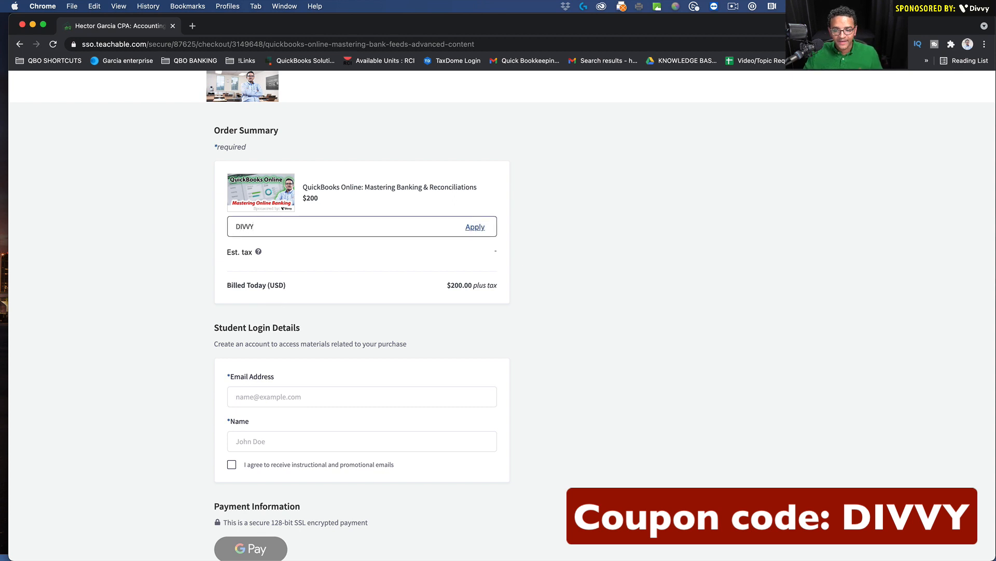
{"action": "left_click", "coordinate": [473, 227]}
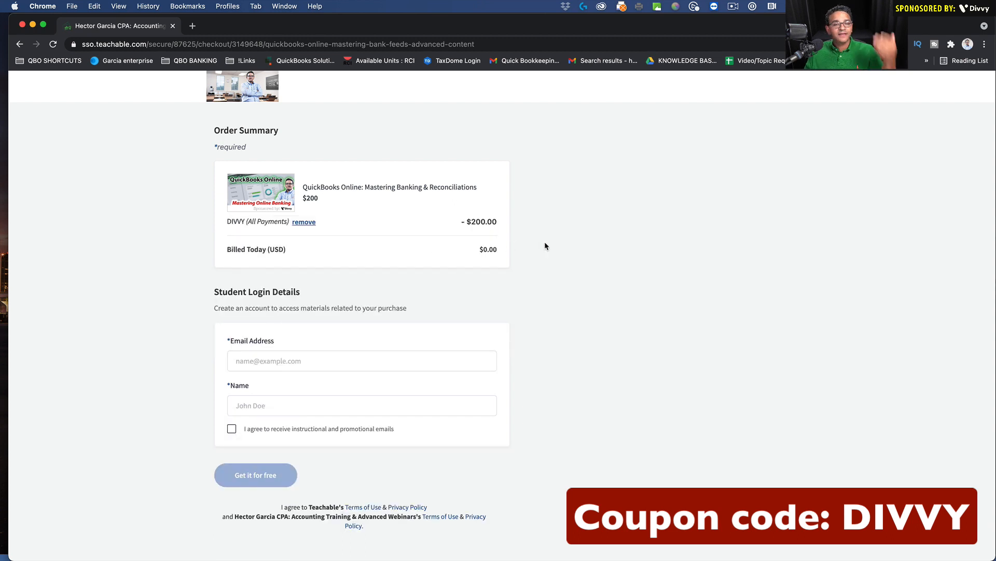